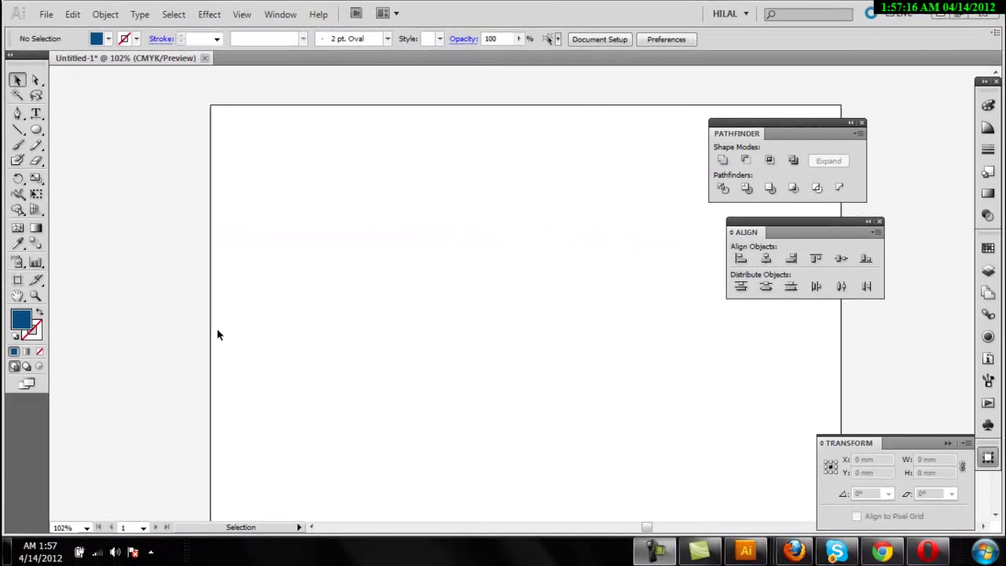
Draw a large blue filled circle with the Ellipse tool.
left_click(19, 130)
left_click(36, 130)
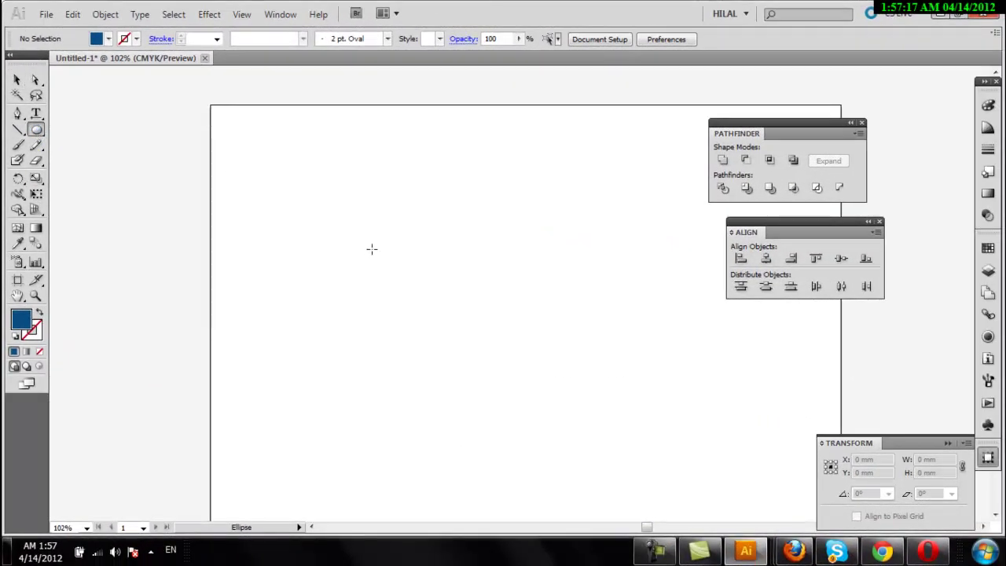
mouse_move(359, 185)
left_mouse_down()
mouse_move(546, 359)
mouse_move(548, 375)
left_mouse_up()
Duplicate the circle, shrink the copy and centre both circles on each other.
left_click(17, 81)
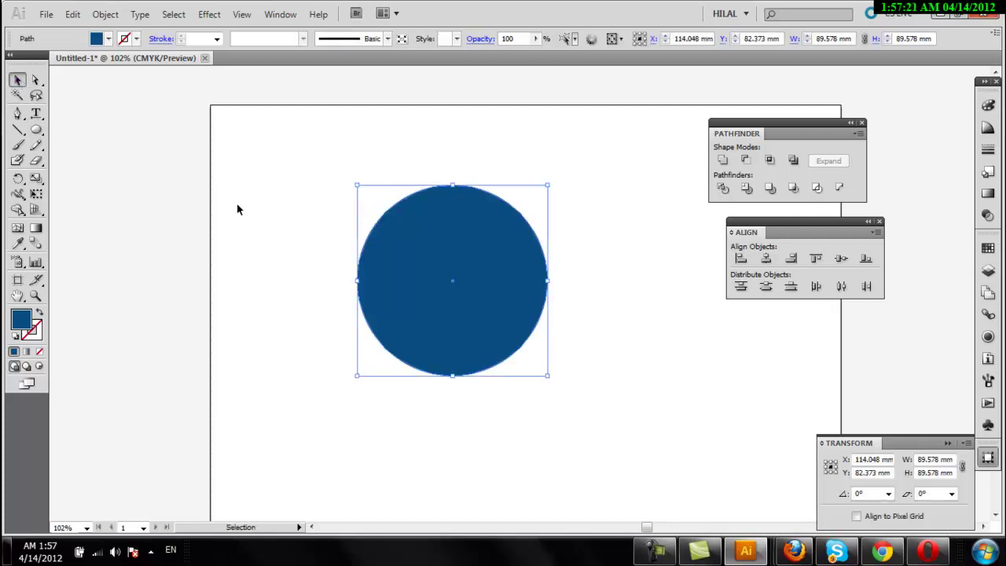
left_click_drag(460, 288, 448, 338)
left_click_drag(532, 241, 492, 281)
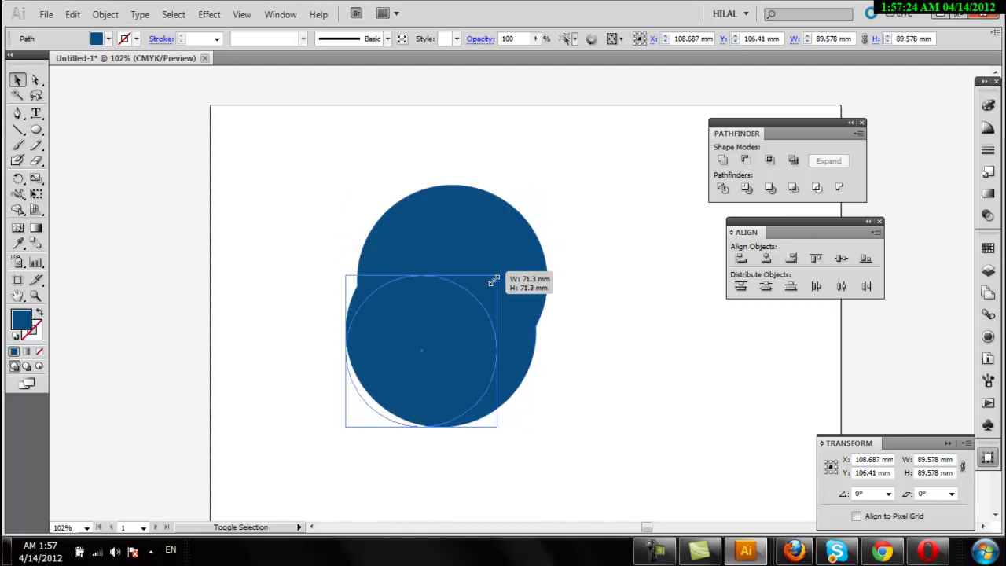
left_click(523, 331, "shift")
left_click(764, 261)
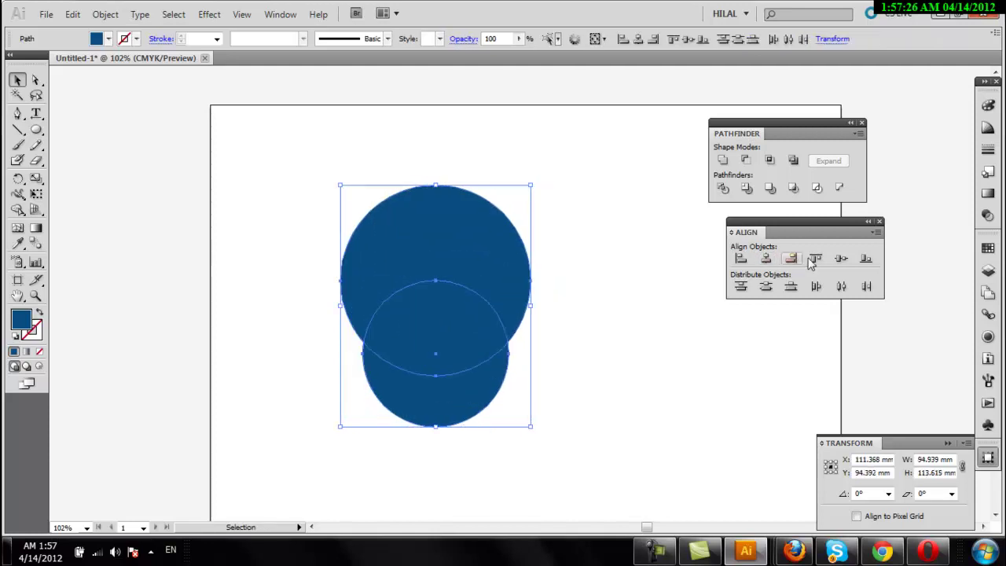
left_click(841, 259)
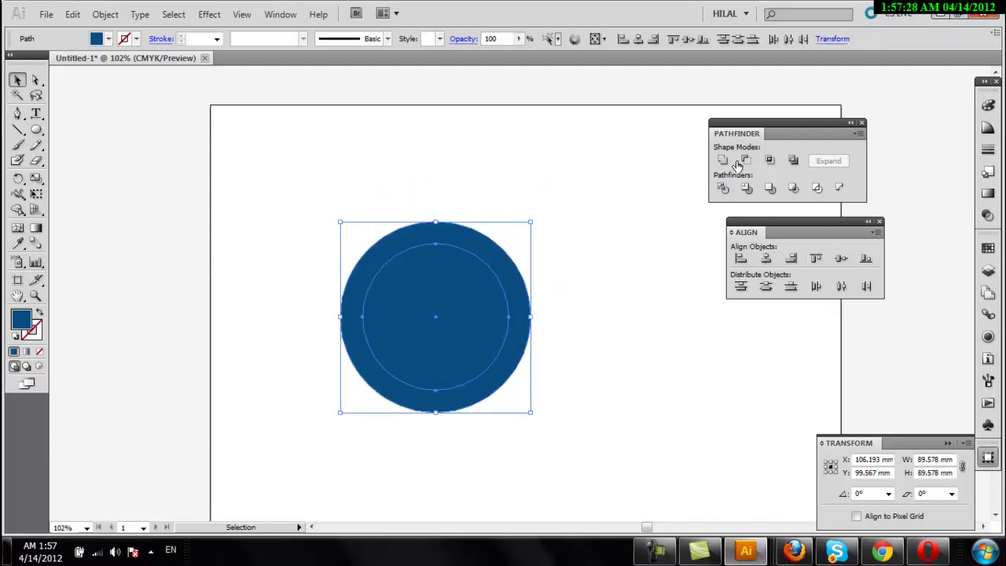
Shrink the inner circle further and re-centre both circles horizontally and vertically.
left_click(658, 470)
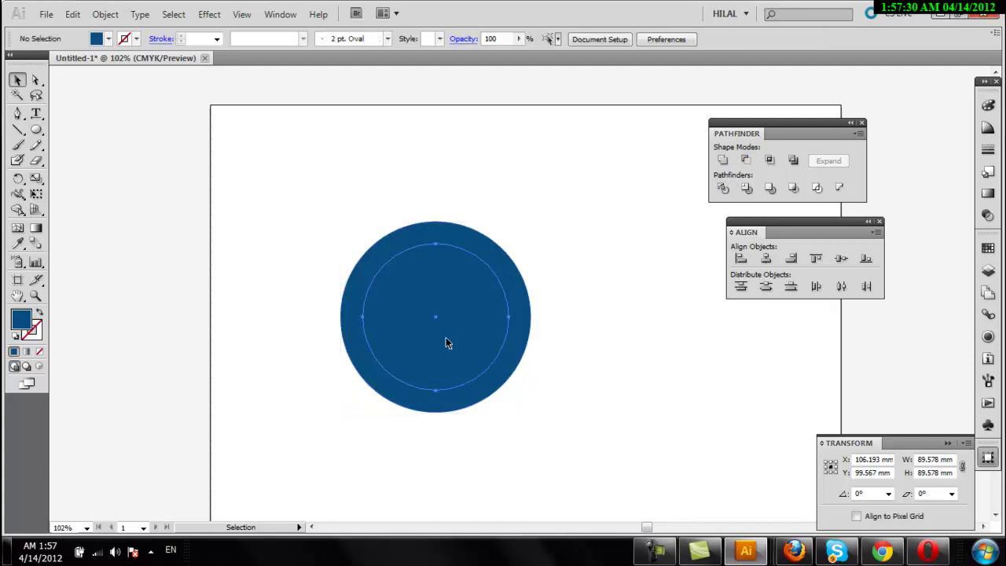
left_click(446, 338)
left_click_drag(509, 244, 494, 259)
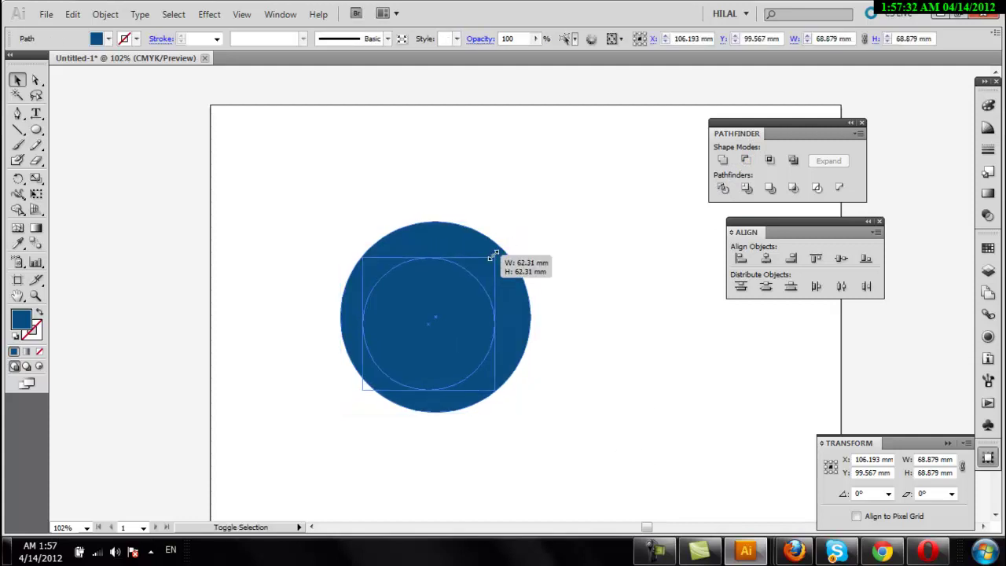
key("ctrl+a")
left_click(765, 259)
left_click(841, 260)
Cut the inner circle out with Pathfinder Minus Front and reposition the resulting ring.
left_click(746, 161)
left_click(348, 252)
mouse_move(393, 244)
left_mouse_down()
mouse_move(404, 235)
mouse_move(344, 199)
left_mouse_up()
left_click_drag(333, 131, 559, 363)
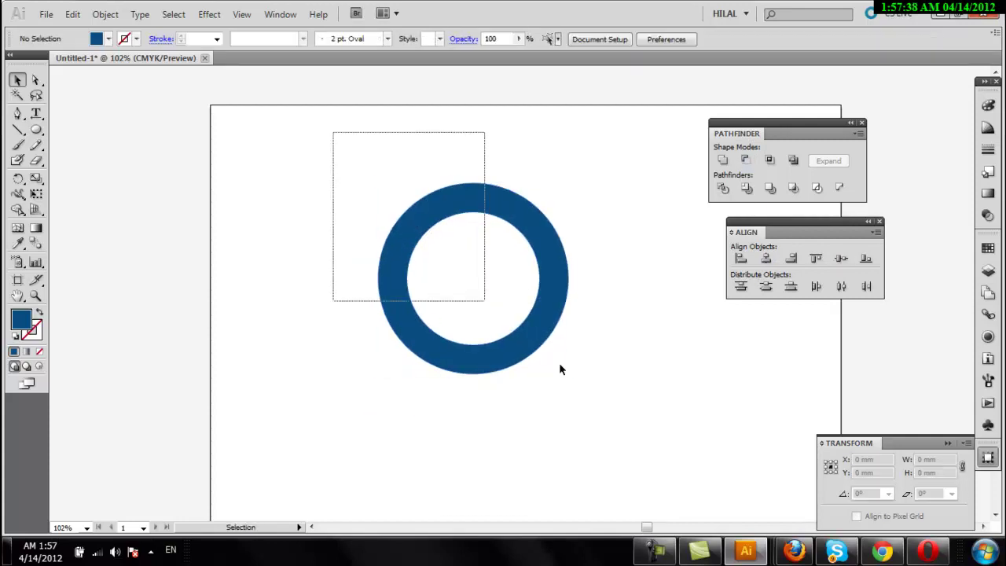
Apply Pucker & Bloat at about -28% to pinch the ring, then copy it leftwards.
left_click(209, 14)
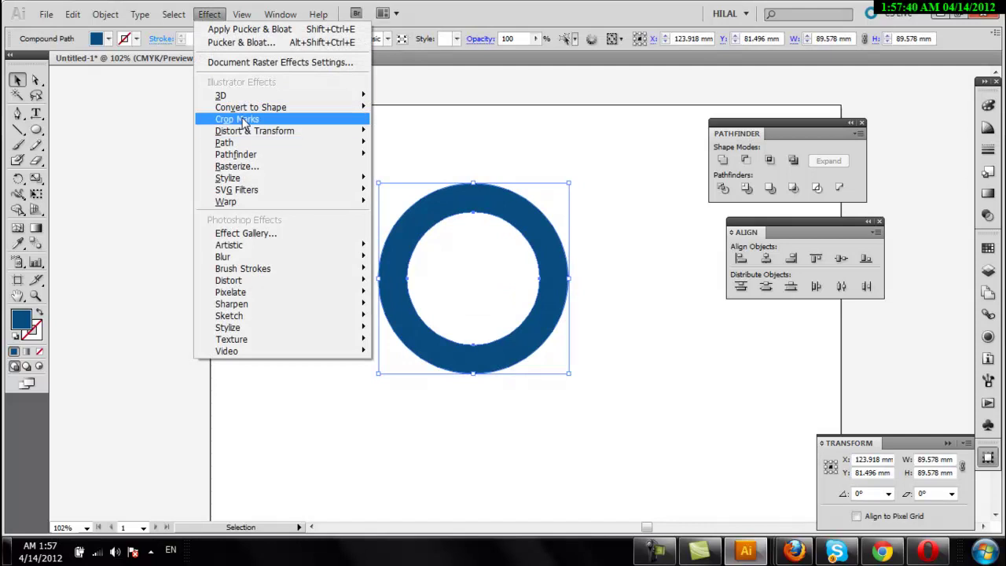
left_click(427, 150)
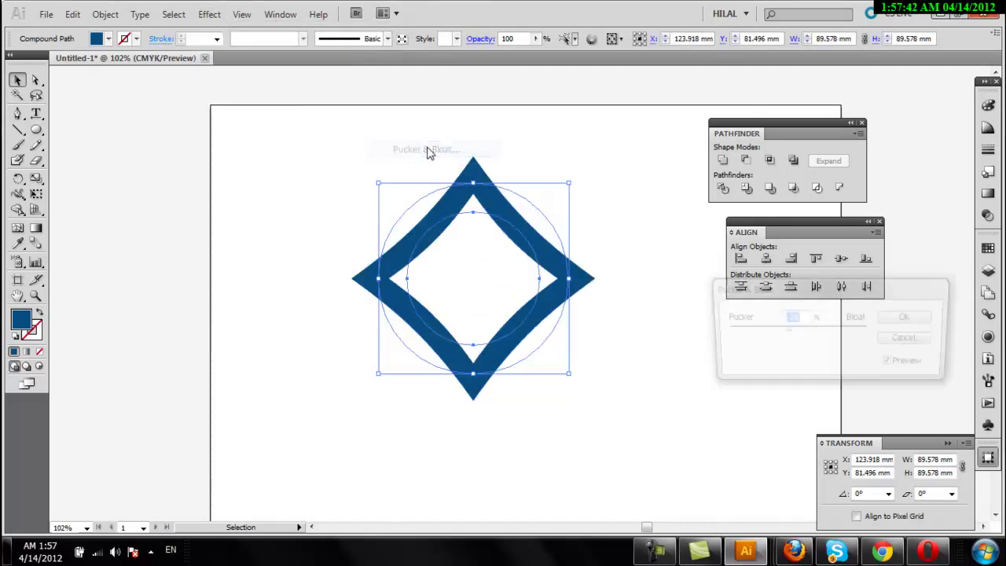
left_click_drag(785, 330, 779, 331)
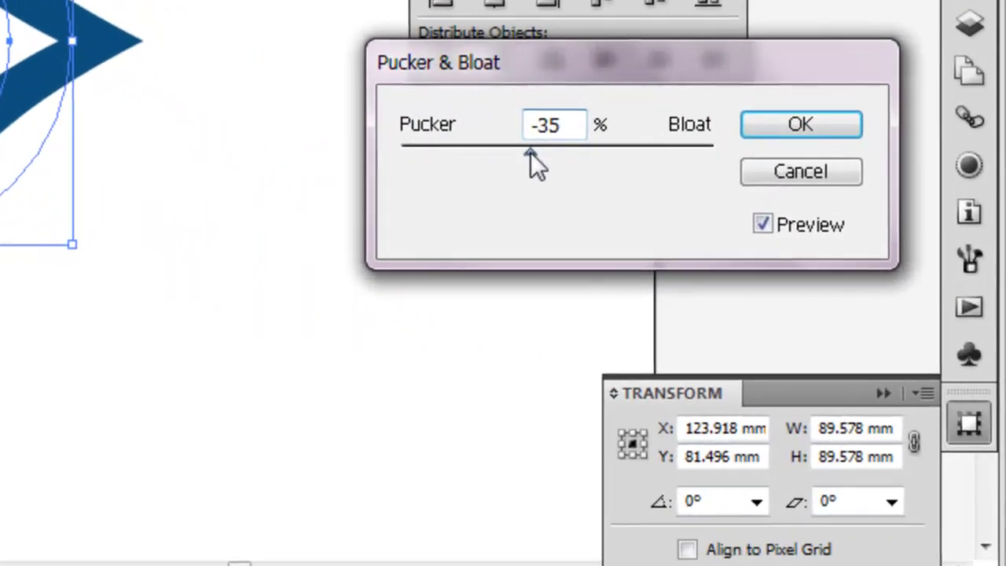
left_click_drag(521, 153, 545, 155)
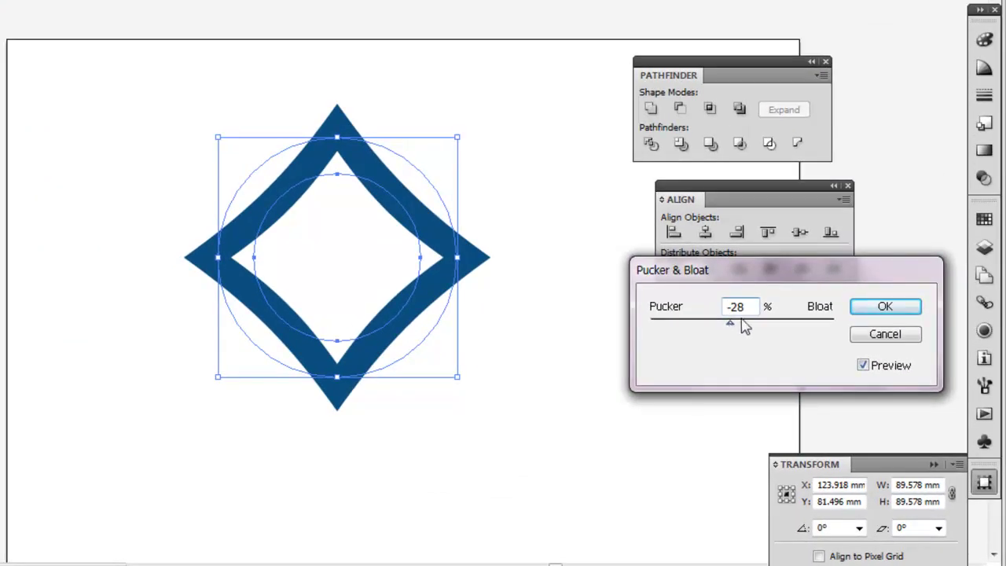
left_click(918, 308)
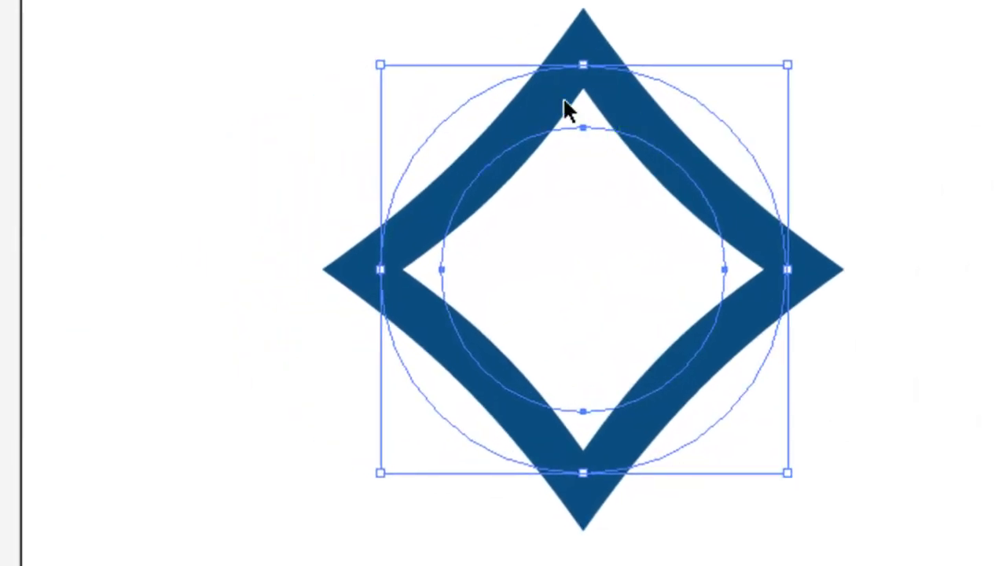
left_click_drag(562, 97, 251, 114)
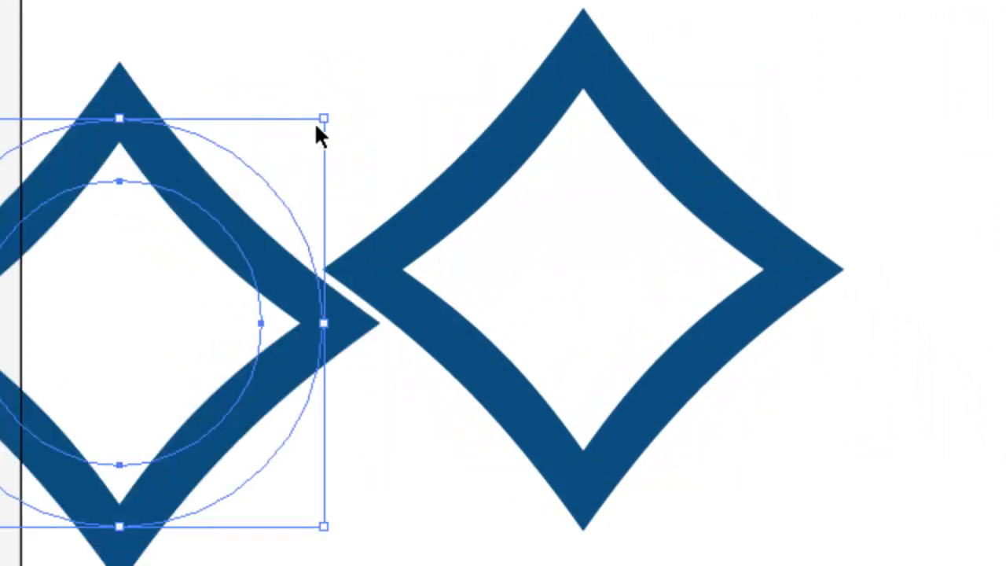
Shrink the star copy, centre it inside the large star, and move both up.
left_click_drag(326, 116, 266, 164)
mouse_move(203, 269)
left_mouse_down()
mouse_move(610, 213)
mouse_move(681, 214)
left_mouse_up()
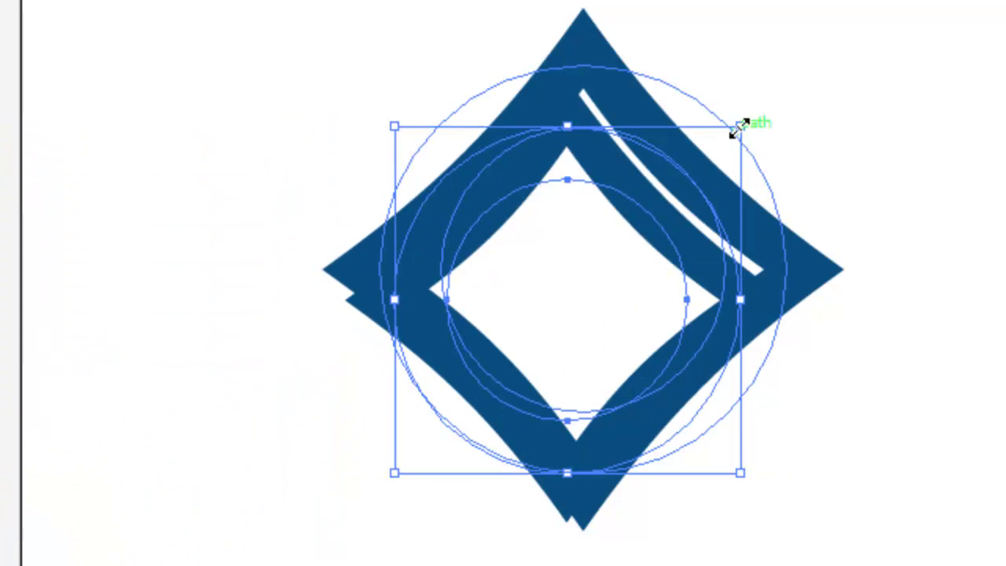
left_click_drag(739, 126, 679, 189)
mouse_move(604, 260)
left_mouse_down()
mouse_move(651, 225)
mouse_move(636, 236)
left_mouse_up()
left_click_drag(540, 213, 525, 229)
left_click(573, 259, "shift")
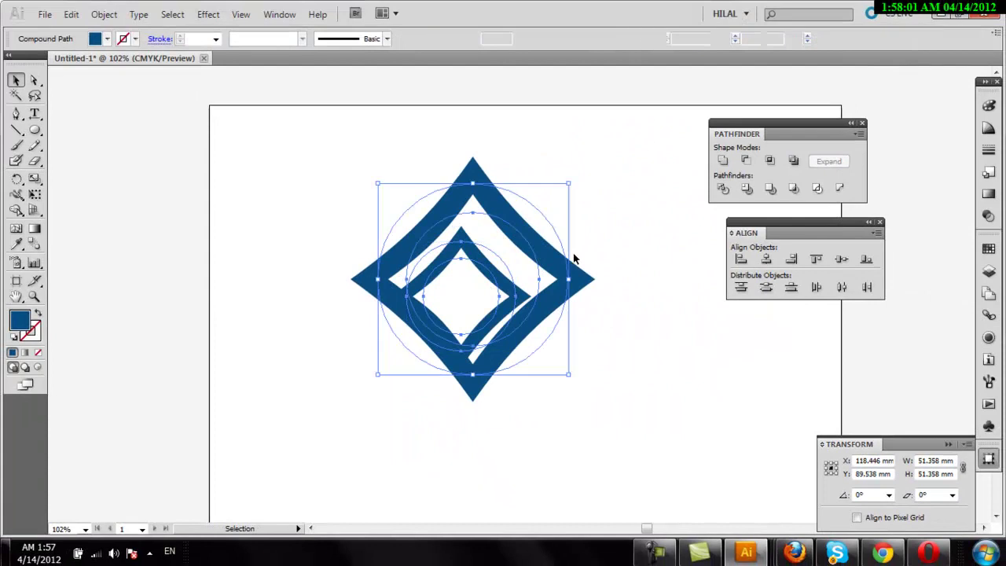
left_click(762, 259)
left_click(841, 261)
left_click(629, 186)
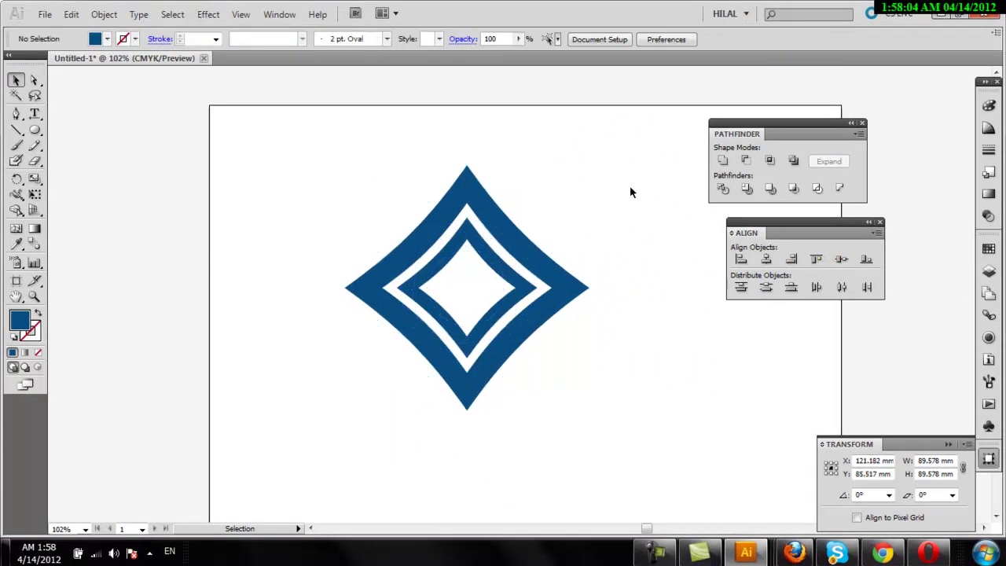
left_click_drag(476, 400, 484, 364)
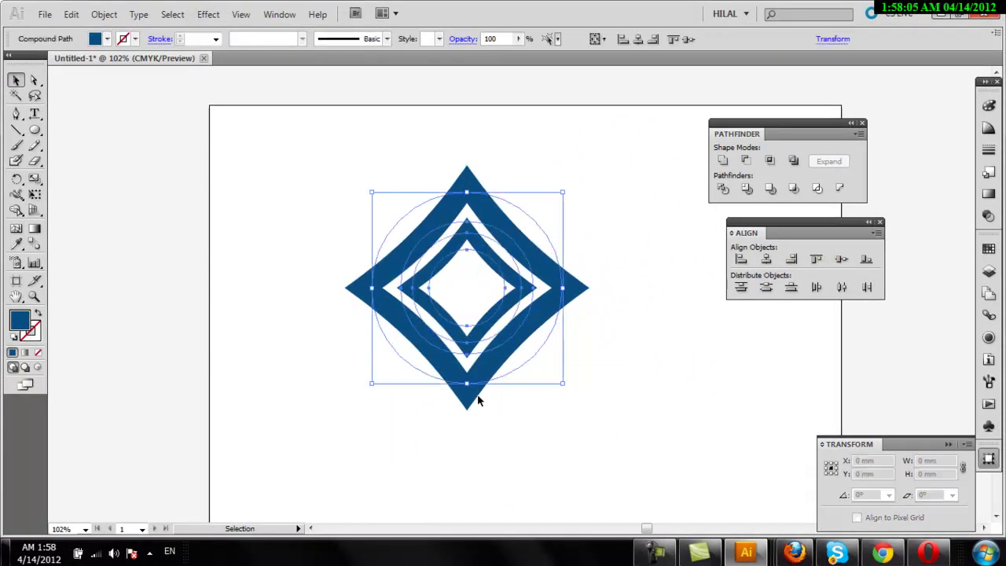
Copy the inner star, shrink it and centre it within the nested pair.
left_click(564, 431)
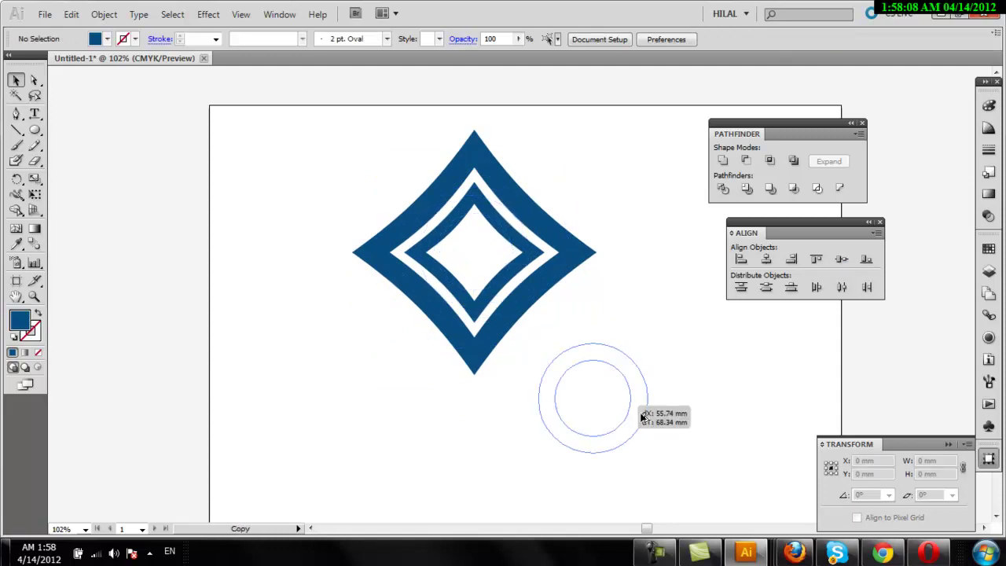
left_click_drag(514, 259, 642, 412)
mouse_move(658, 350)
left_mouse_down()
mouse_move(623, 390)
mouse_move(501, 241)
left_mouse_up()
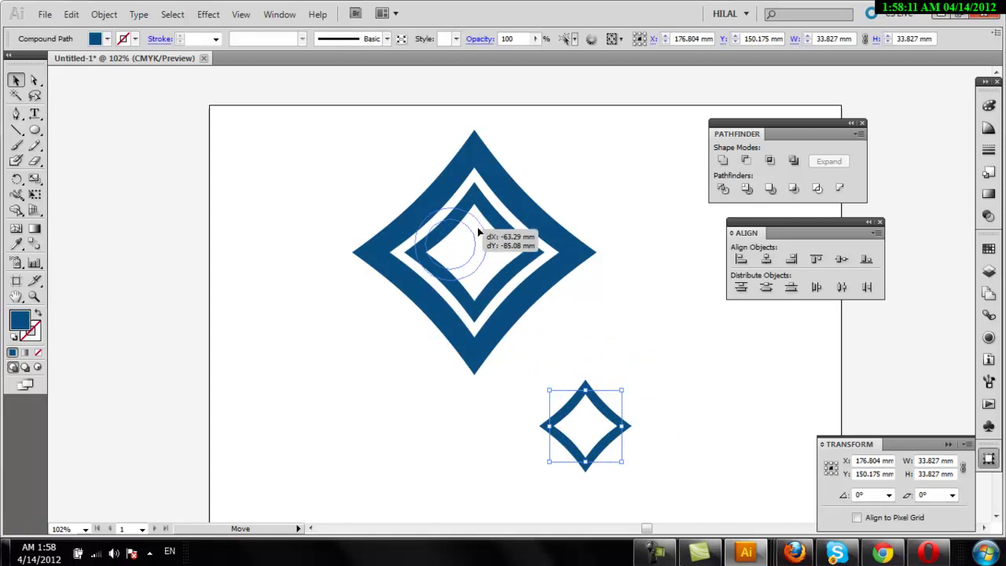
left_click(764, 261)
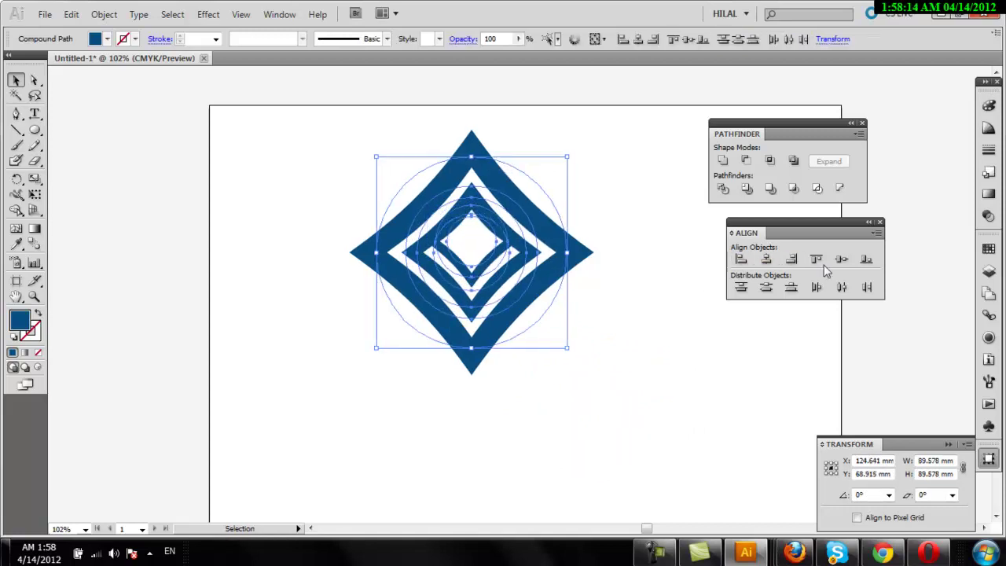
left_click(842, 261)
left_click(787, 378)
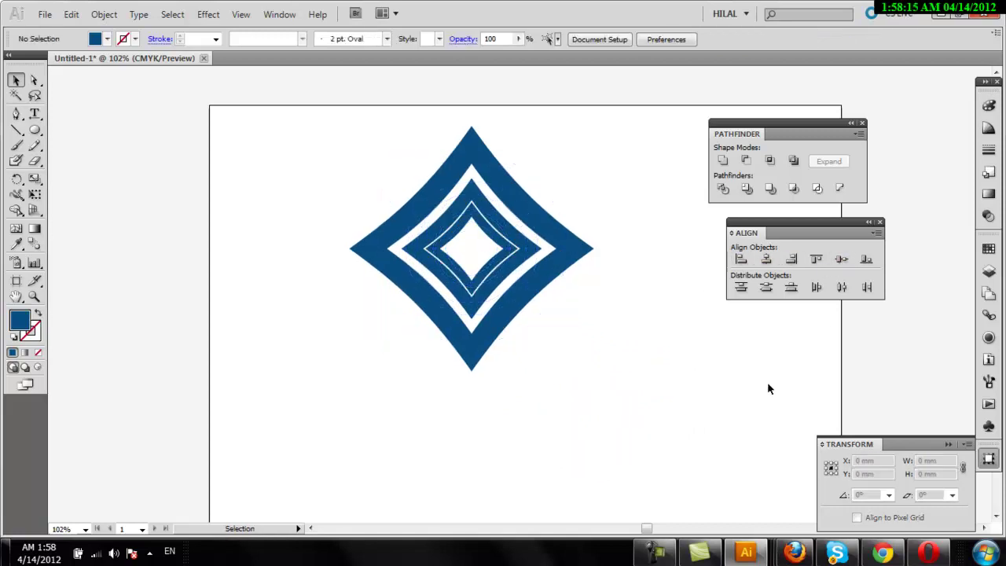
Enlarge the smallest star slightly, re-centre it, and copy it to the lower right.
left_click(488, 273)
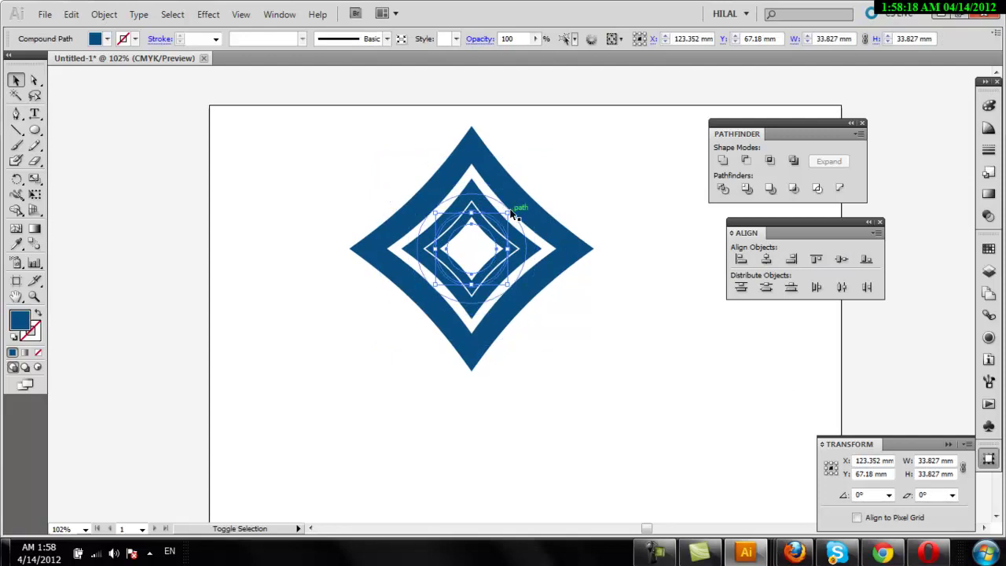
left_click_drag(509, 209, 556, 178)
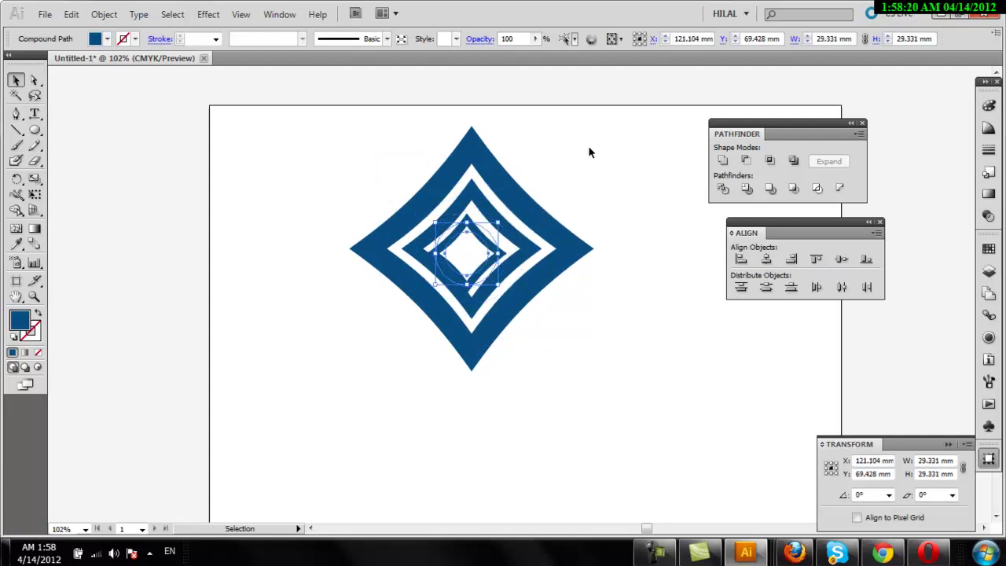
left_click(766, 259)
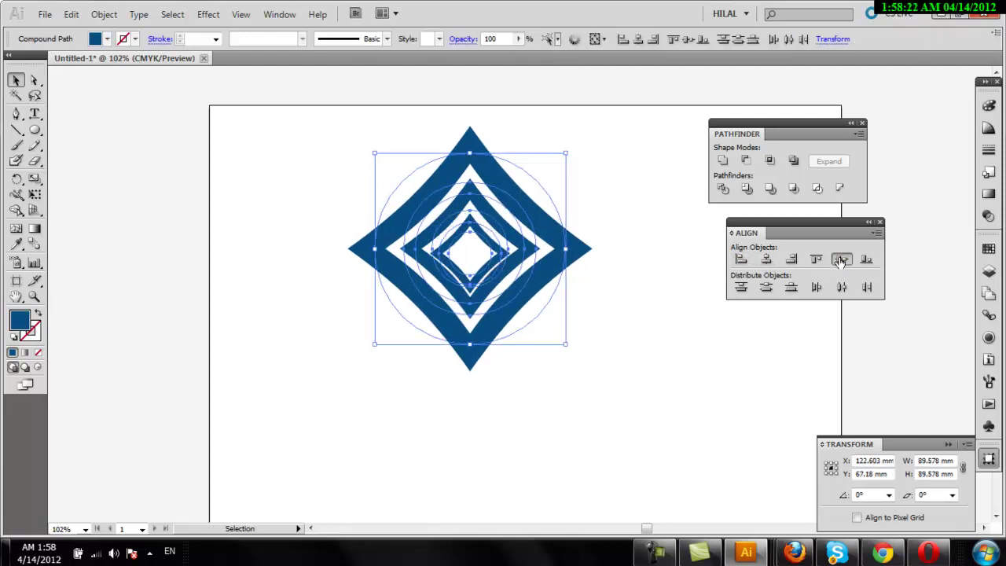
left_click(841, 260)
left_click(783, 409)
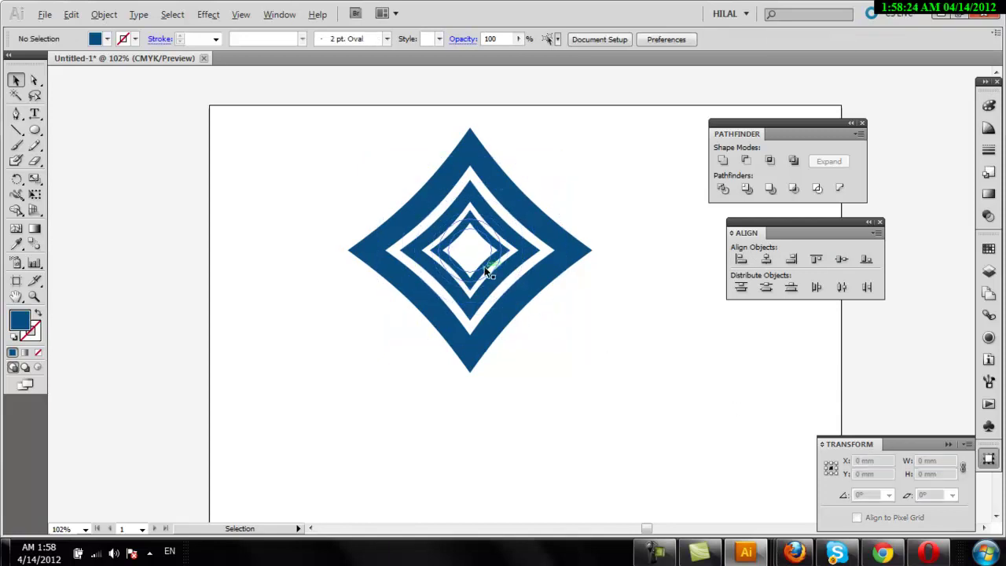
left_click_drag(486, 272, 628, 385)
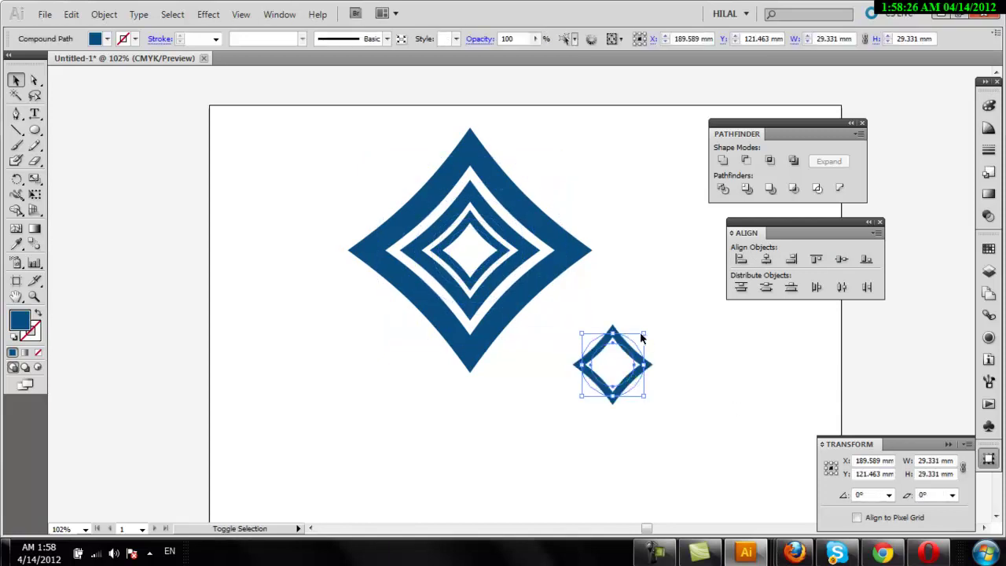
Move the small star copy into the large star's centre and align all stars.
mouse_move(645, 333)
left_mouse_down()
mouse_move(620, 358)
mouse_move(509, 270)
mouse_move(523, 275)
left_mouse_up()
key("ctrl+z")
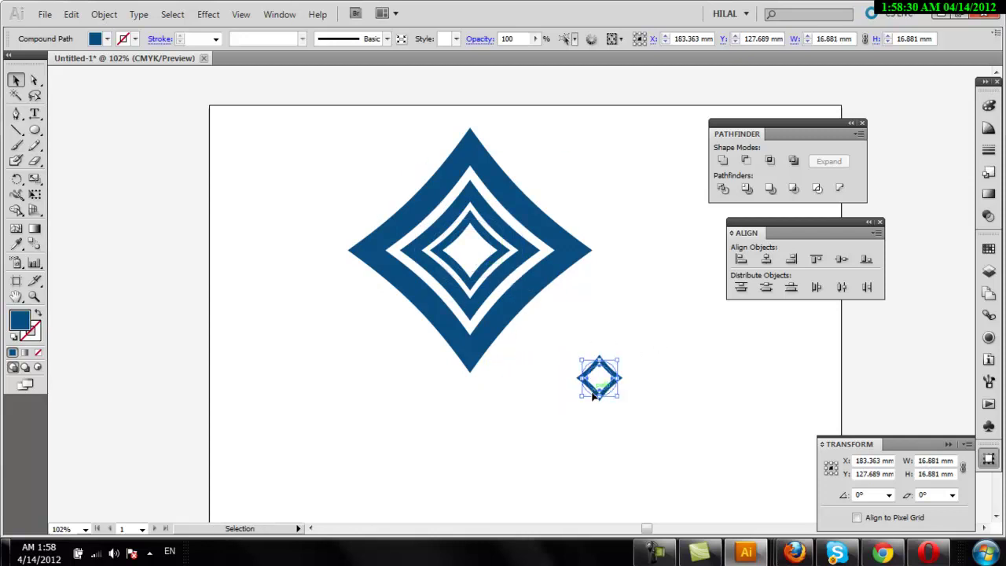
left_click_drag(599, 395, 461, 252)
key("ctrl+a")
left_click(766, 259)
left_click(841, 259)
left_click(604, 379)
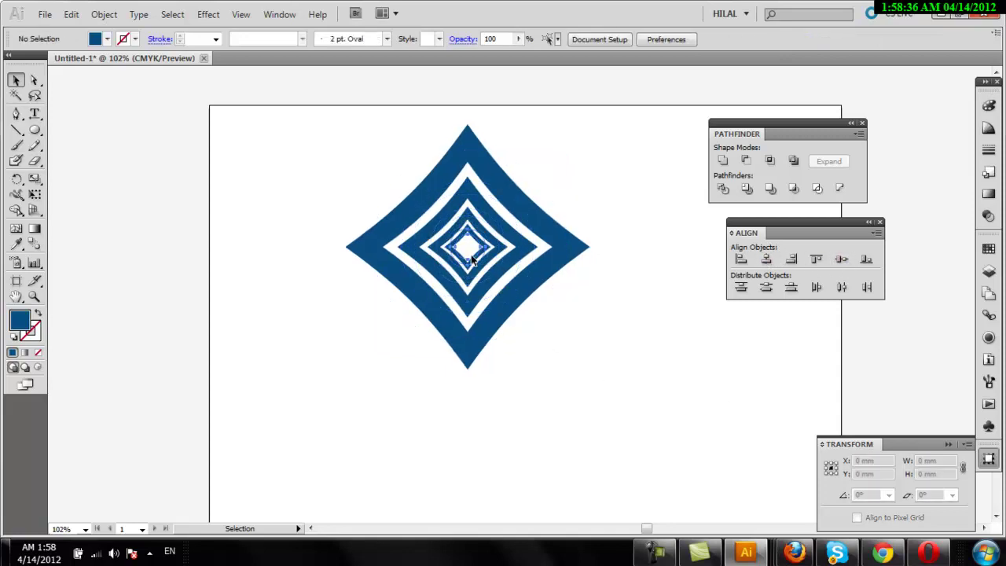
Reposition the small inner diamond and re-centre all nested shapes horizontally and vertically.
mouse_move(477, 263)
left_mouse_down()
mouse_move(613, 437)
mouse_move(604, 440)
left_mouse_up()
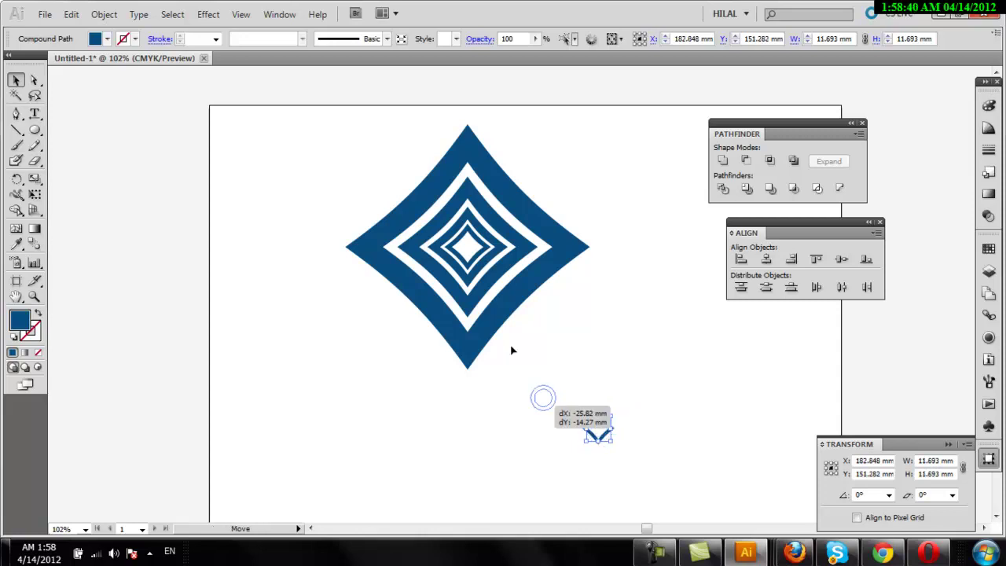
left_click_drag(604, 440, 474, 264)
left_click_drag(580, 162, 445, 315)
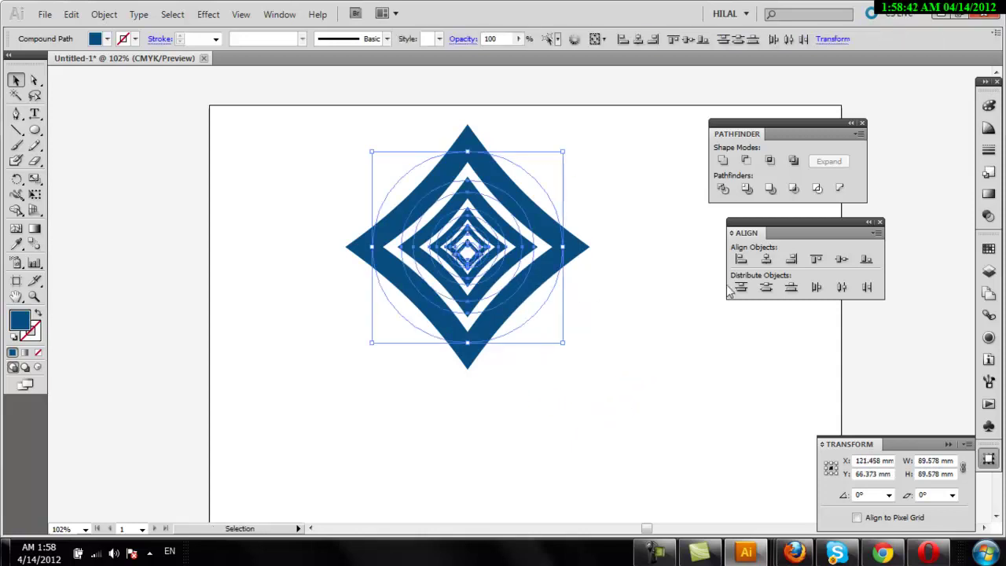
left_click(766, 260)
left_click(839, 266)
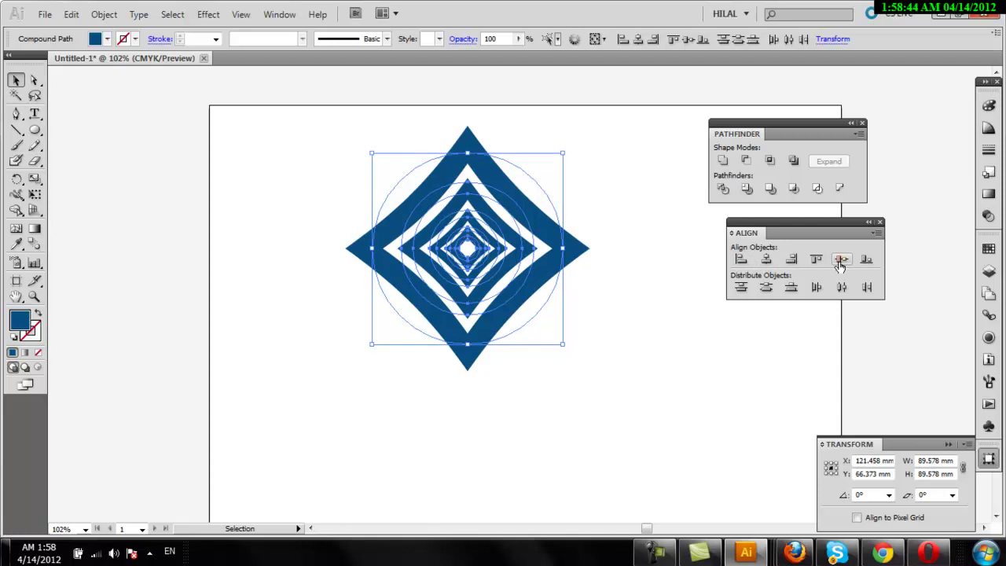
left_click(760, 456)
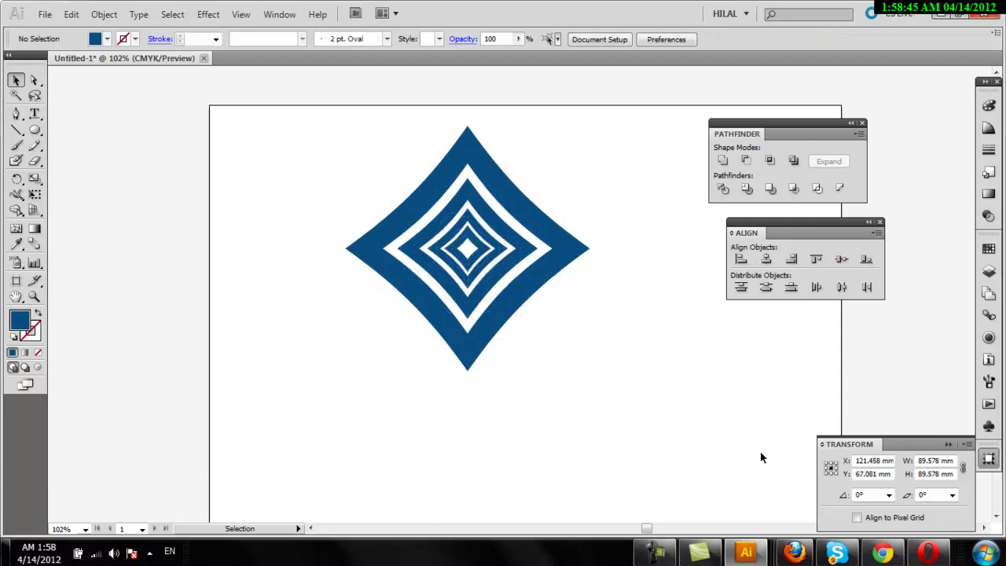
Shrink the central diamond to about 9.5 mm and re-centre the nested shapes.
left_click(467, 255)
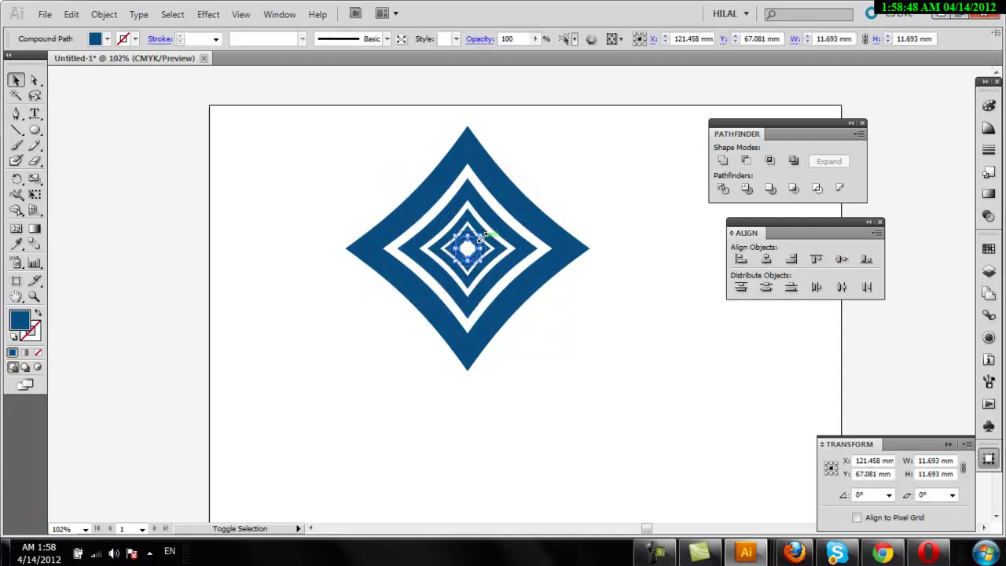
left_click_drag(482, 237, 478, 238)
left_click_drag(597, 149, 575, 335)
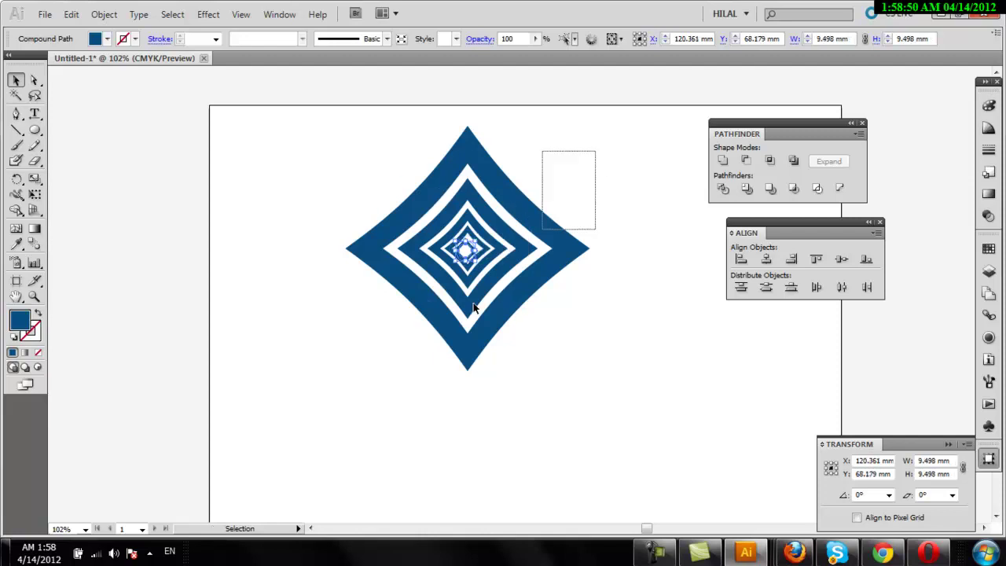
left_click(768, 265)
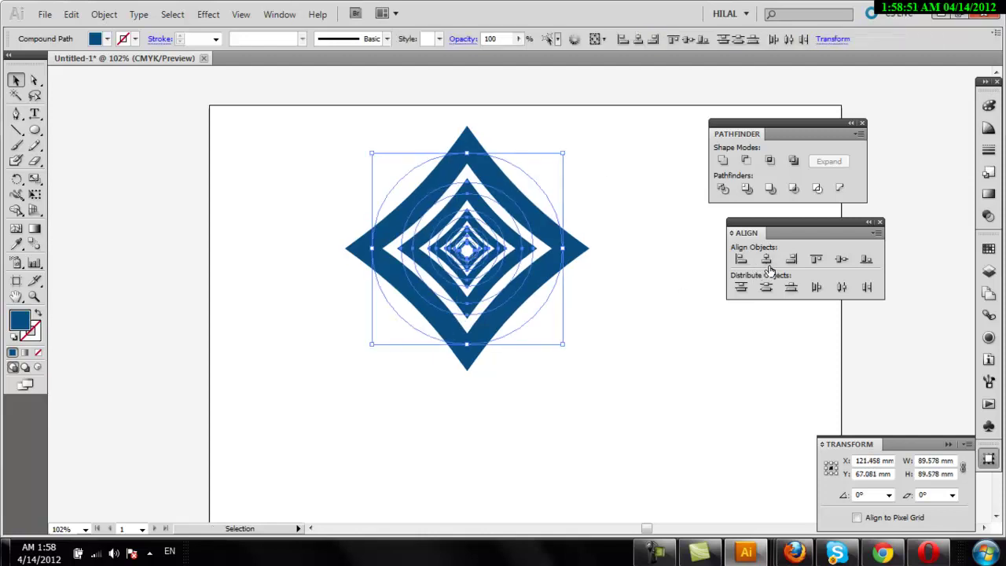
left_click(841, 266)
left_click(776, 403)
Zoom in on the inner diamond, then move and shrink a circle group into it.
left_click(34, 296)
left_click_drag(355, 215, 594, 393)
left_click_drag(439, 123, 571, 266)
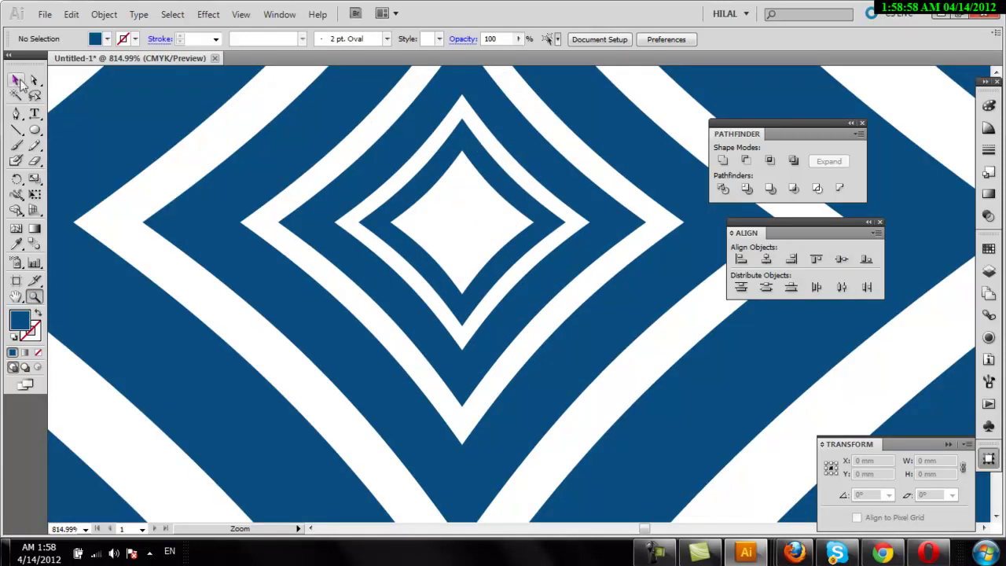
left_click(15, 80)
left_click(394, 211)
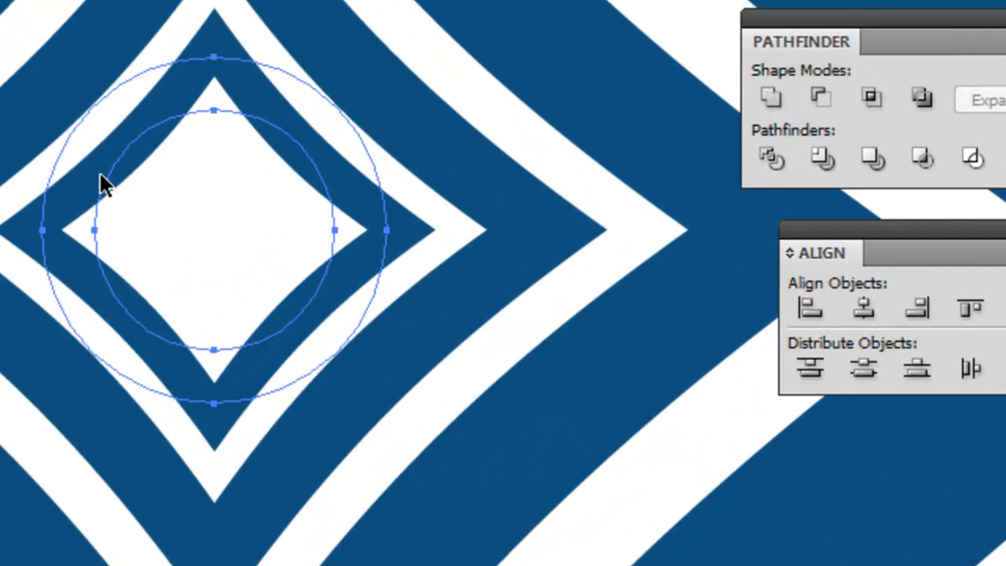
left_click_drag(104, 185, 126, 227)
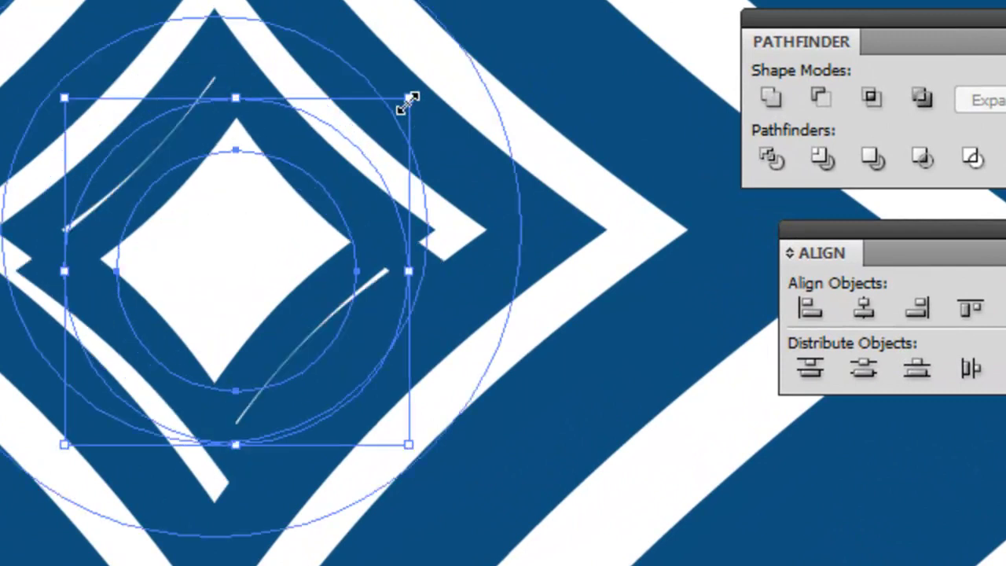
left_click_drag(408, 100, 316, 192)
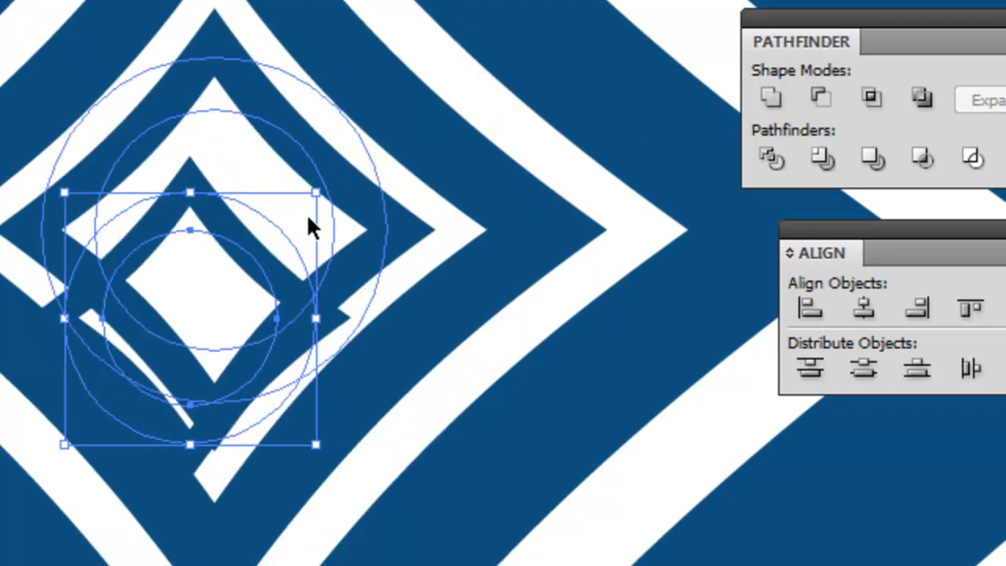
left_click_drag(270, 254, 287, 184)
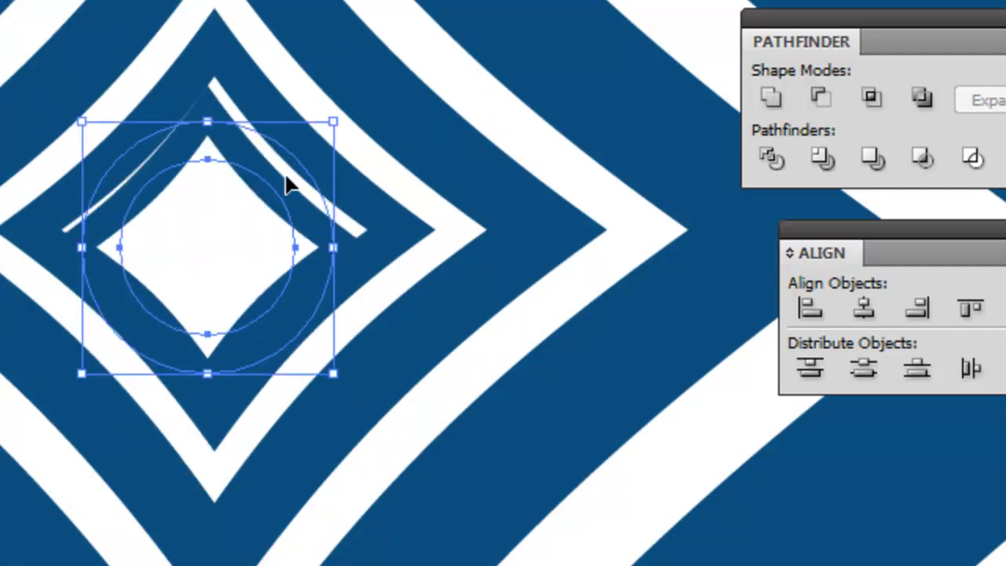
Shrink the centred circle group through 5.13, 4.15, 2.68 and 1.42 mm, then fit the artboard.
left_click_drag(333, 122, 268, 185)
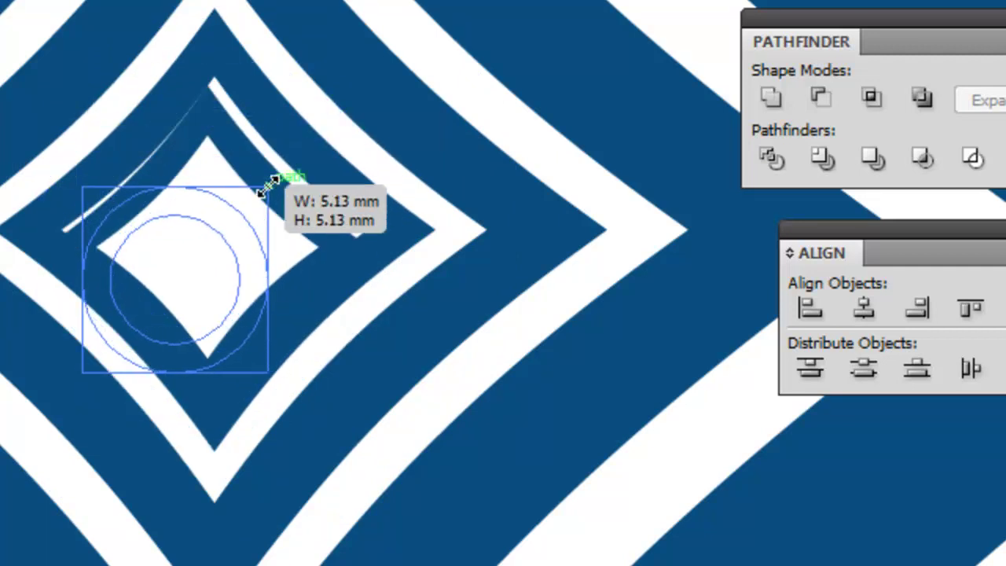
mouse_move(241, 237)
left_mouse_down()
mouse_move(278, 191)
mouse_move(364, 342)
left_mouse_up()
left_click_drag(386, 275, 318, 344)
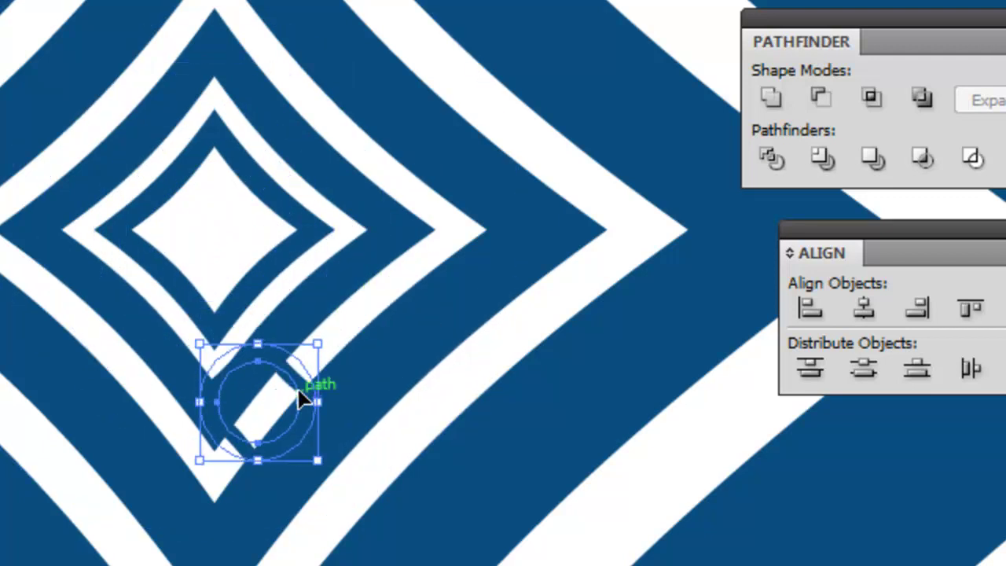
left_click_drag(287, 380, 253, 194)
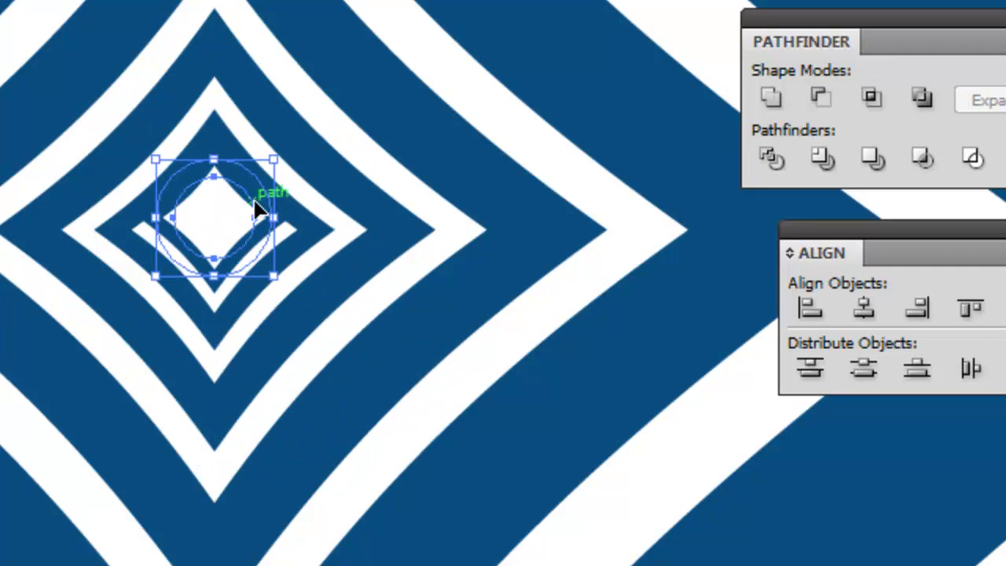
mouse_move(272, 160)
left_mouse_down()
mouse_move(243, 191)
mouse_move(245, 259)
left_mouse_up()
mouse_move(262, 209)
left_mouse_down()
mouse_move(216, 258)
mouse_move(232, 226)
left_mouse_up()
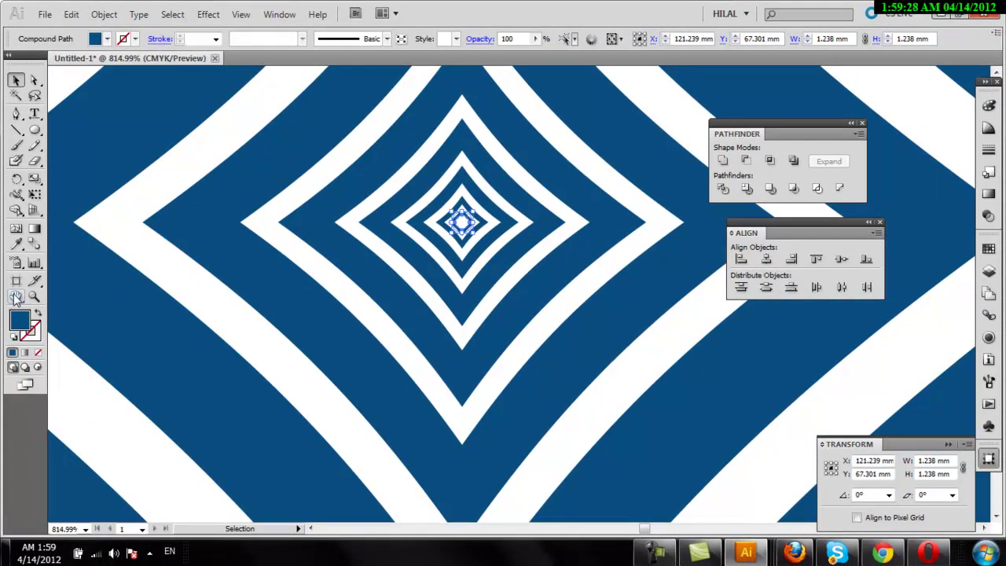
double_click(17, 297)
Select the nested-diamond star and apply Object > Expand Appearance, making it 114.66 mm across.
left_click(16, 95)
left_click(238, 117)
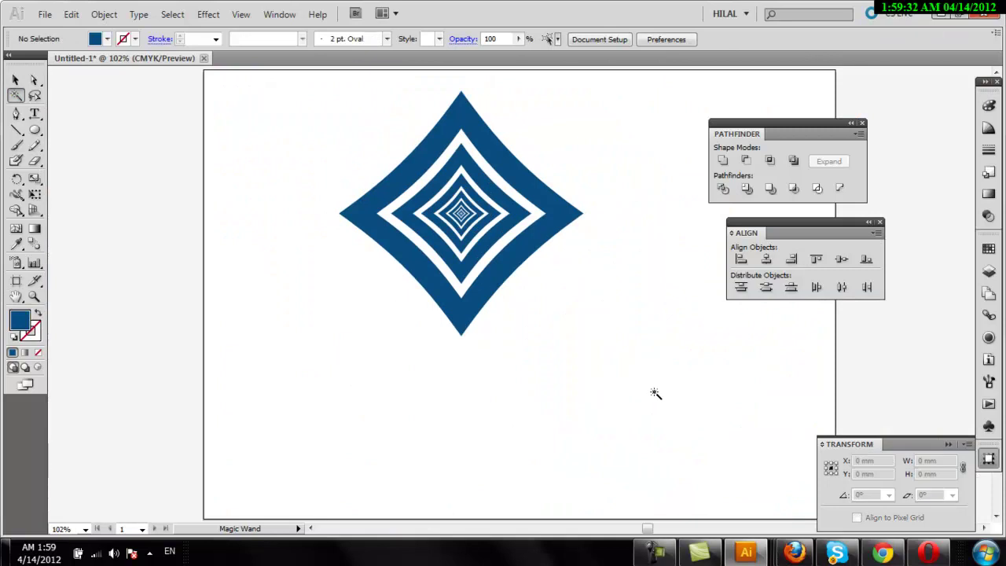
left_click(16, 82)
left_click_drag(254, 108, 441, 196)
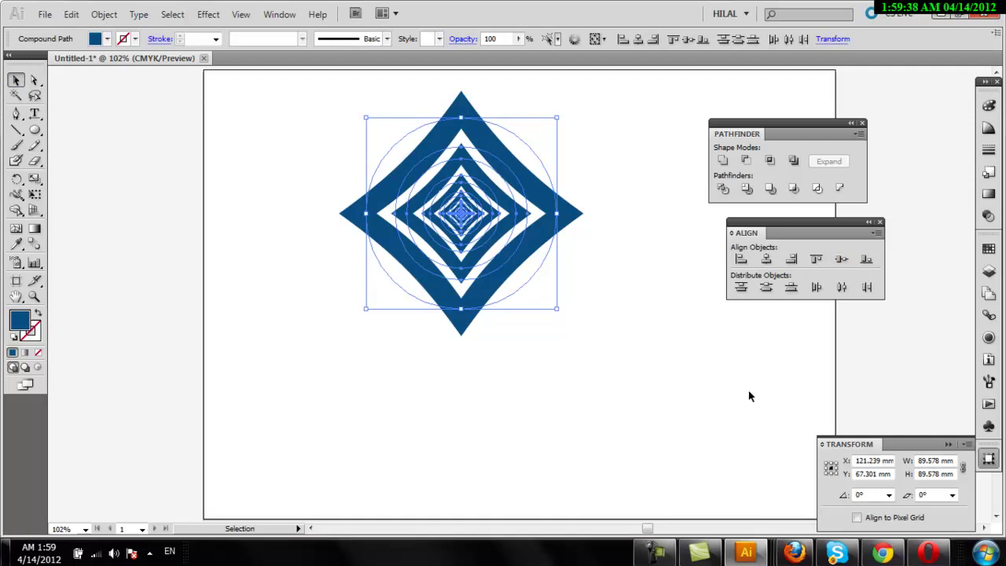
left_click(528, 397)
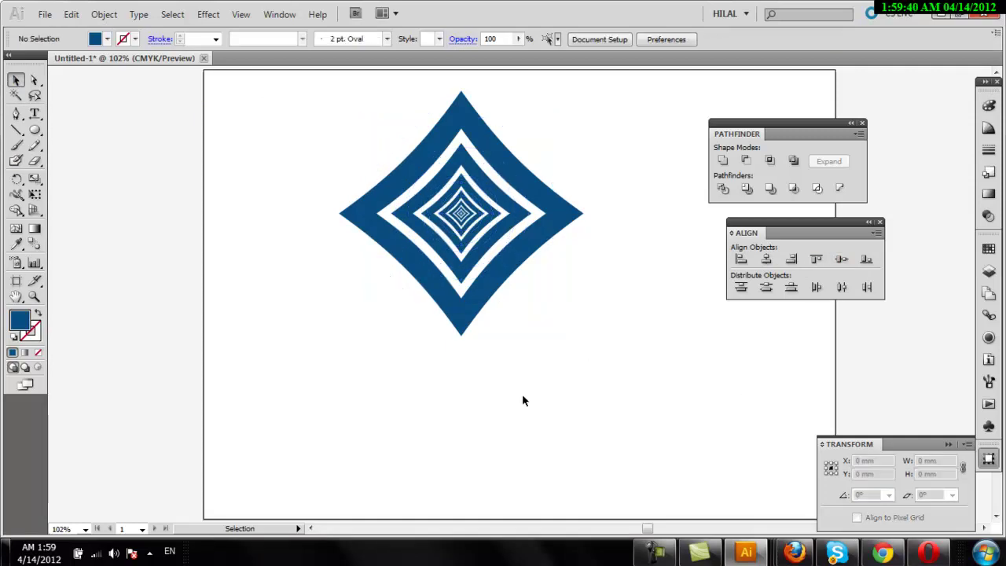
left_click_drag(522, 401, 382, 170)
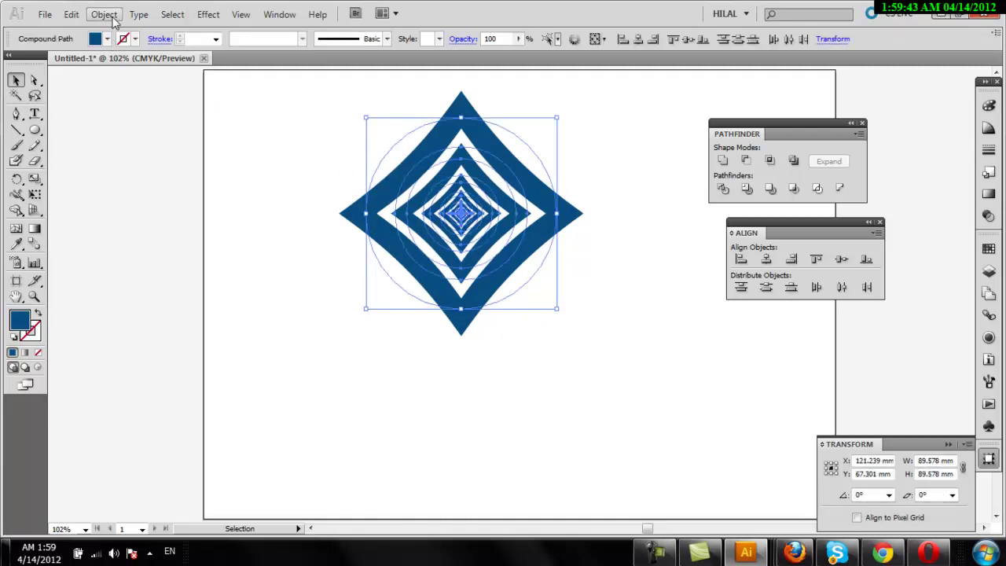
left_click(104, 14)
left_click(159, 189)
left_click(546, 186)
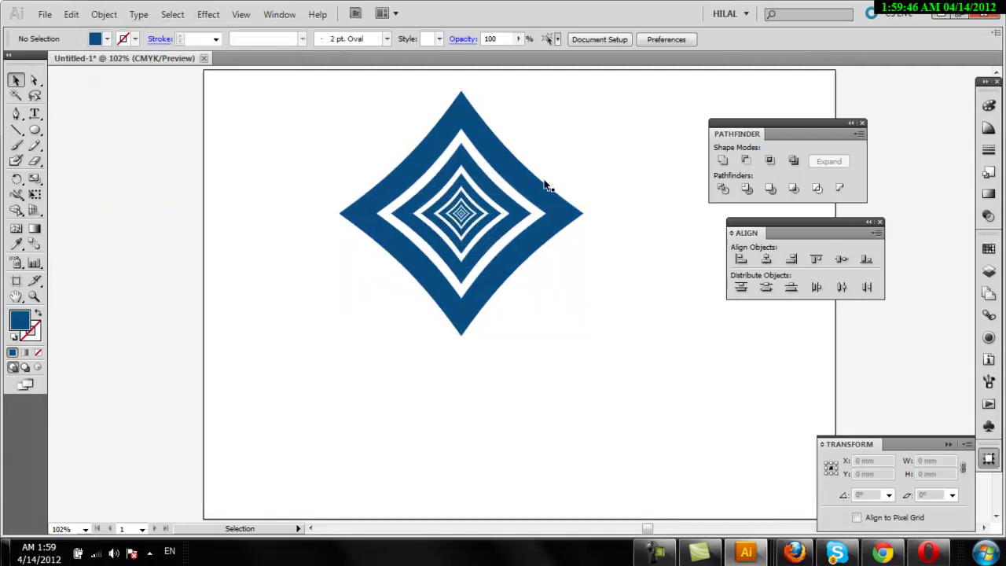
left_click(546, 177)
Fill the outer diamond with a white-to-black radial gradient, midpoint at 16.3%.
left_click(990, 195)
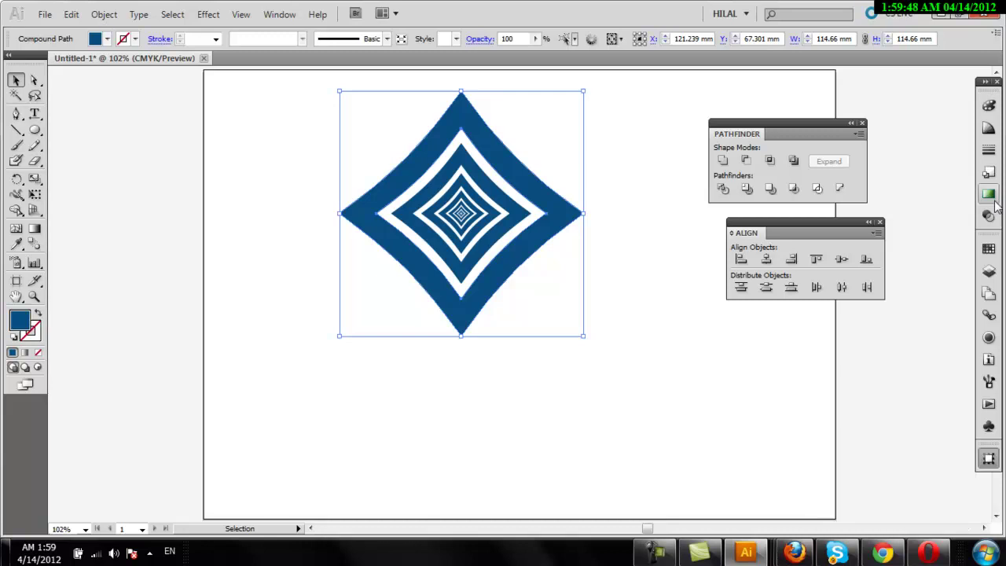
left_click(923, 208)
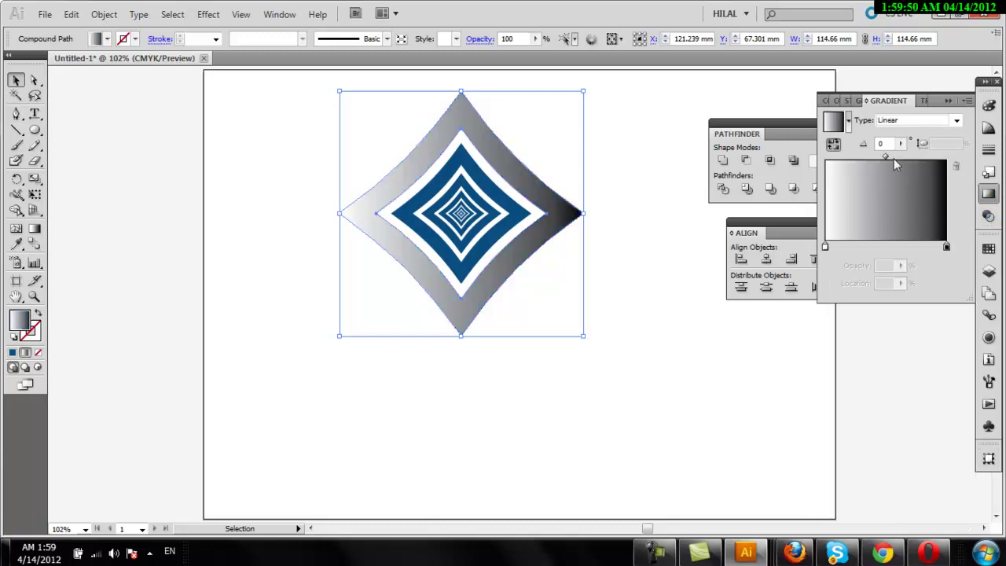
left_click_drag(889, 155, 860, 157)
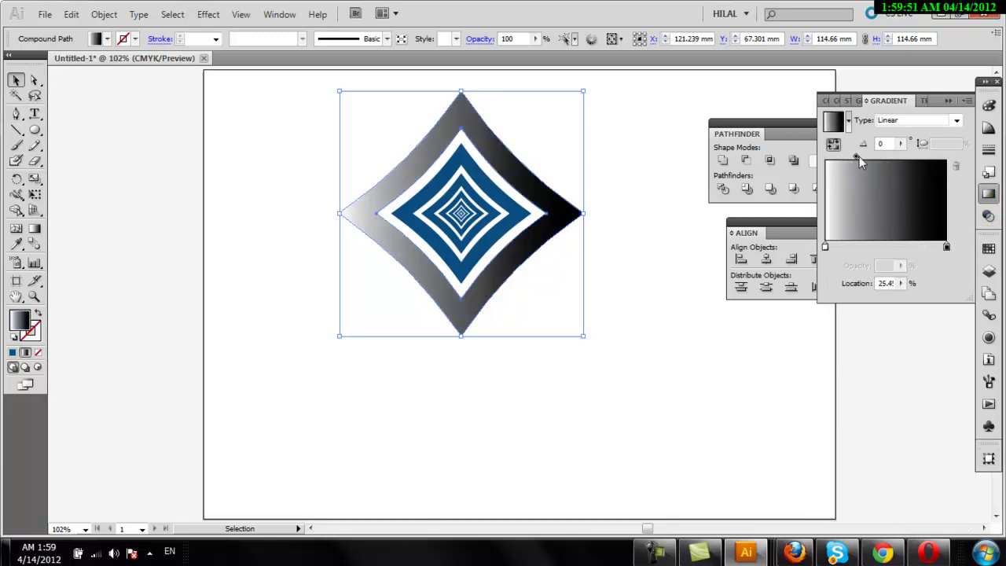
left_click(895, 120)
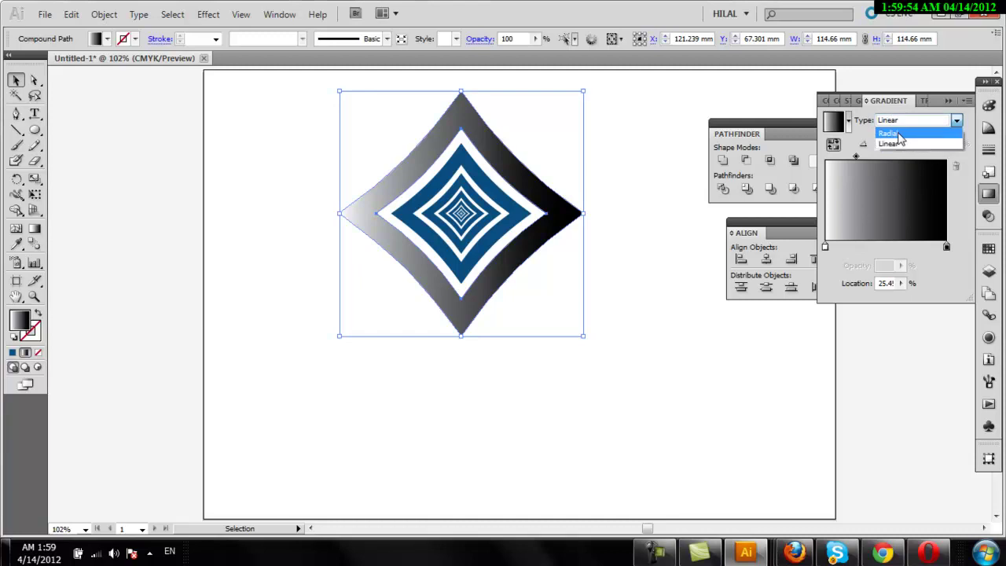
left_click(896, 133)
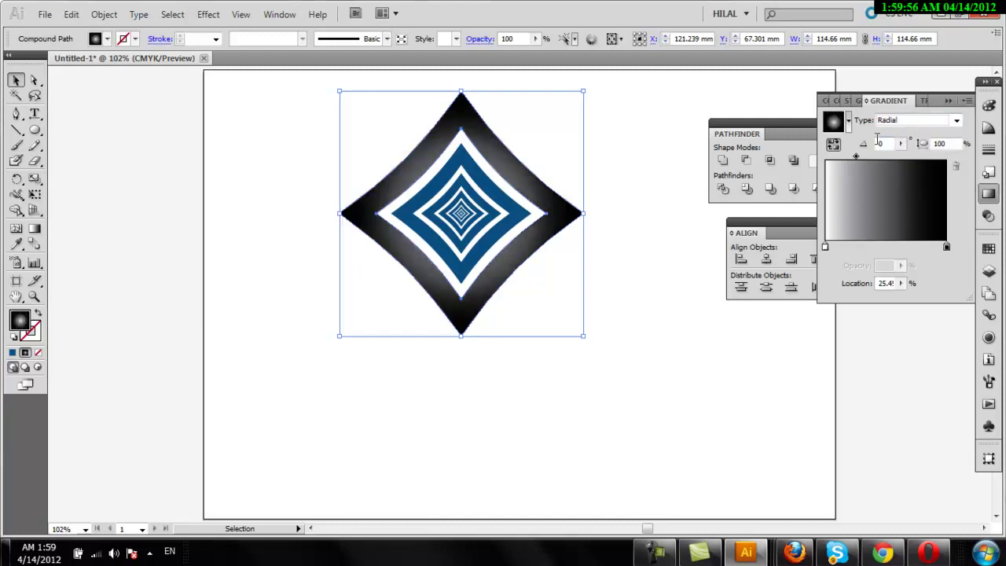
left_click_drag(853, 154, 844, 158)
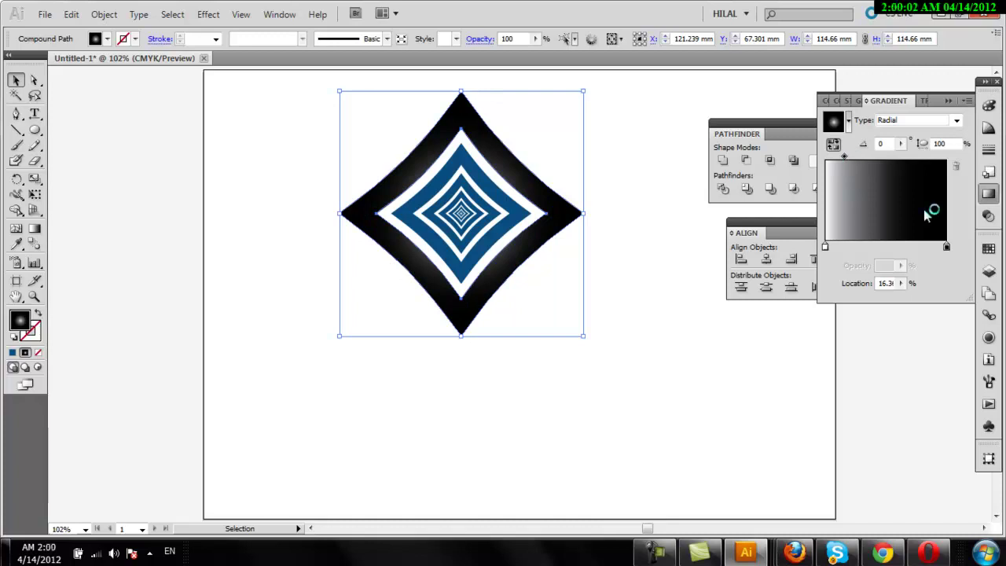
Change the right gradient stop to blue darkened to K 50.
double_click(947, 248)
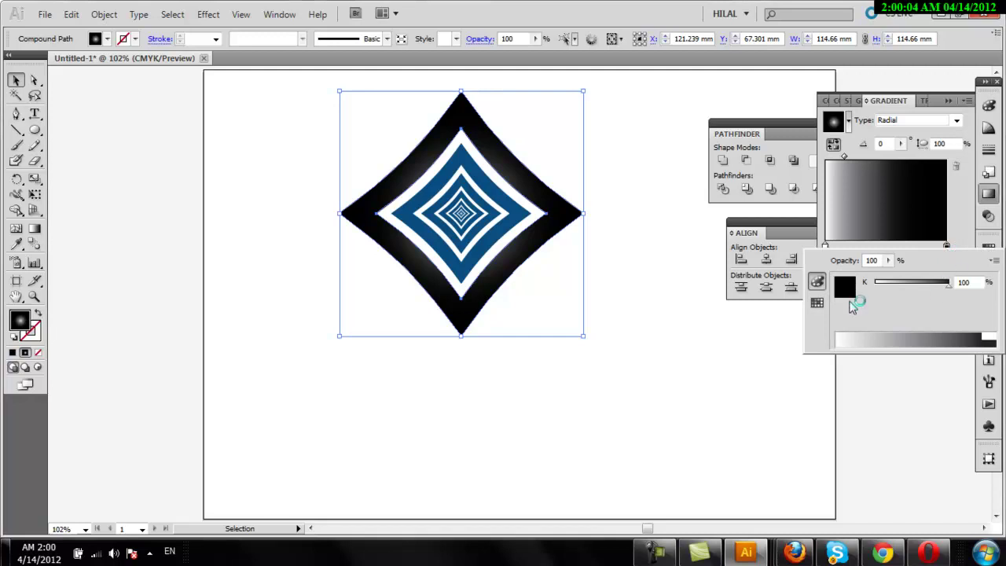
left_click(817, 305)
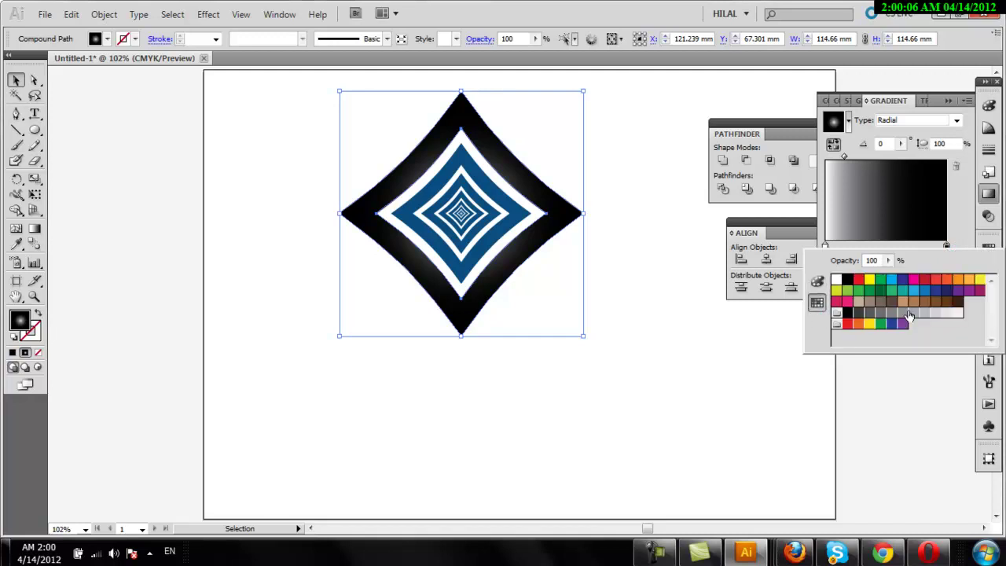
left_click(925, 291)
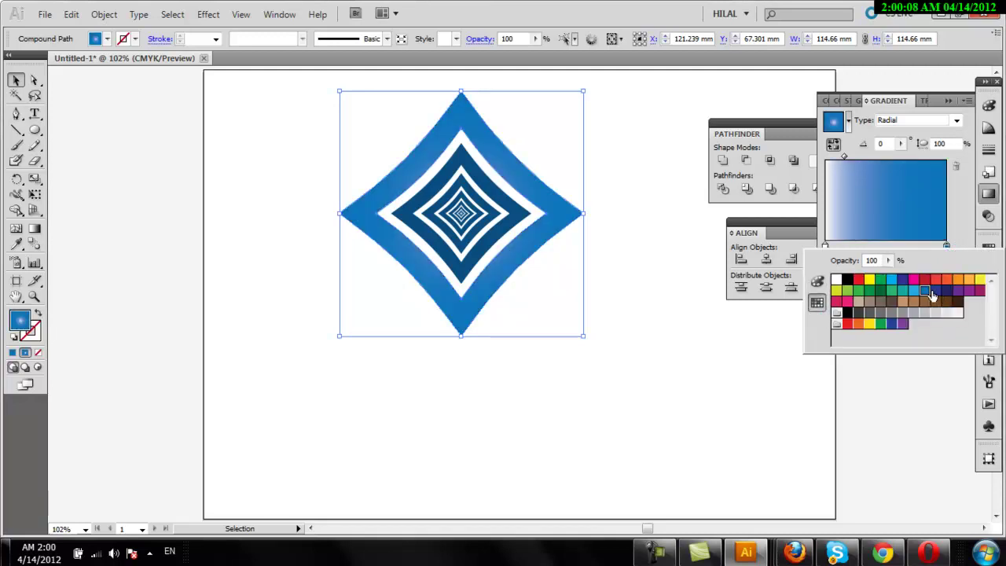
left_click(817, 283)
left_click_drag(903, 321, 926, 320)
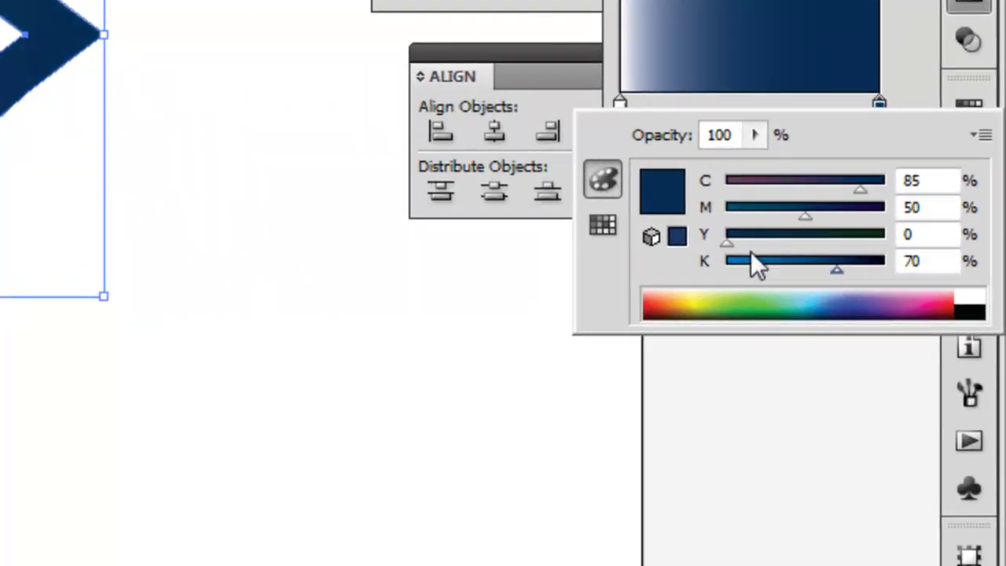
left_click(603, 227)
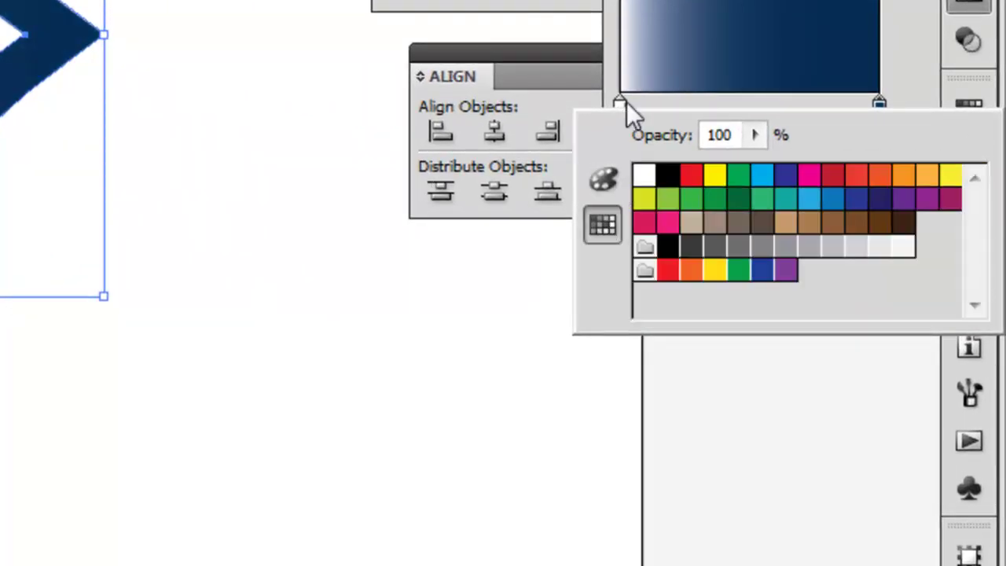
left_click(623, 102)
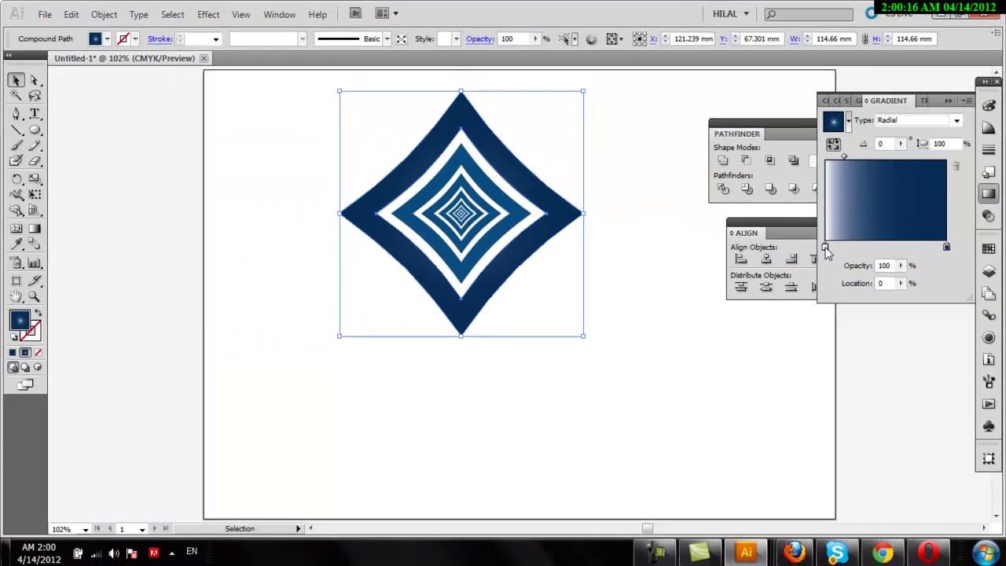
Make the left gradient stop cyan and move the midpoint to about 32.7%.
double_click(825, 248)
left_click(817, 283)
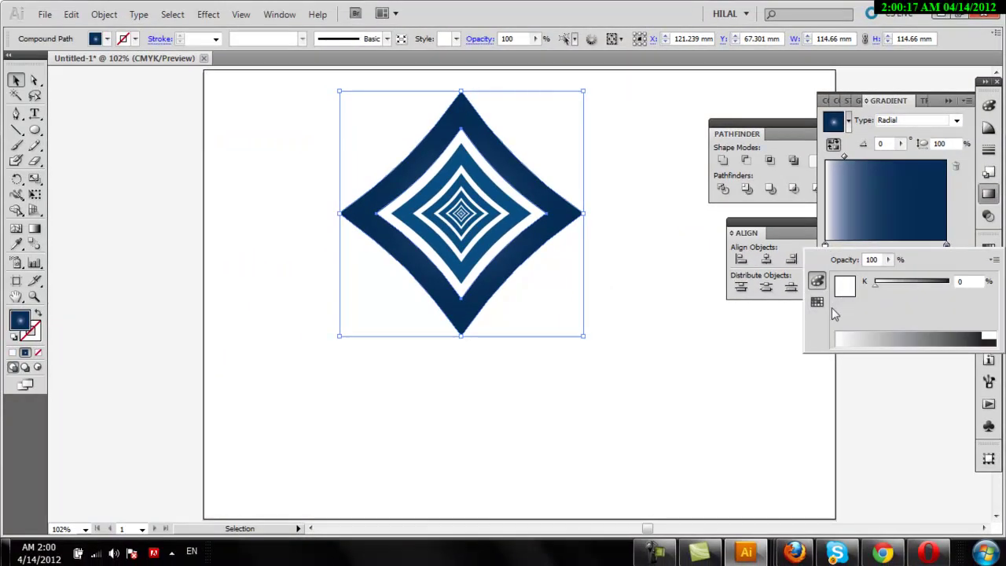
left_click(818, 303)
left_click(891, 282)
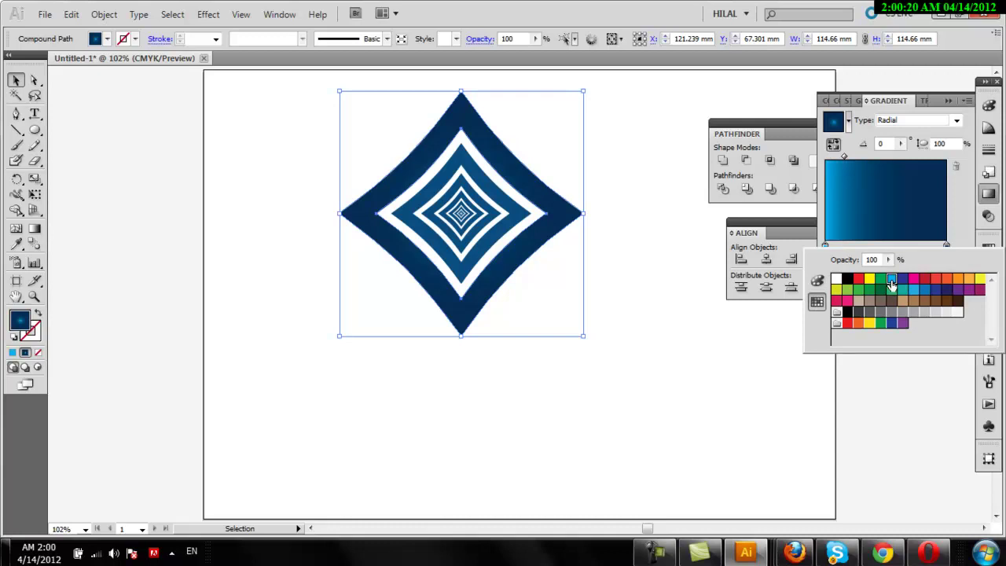
left_click(843, 156)
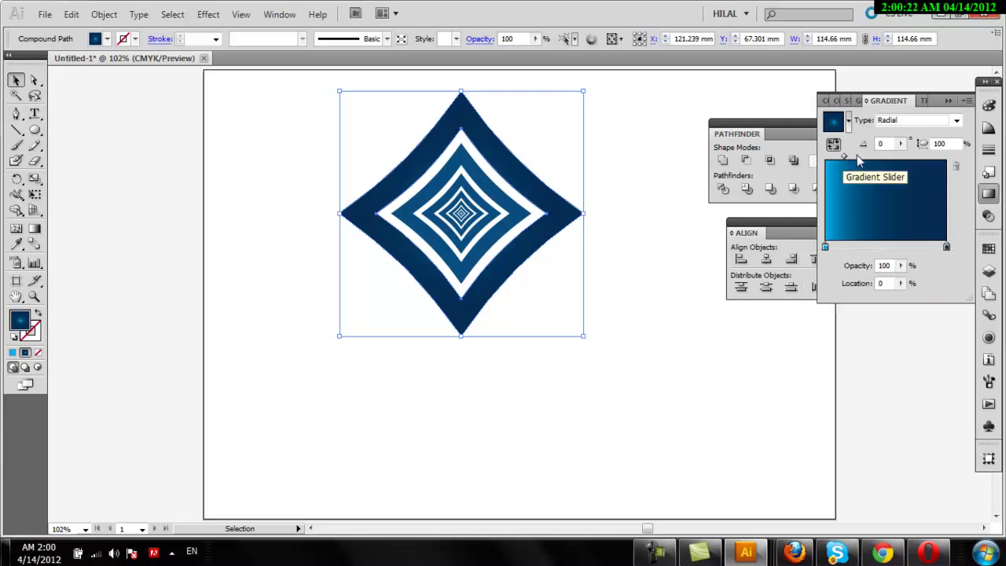
left_click_drag(847, 158, 863, 156)
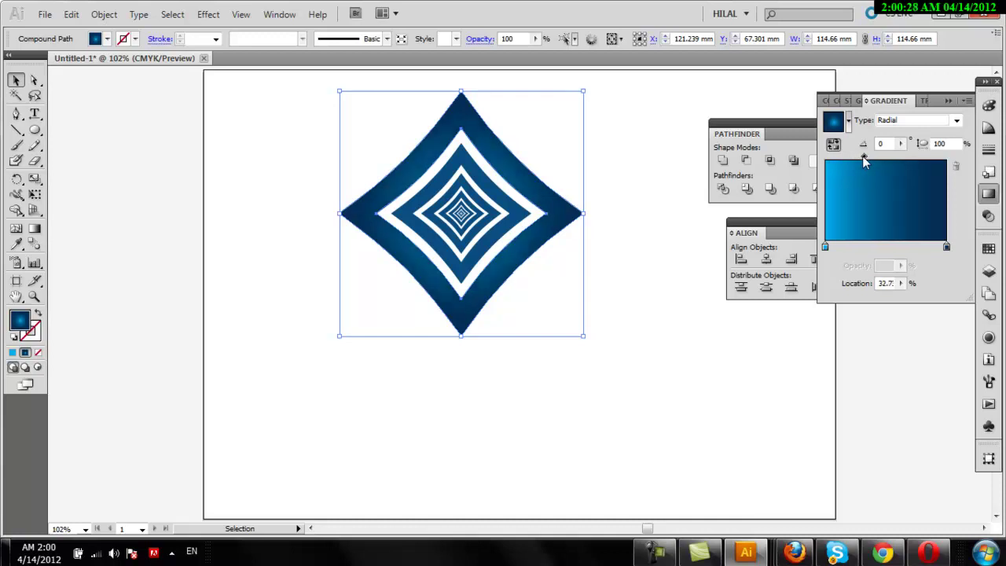
left_click(720, 320)
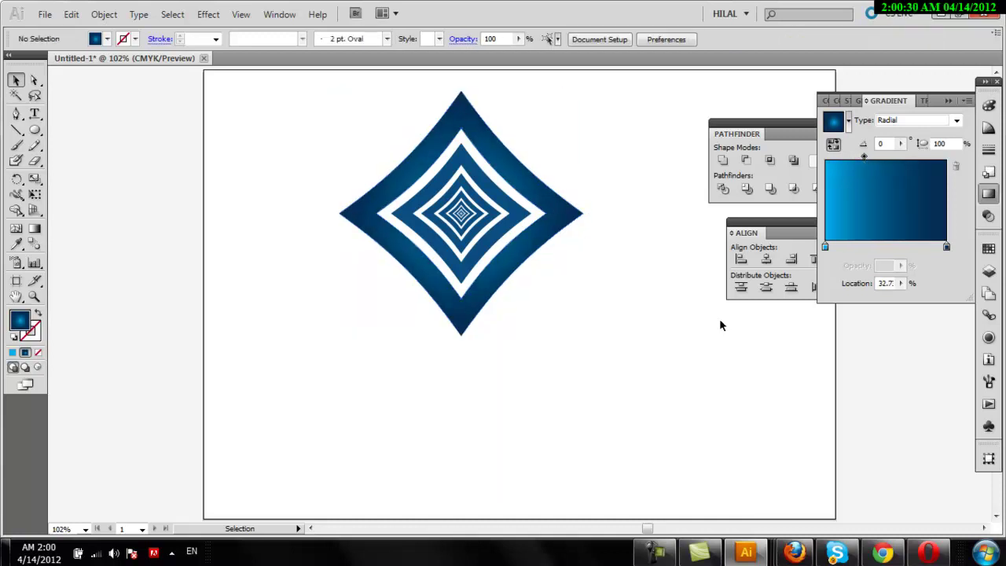
Give the inner diamond rings a gradient from pure cyan to C85 M50 Y0 K40.
left_click(489, 249)
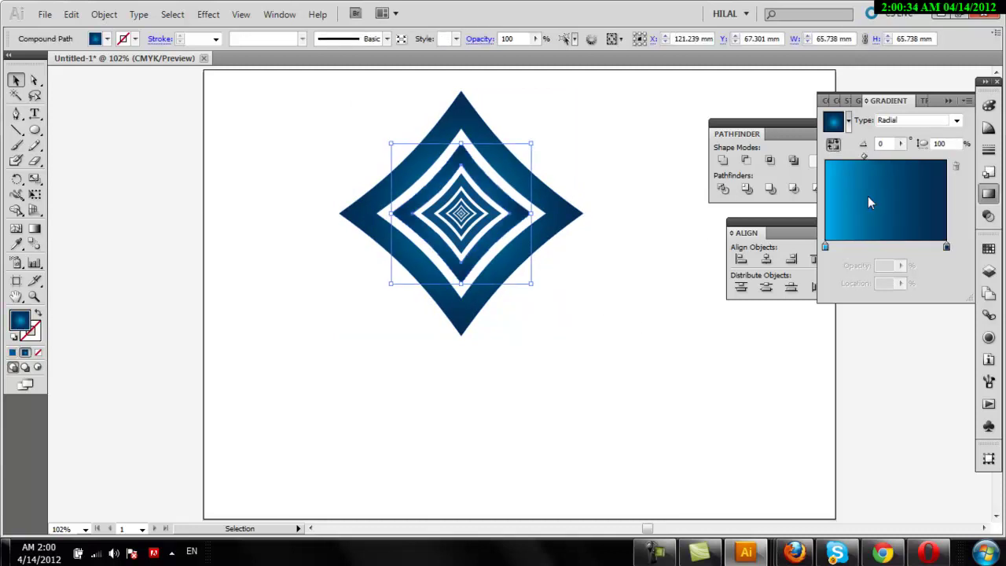
double_click(947, 246)
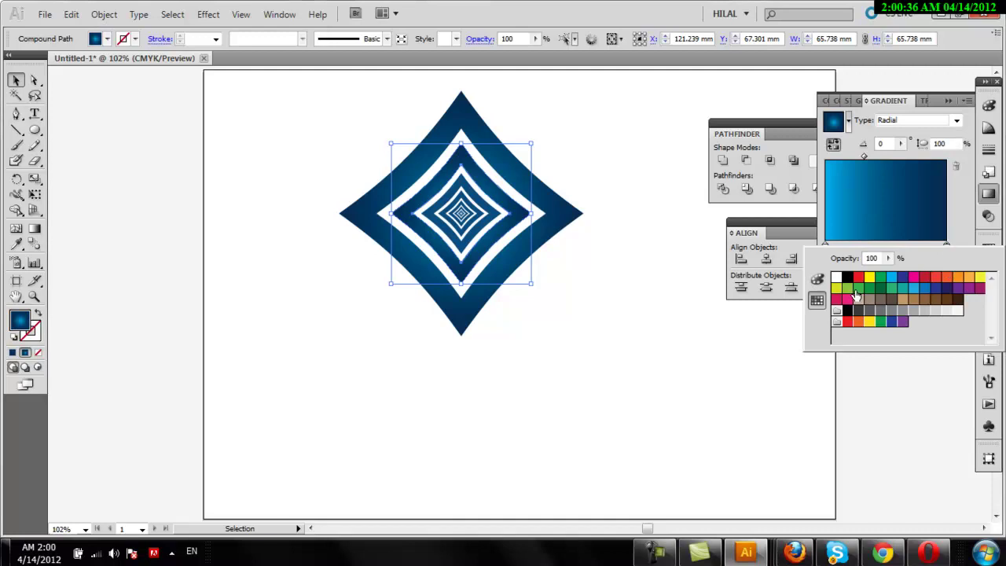
left_click(818, 280)
left_click(905, 318)
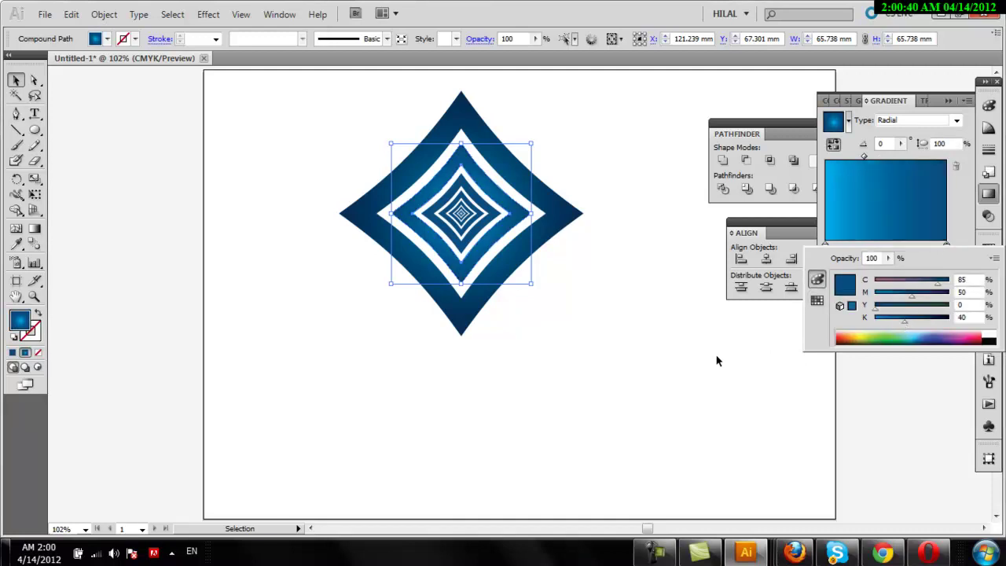
left_click(825, 247)
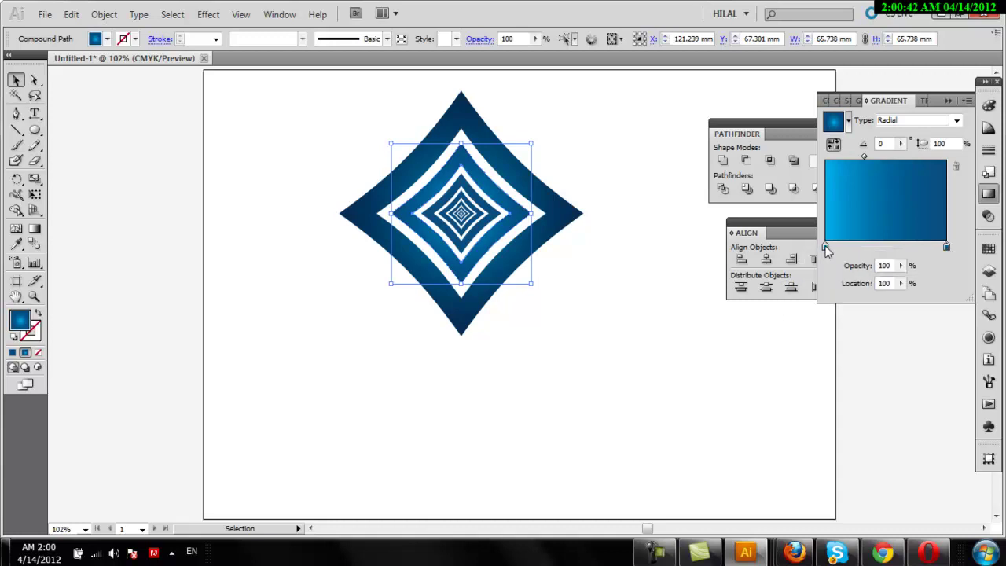
double_click(826, 247)
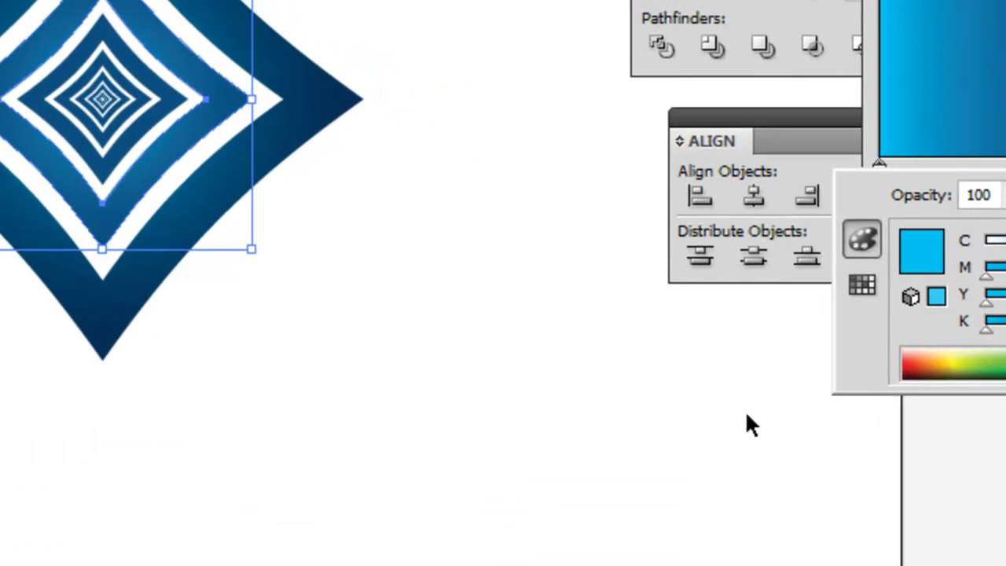
left_click(672, 431)
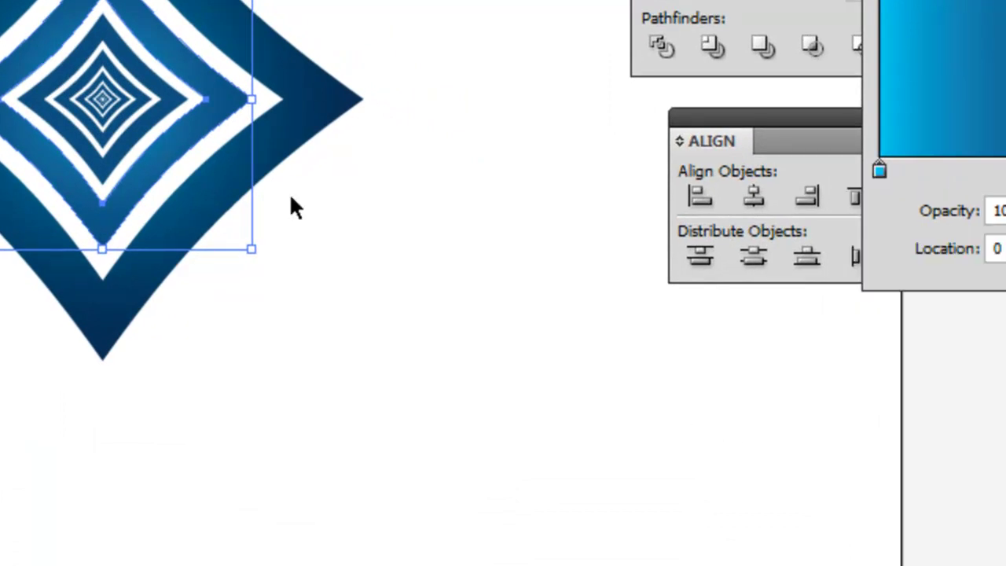
Shrink the innermost small diamond slightly around its centre.
left_click(148, 132)
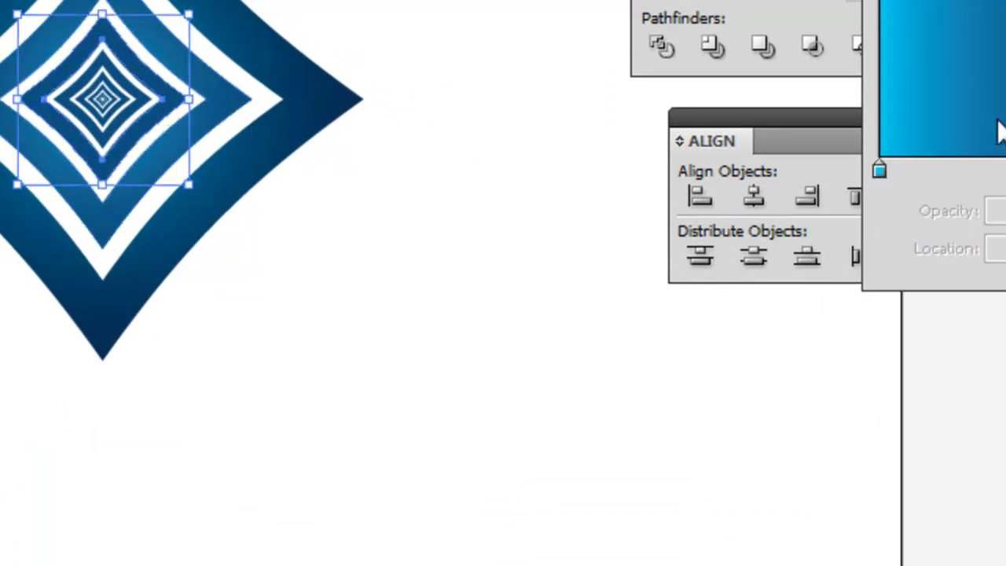
left_click(487, 388)
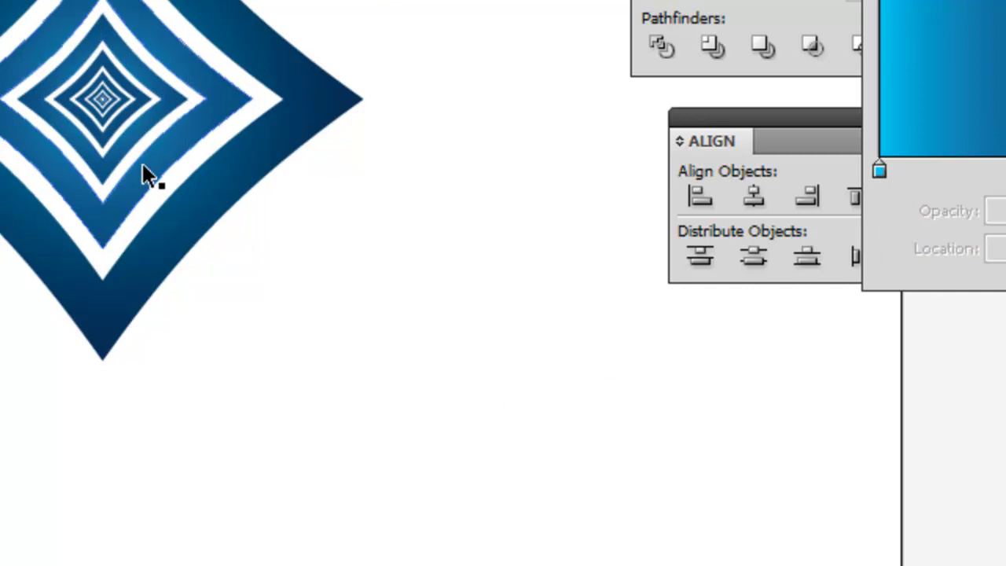
left_click(103, 122)
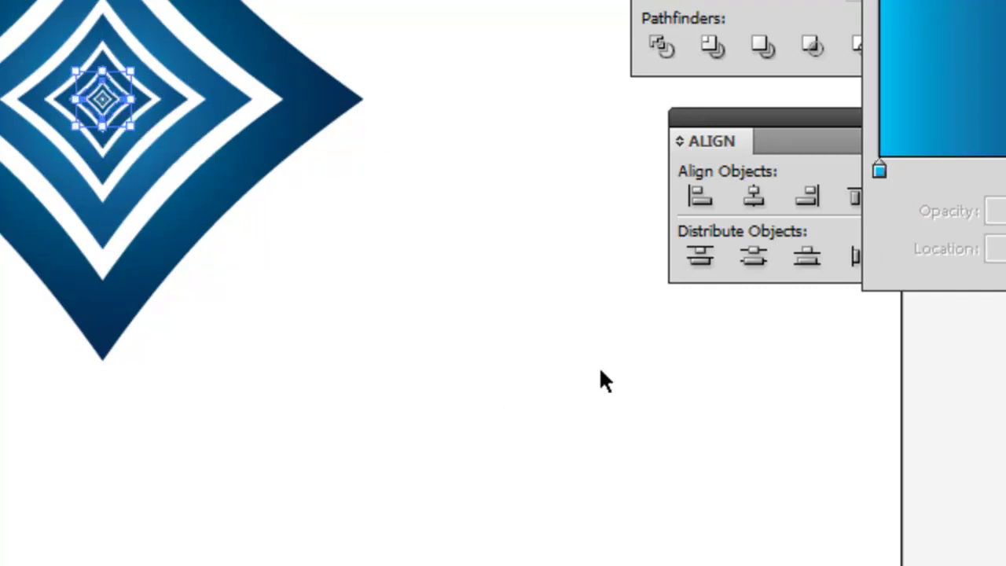
left_click_drag(129, 125, 108, 110)
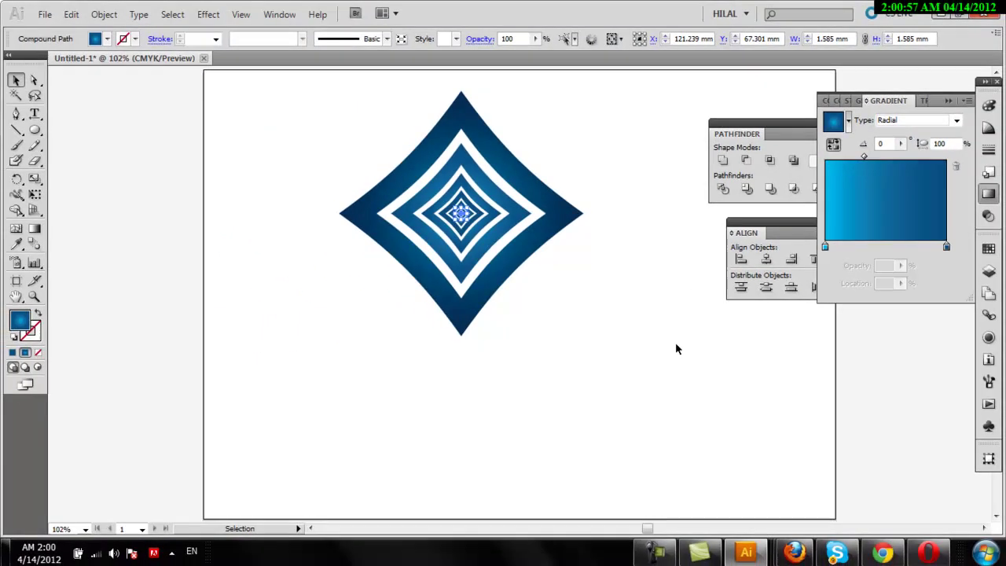
left_click(676, 348)
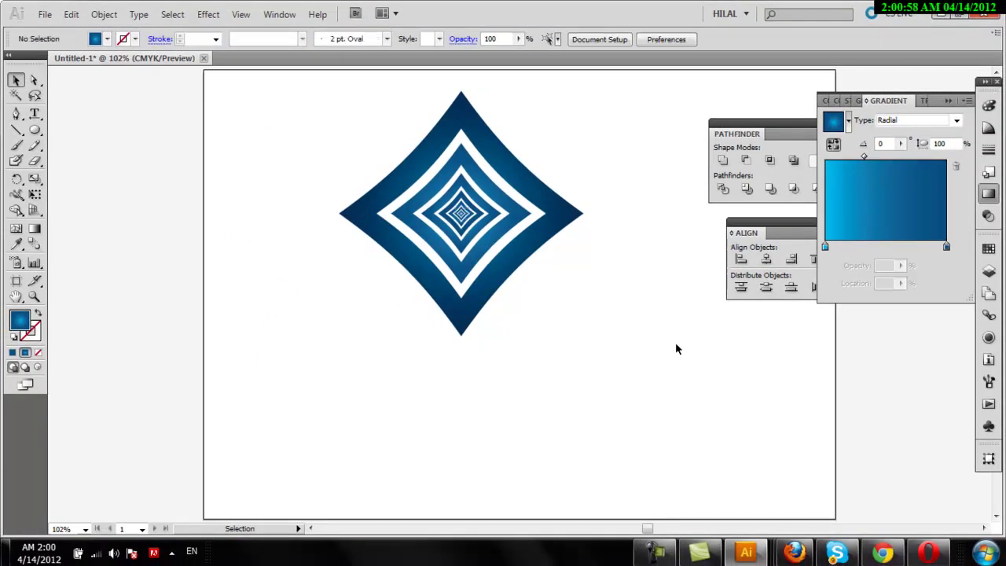
scroll(695, 362, "up", 1)
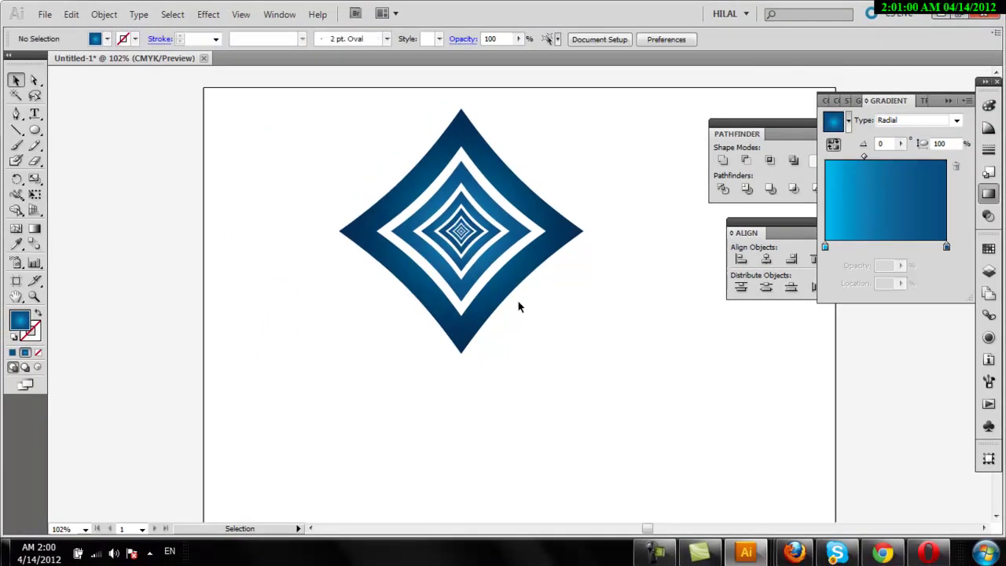
Fill the duplicated diamond copy with black and move it to the artboard's left.
left_click(430, 170)
mouse_move(495, 288)
left_mouse_down()
mouse_move(497, 353)
mouse_move(273, 335)
left_mouse_up()
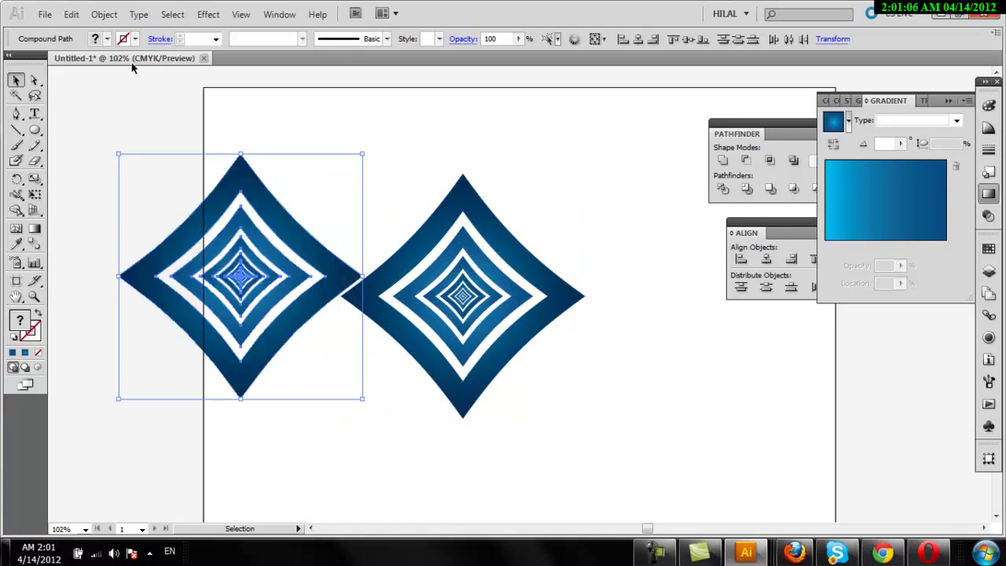
left_click(107, 38)
left_click(23, 61)
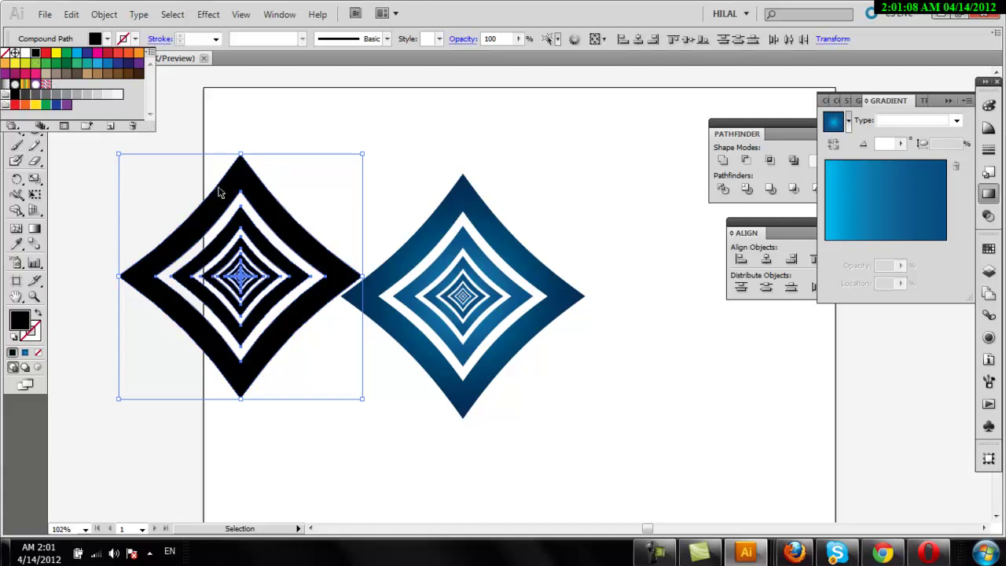
left_click(271, 220)
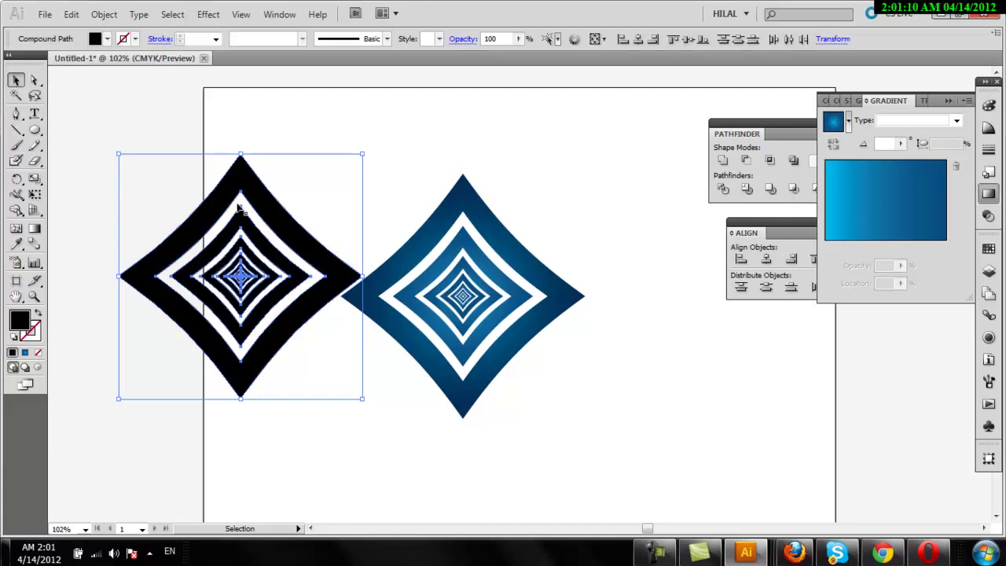
left_click_drag(286, 224, 232, 220)
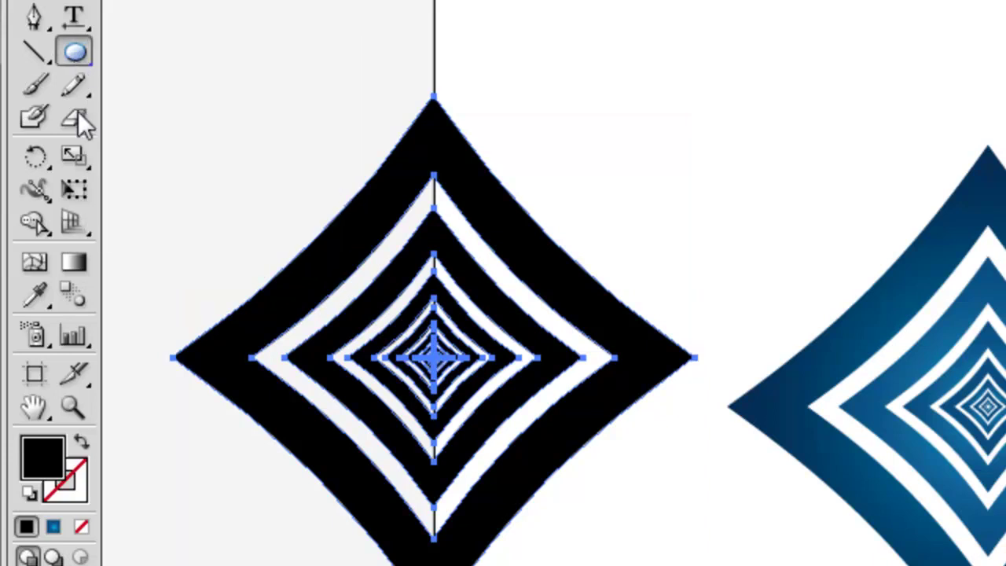
Flatten the black diamond with the Scale tool and send it behind the blue star's lower point.
left_click(74, 155)
mouse_move(404, 128)
left_mouse_down()
mouse_move(378, 277)
mouse_move(364, 272)
mouse_move(407, 276)
mouse_move(408, 292)
left_mouse_up()
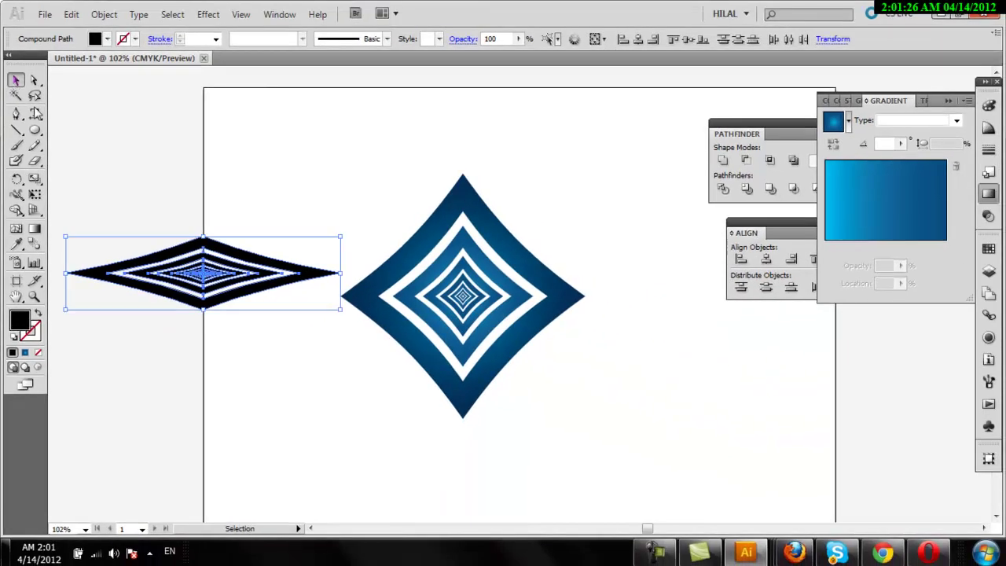
mouse_move(192, 283)
left_mouse_down()
mouse_move(404, 400)
mouse_move(453, 397)
left_mouse_up()
right_click(578, 423)
right_click(533, 391)
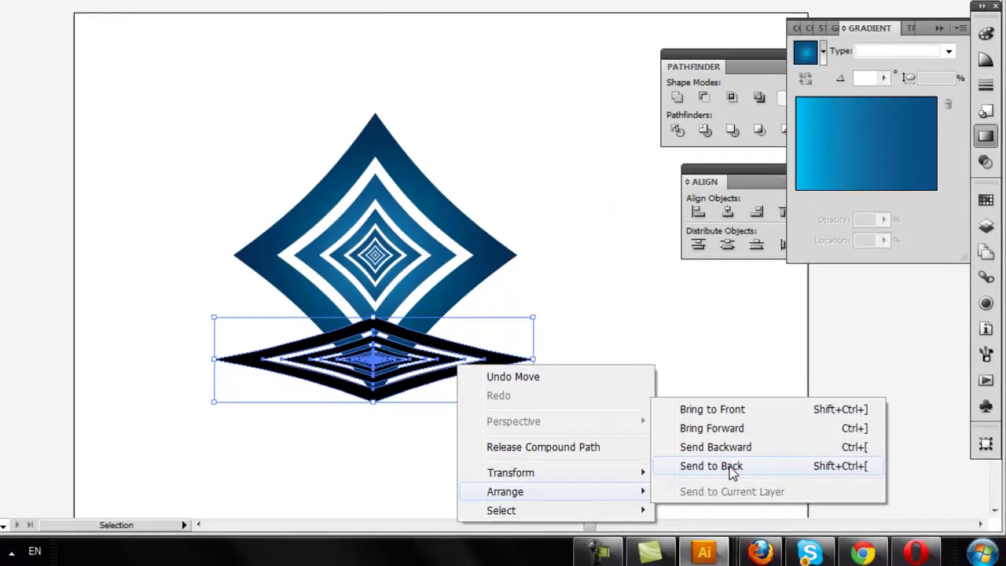
left_click(752, 478)
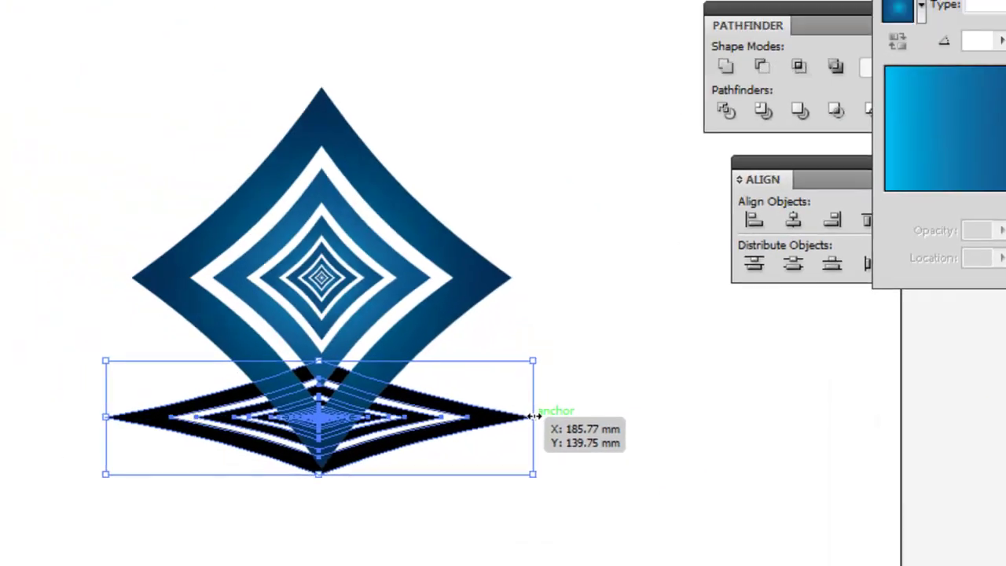
Narrow the black reflection to about 107 × 34 mm and nudge it into place.
left_click_drag(544, 438, 540, 442)
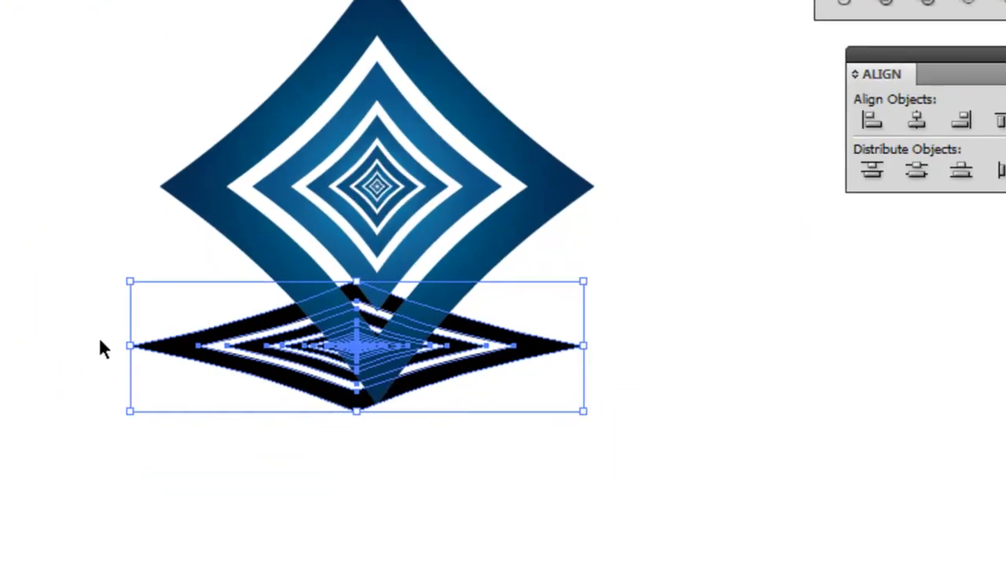
left_click_drag(96, 227, 156, 228)
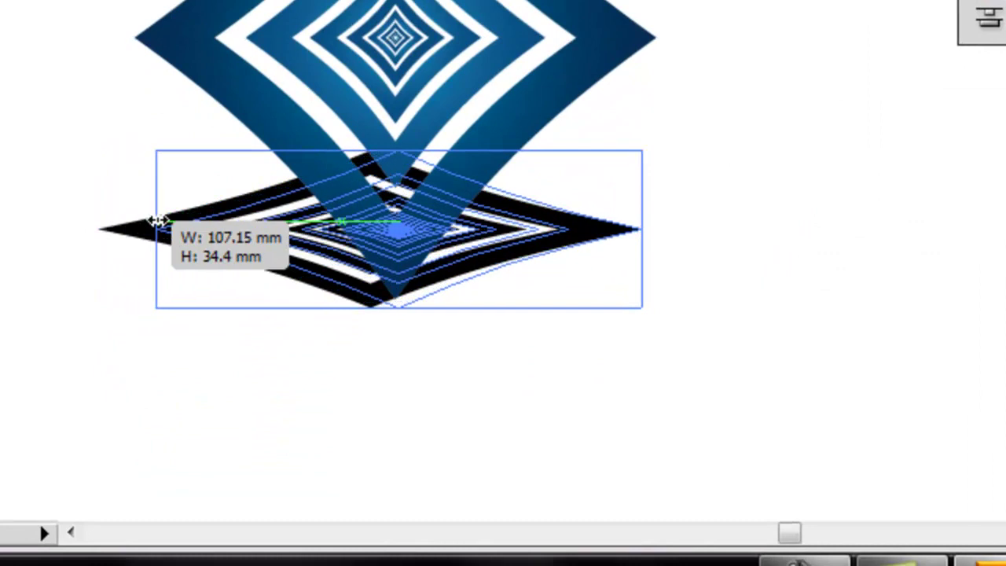
left_click_drag(542, 256, 536, 252)
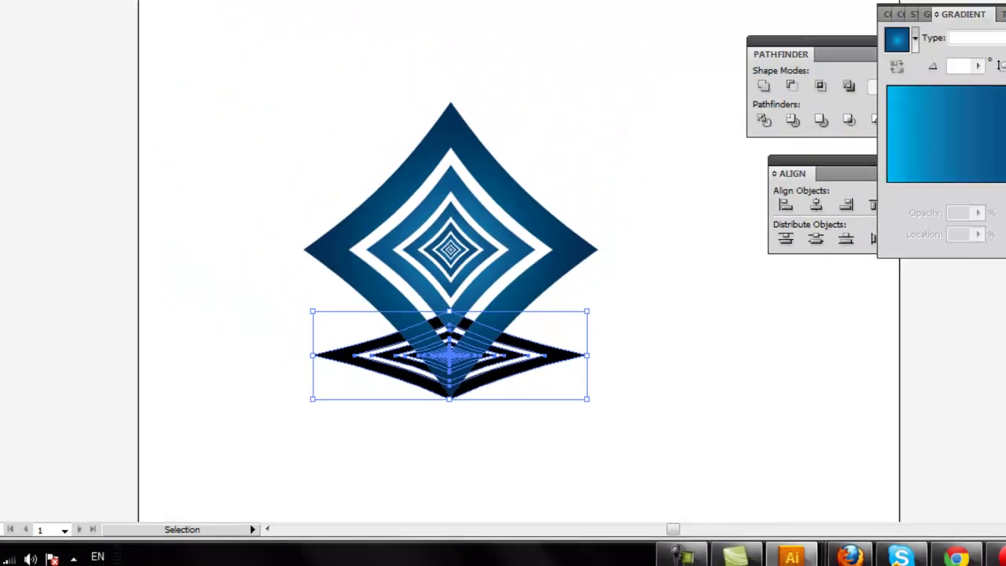
left_click(104, 14)
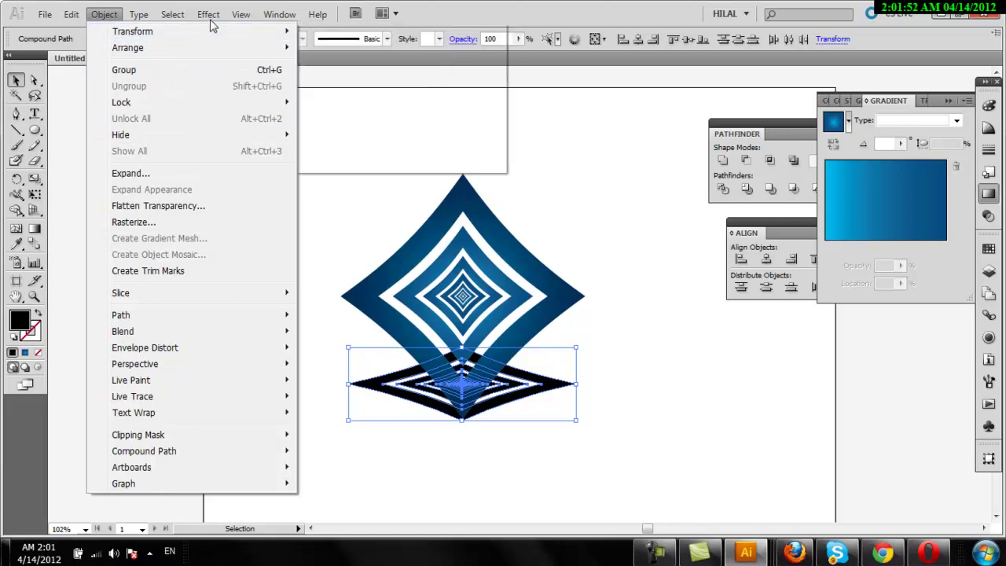
mouse_move(222, 257)
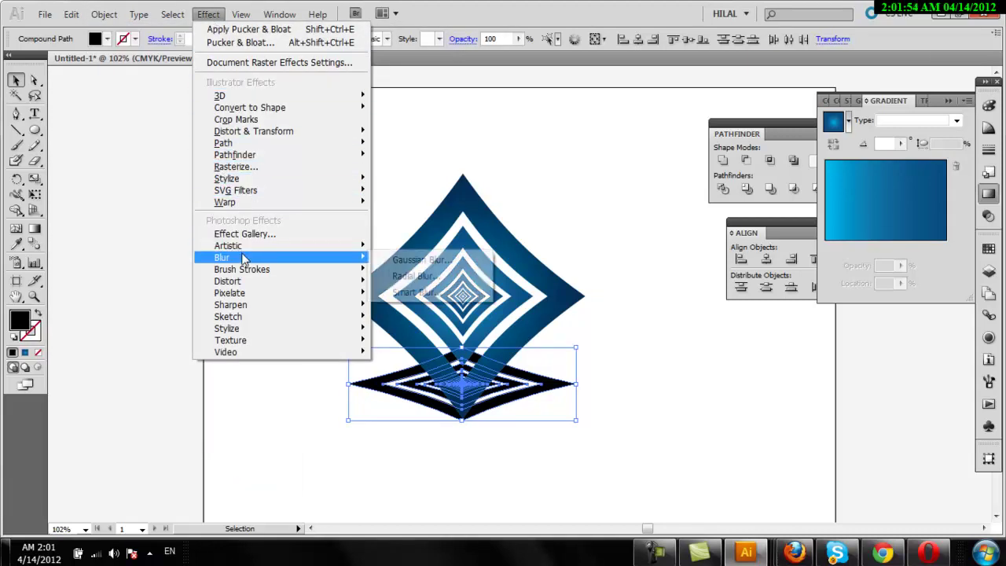
Apply a 2.9-pixel Gaussian blur to the reflection.
left_click(399, 262)
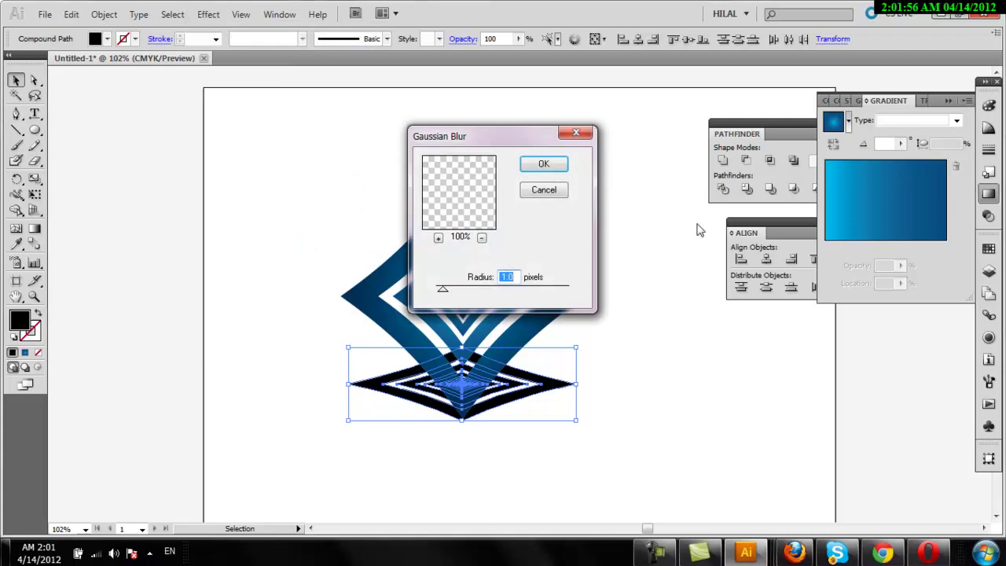
left_click_drag(443, 290, 457, 289)
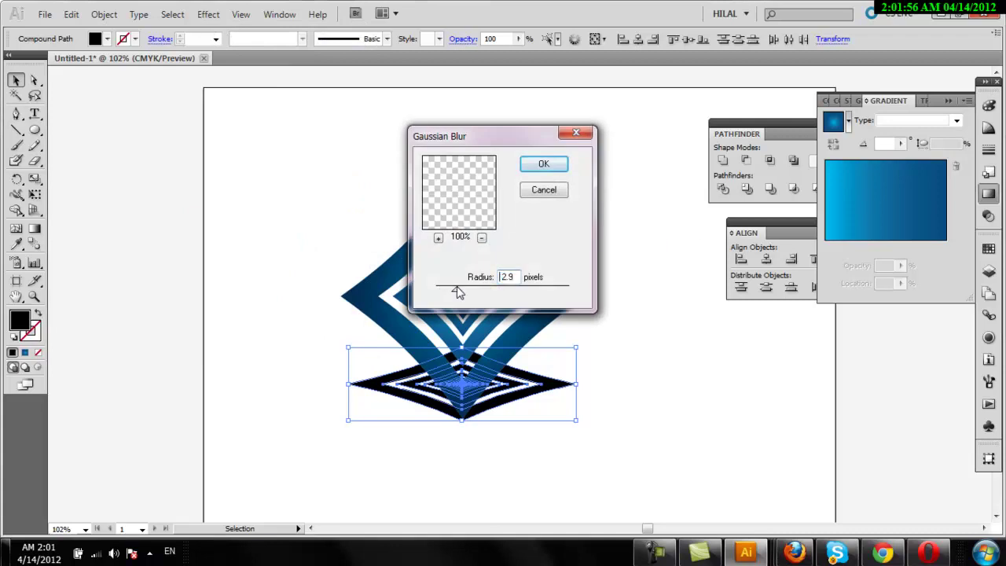
left_click(544, 165)
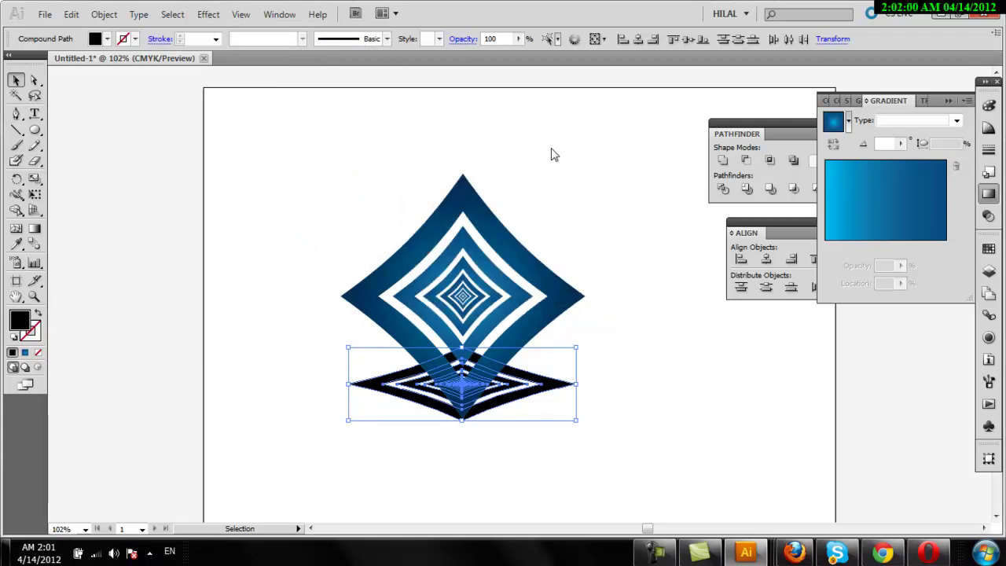
Lower the reflection's opacity to 18% so it reads as light grey, then deselect it.
left_click(519, 39)
left_click_drag(492, 61, 483, 63)
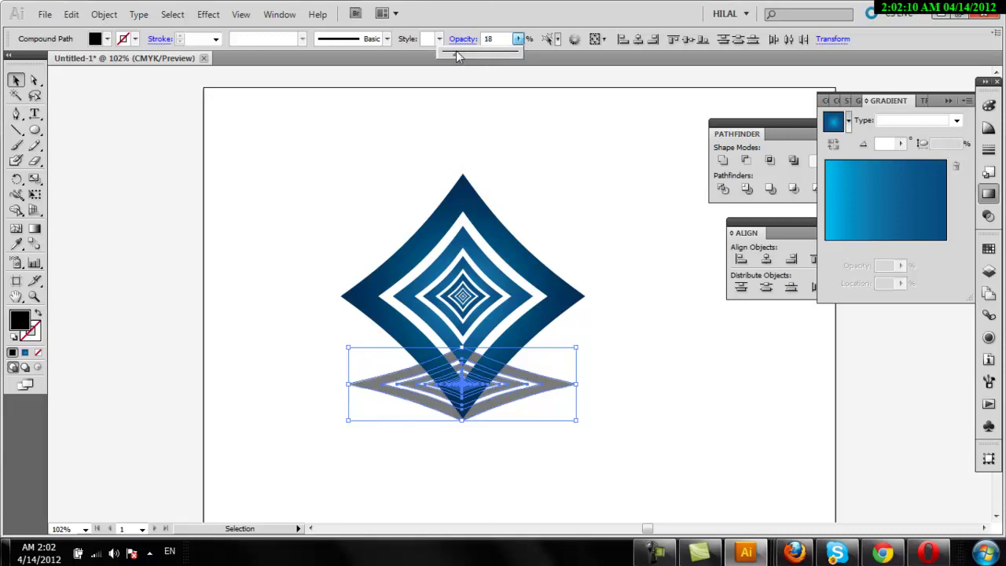
left_click(474, 116)
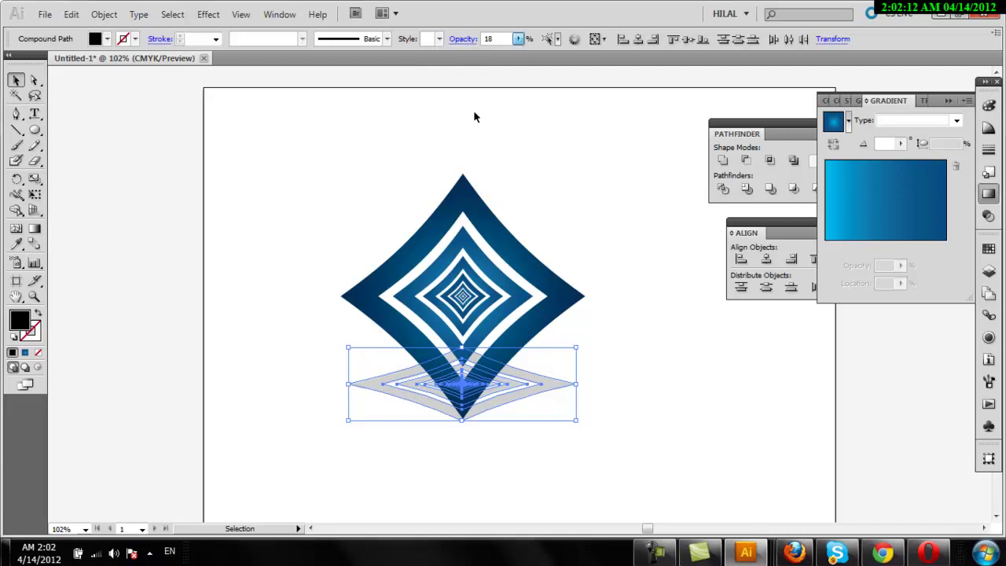
left_click(474, 116)
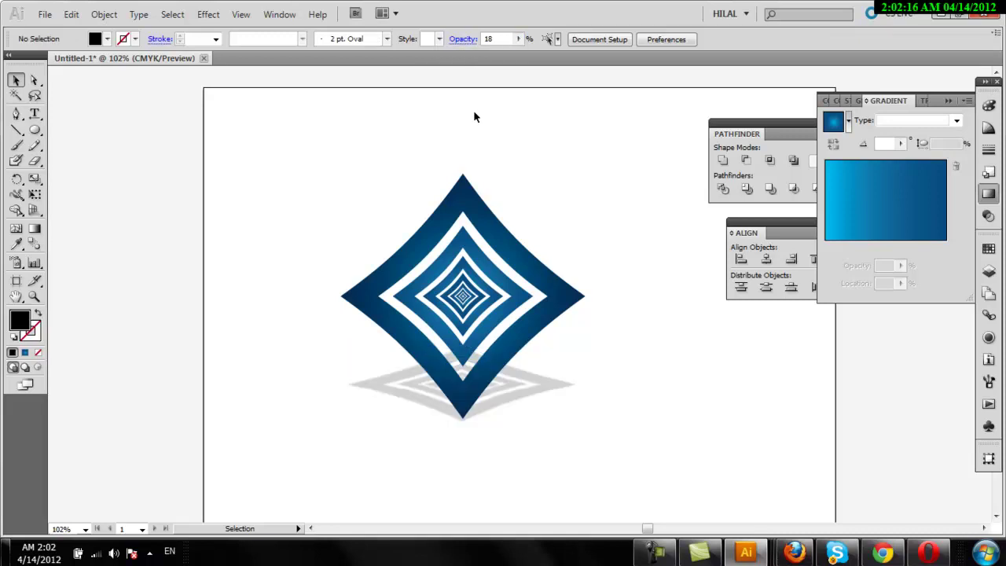
left_click_drag(347, 111, 266, 194)
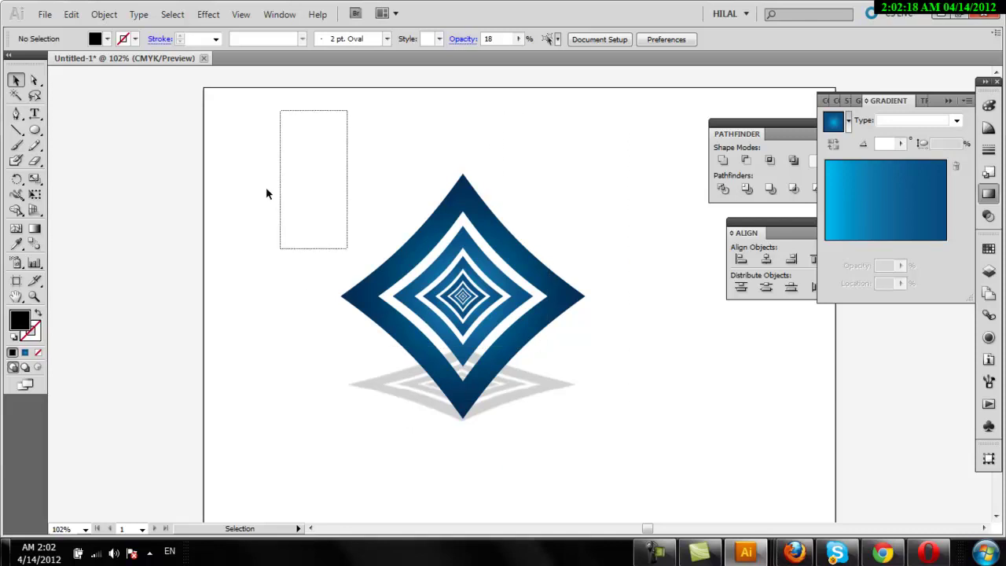
Darken the star gradient's outer colour stop to K 81.
left_click(526, 254)
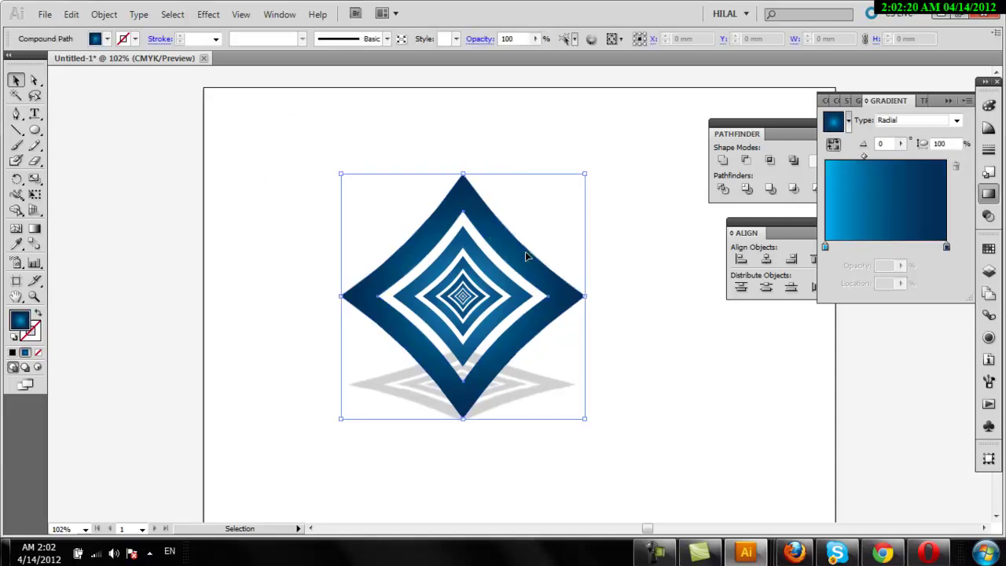
double_click(947, 249)
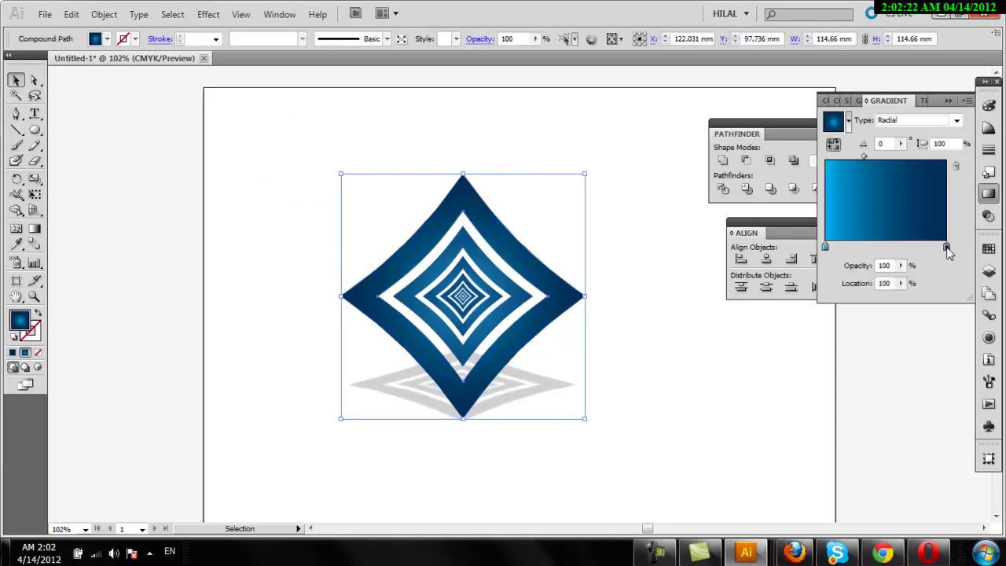
left_click_drag(935, 331, 936, 324)
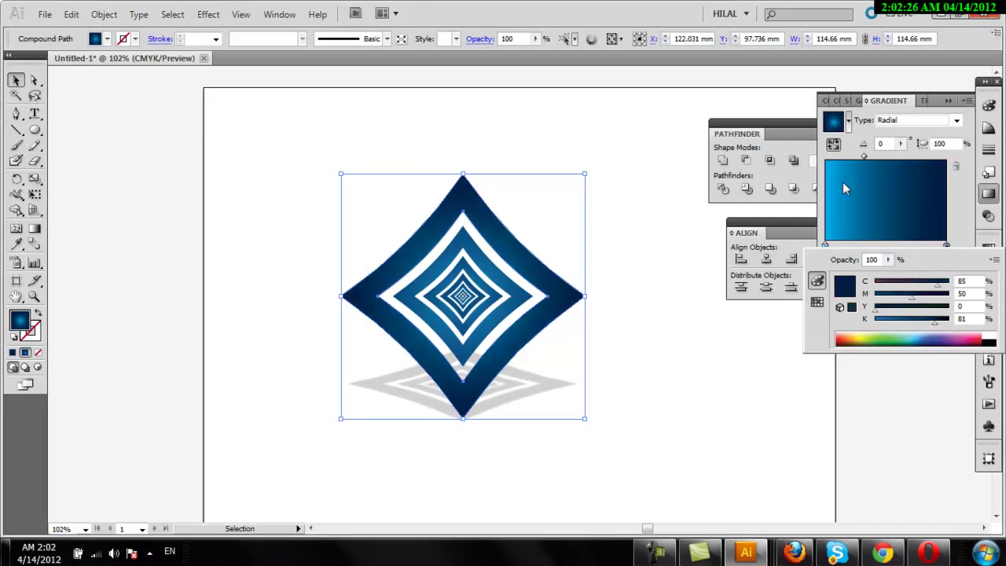
left_click(863, 155)
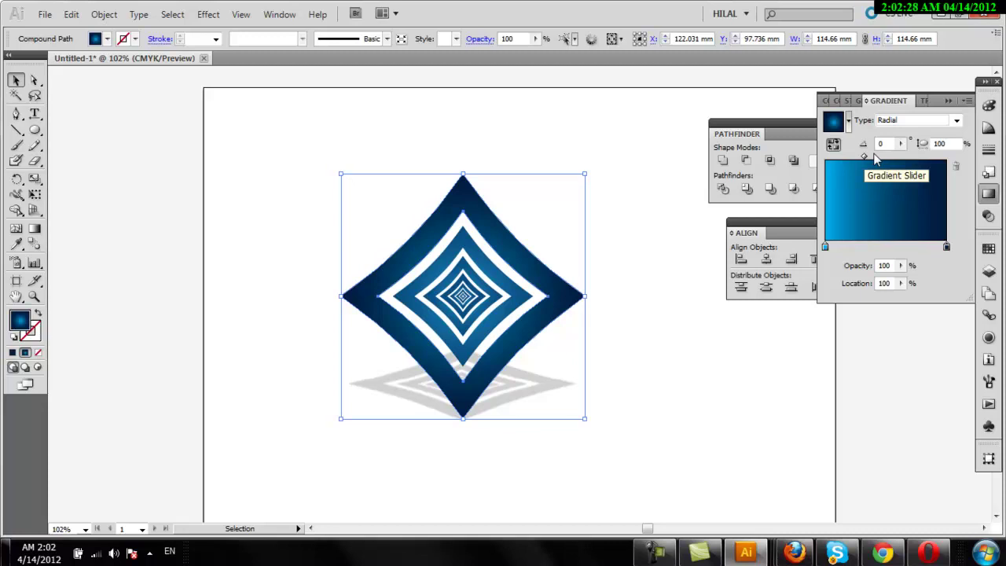
Shift the cyan gradient stop outward and set the gradient midpoint to 35.4%.
left_click_drag(864, 157, 877, 159)
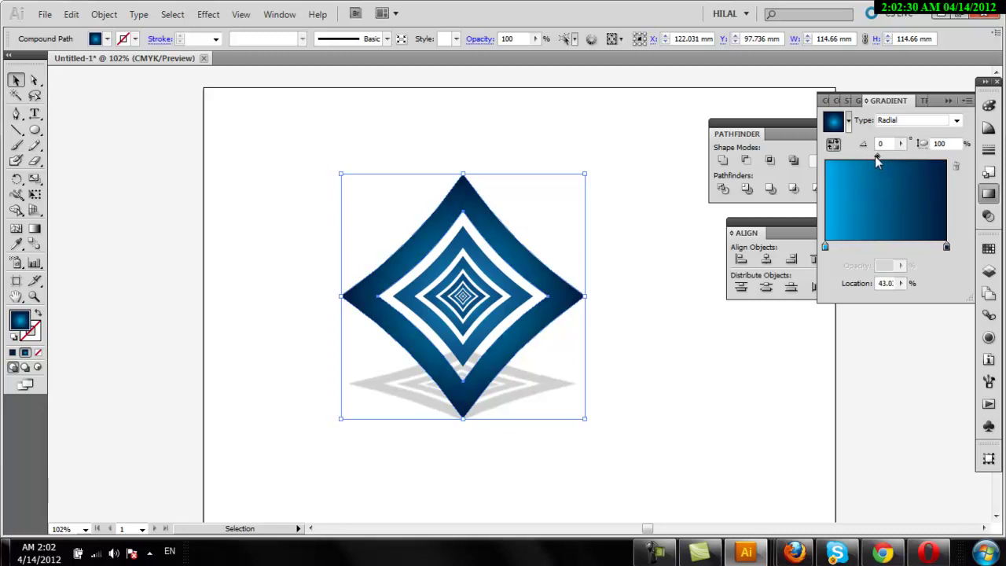
left_click_drag(824, 248, 843, 247)
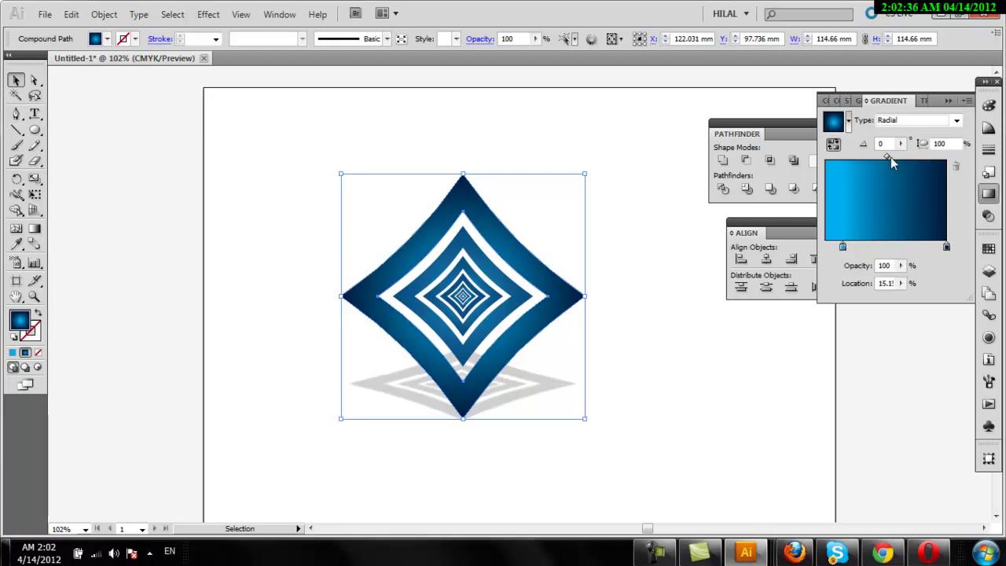
left_click_drag(886, 157, 879, 156)
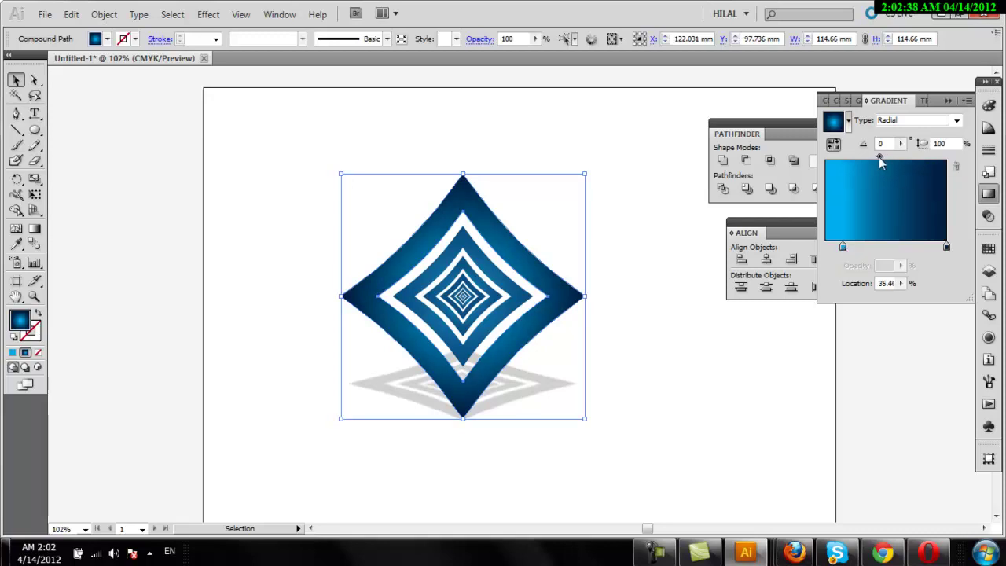
left_click(724, 318)
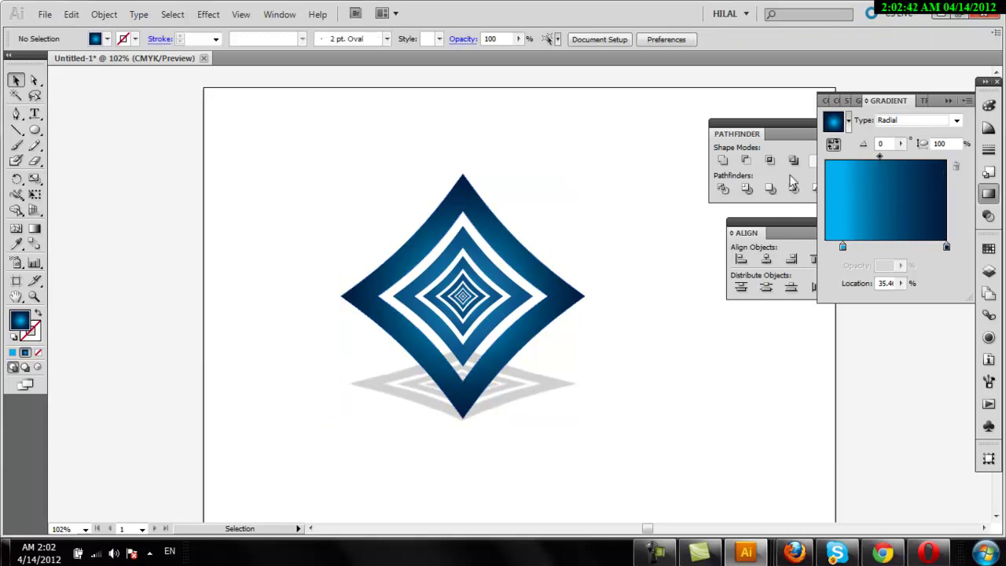
left_click(952, 103)
Reset the workspace to clear away the floating panels.
left_click_drag(844, 129, 975, 124)
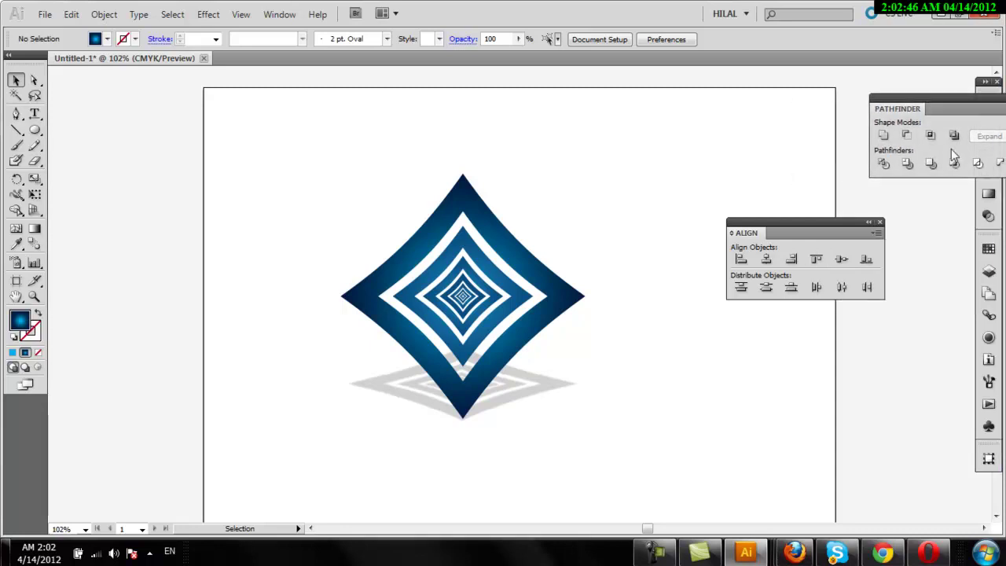
left_click(731, 14)
left_click(749, 40)
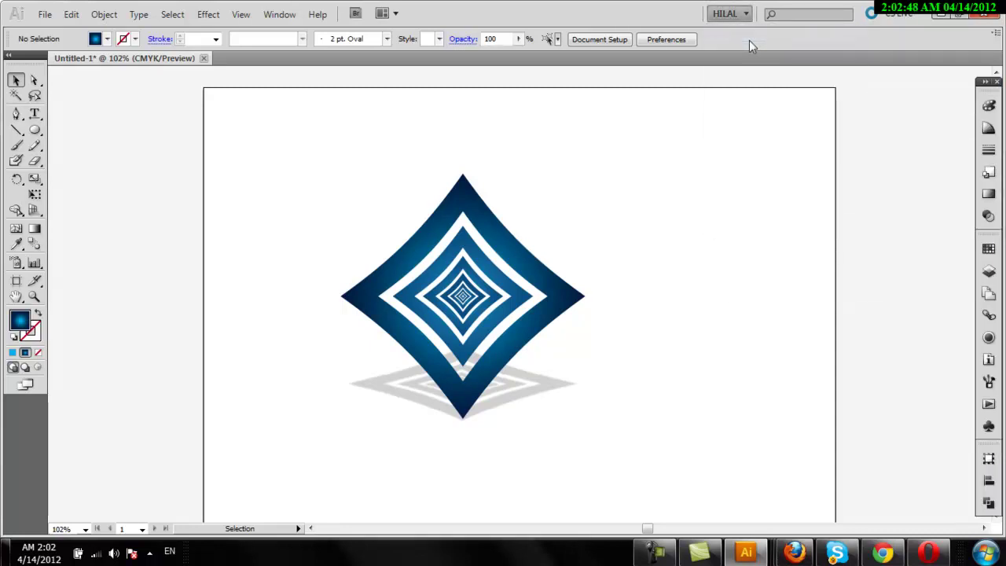
Move the star and reflection about 38.56 mm left and start a text point to their right.
left_click(452, 401)
left_click_drag(488, 376, 407, 383)
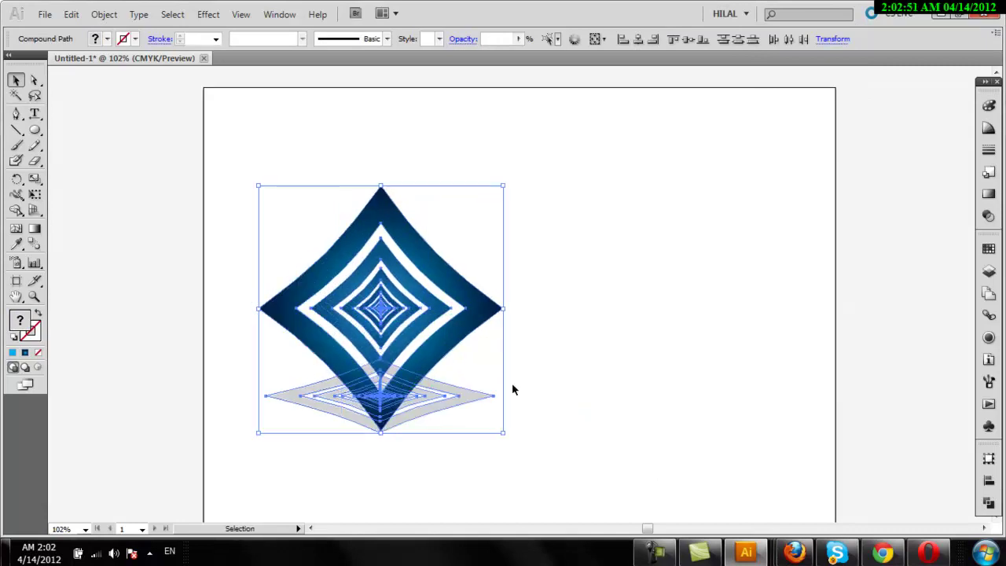
left_click(662, 366)
left_click(34, 113)
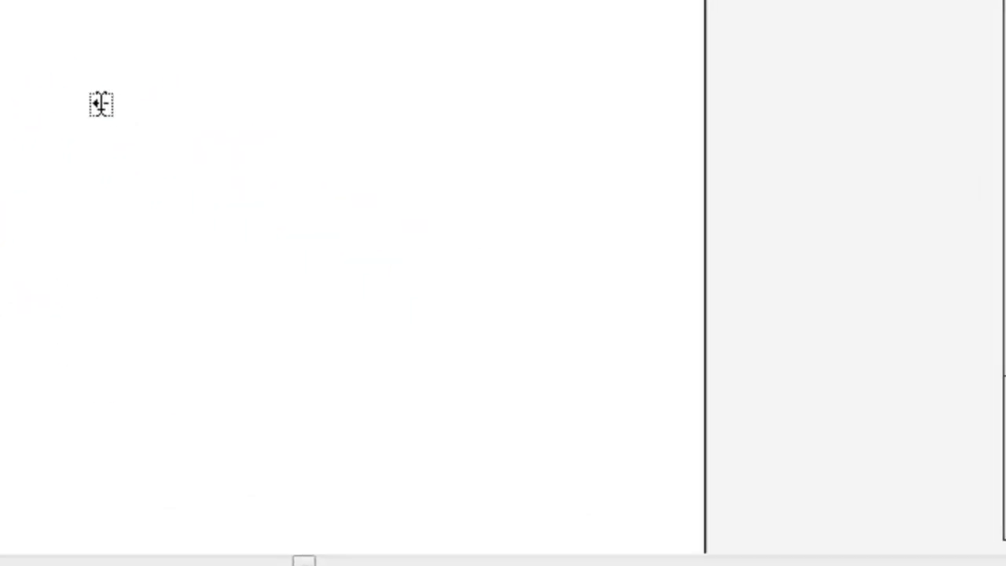
left_click(102, 101)
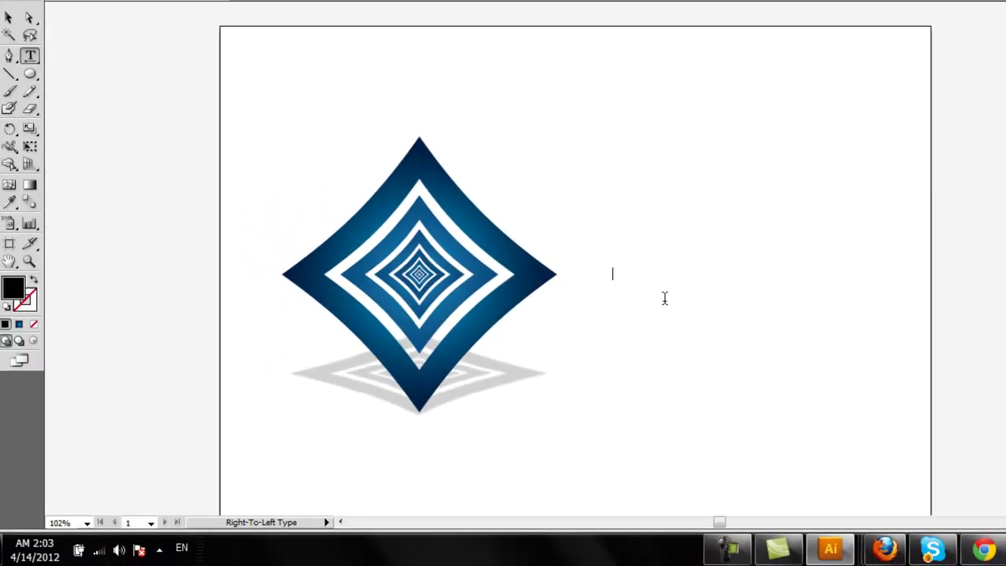
type("m")
Enter the text MYLOGO, enlarge it and line it up with the star's right point.
key("ctrl+a")
type("GO")
left_click(9, 17)
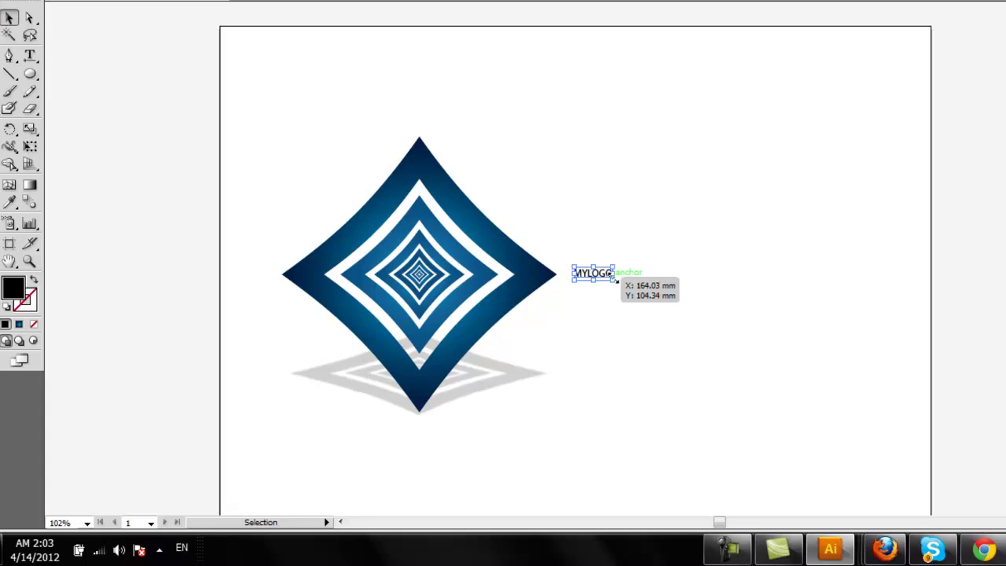
left_click_drag(615, 279, 836, 331)
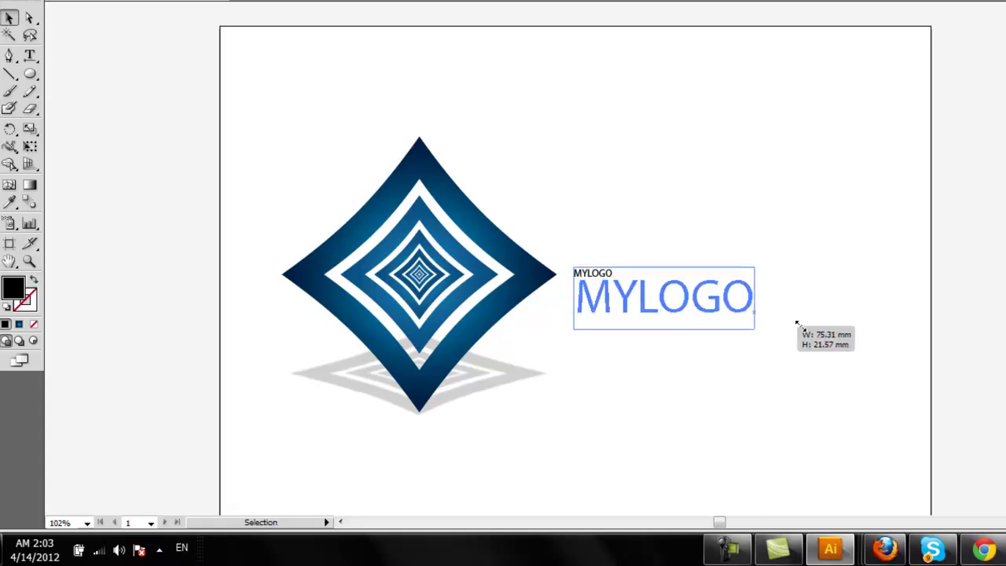
mouse_move(650, 320)
left_mouse_down()
mouse_move(639, 291)
mouse_move(650, 296)
left_mouse_up()
left_click(691, 376)
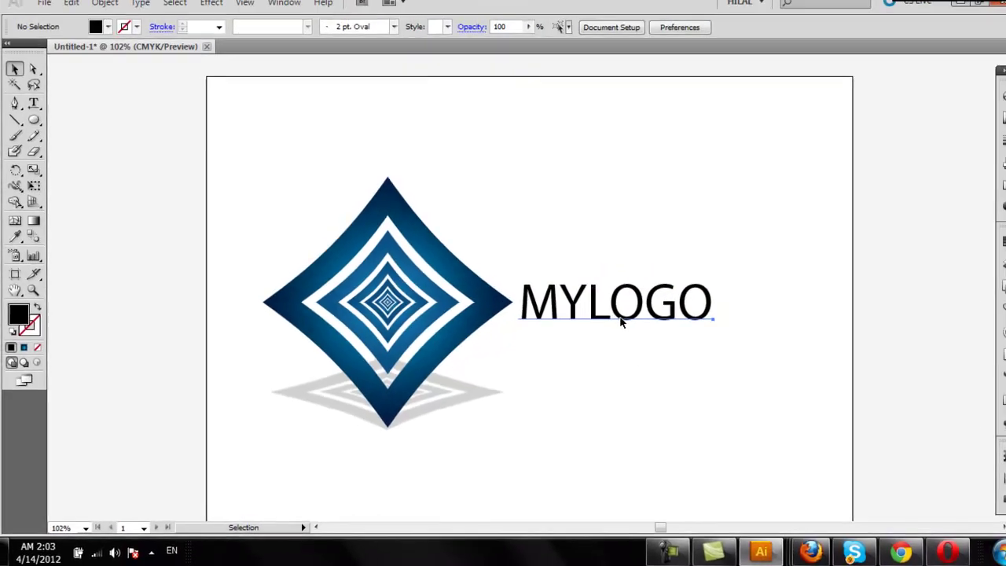
left_click(433, 38)
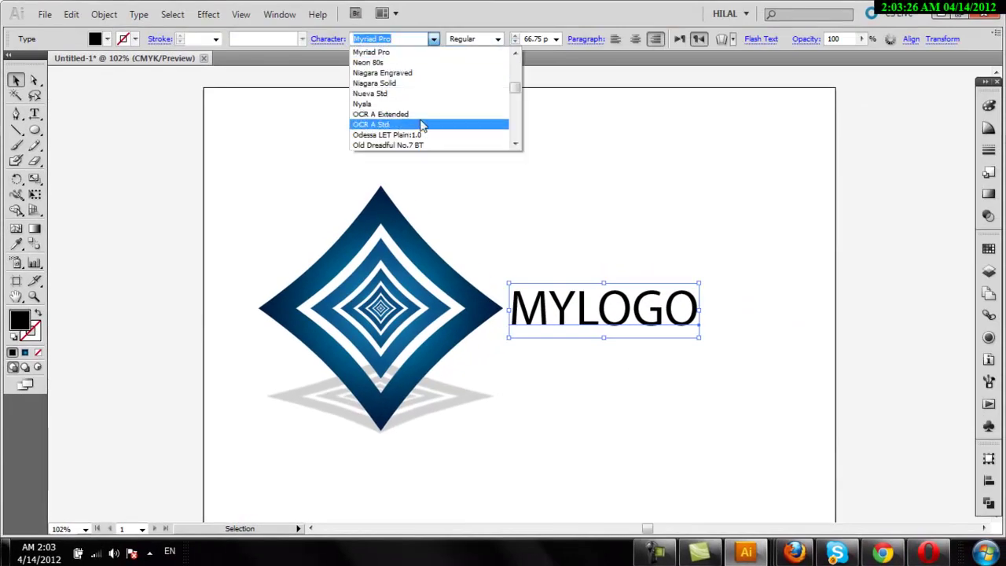
Set the MYLOGO text in Myriad Pro Bold Italic.
left_click(497, 41)
left_click(497, 39)
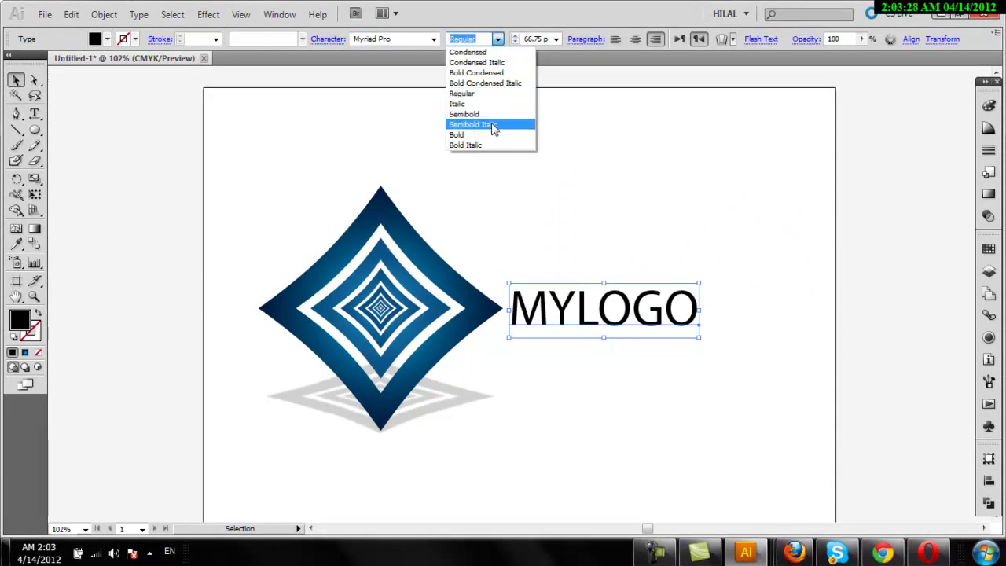
left_click(501, 147)
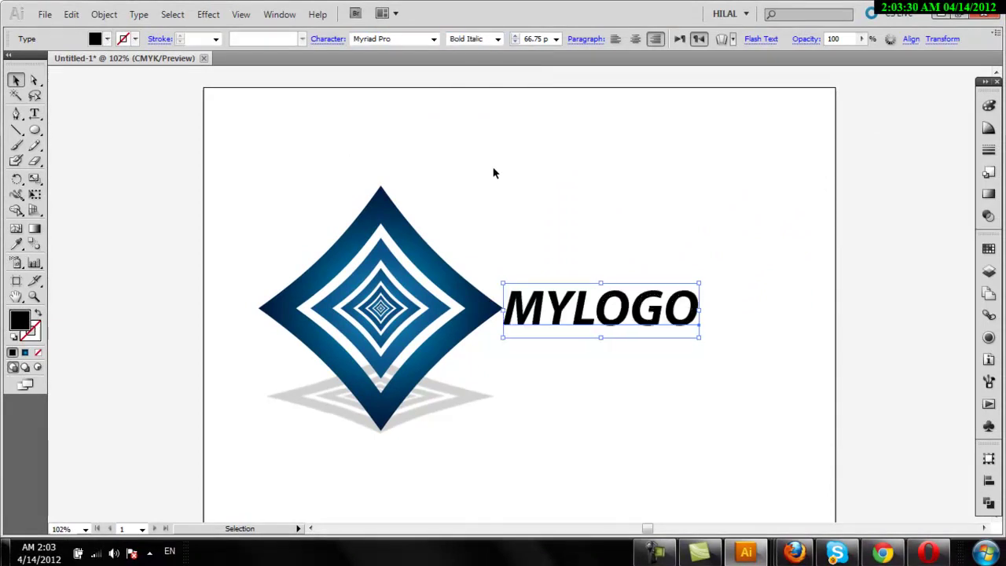
left_click(431, 39)
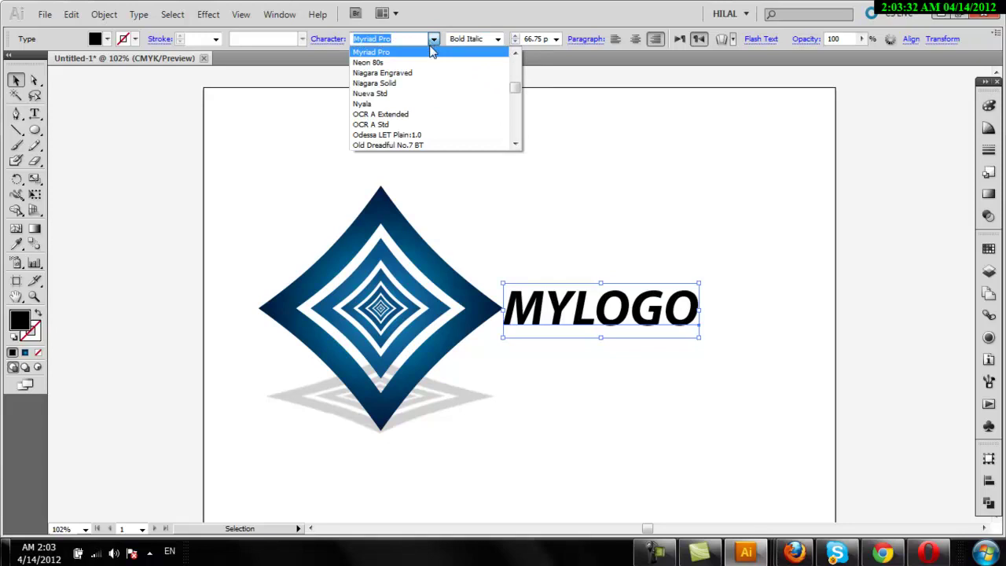
left_click(436, 126)
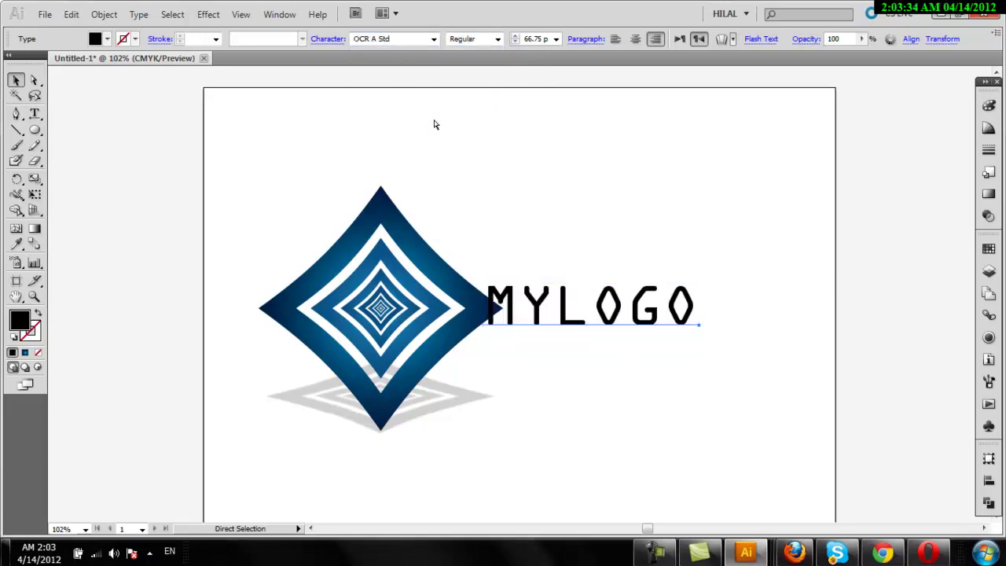
key("ctrl+z")
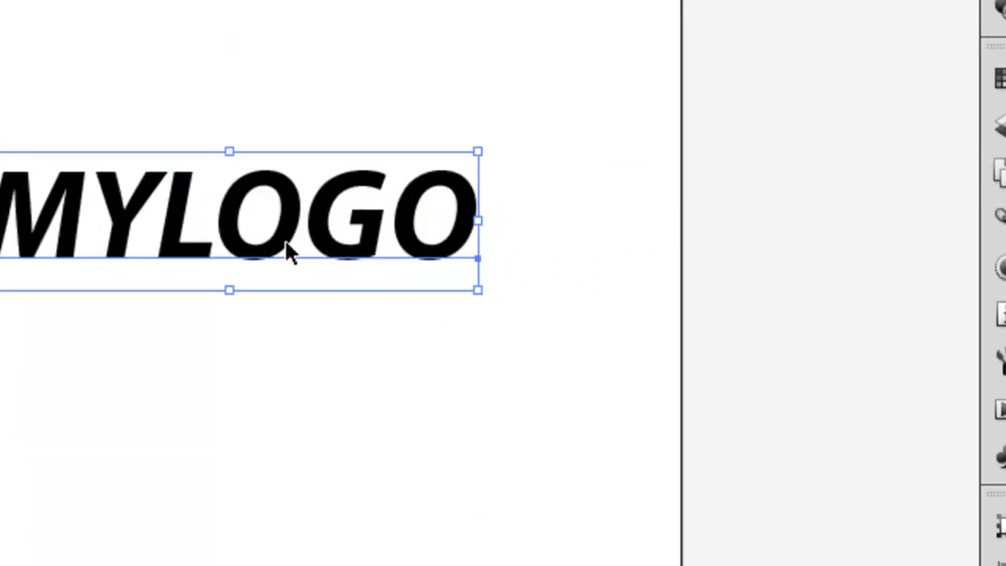
Reposition the MYLOGO text beside the diamond star.
left_click_drag(286, 244, 181, 338)
key("ctrl+shift+a")
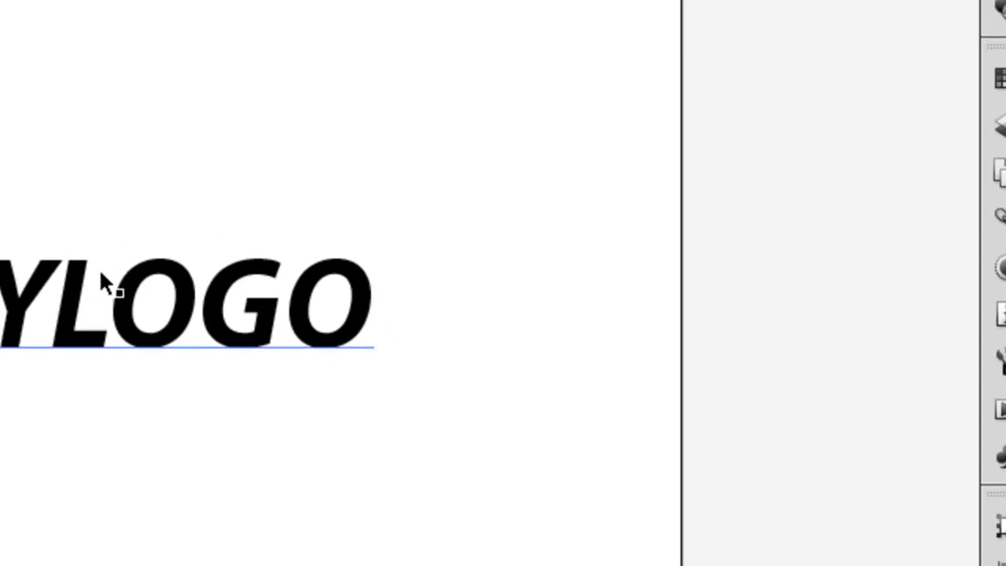
left_click_drag(103, 267, 185, 210)
left_click_drag(187, 212, 479, 104)
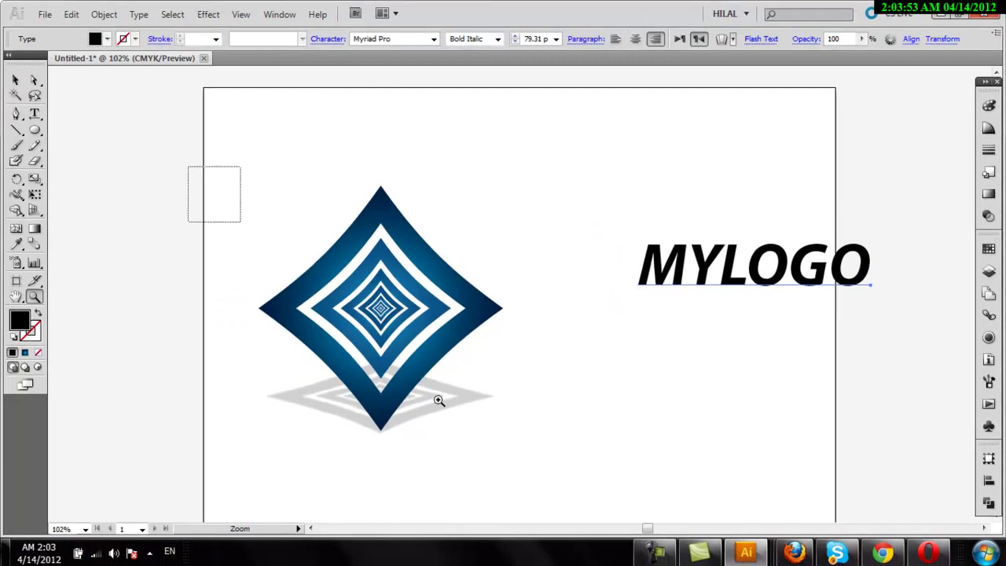
left_click(547, 480)
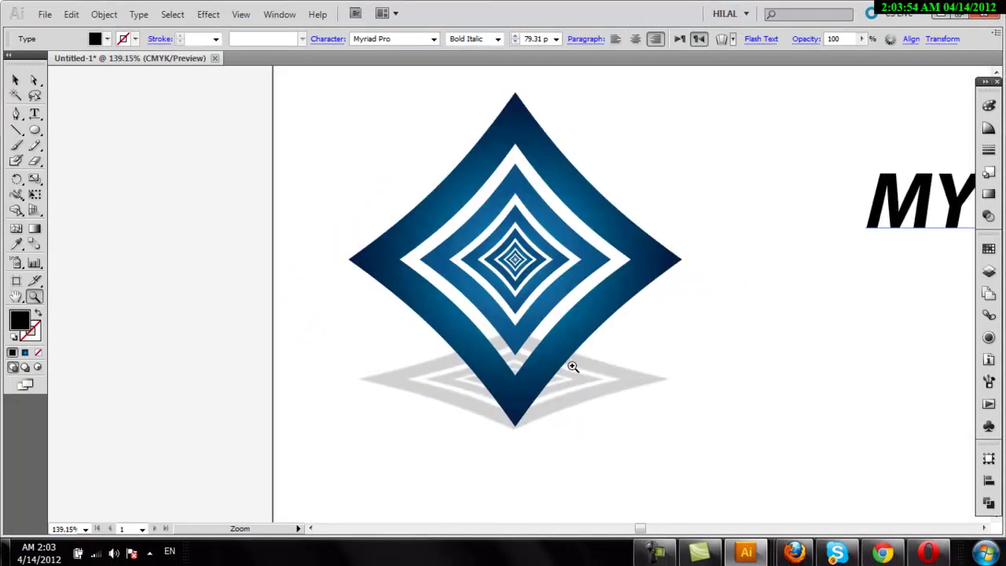
Move the diamond star and its reflection to the right.
left_click_drag(334, 370, 215, 352)
left_click(15, 79)
left_click(297, 361)
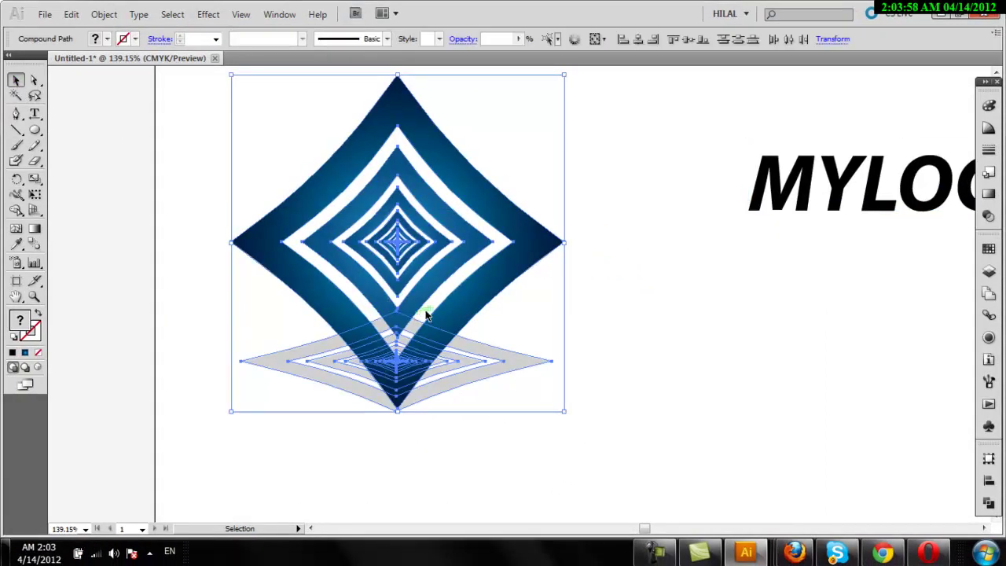
left_click_drag(547, 332, 550, 329)
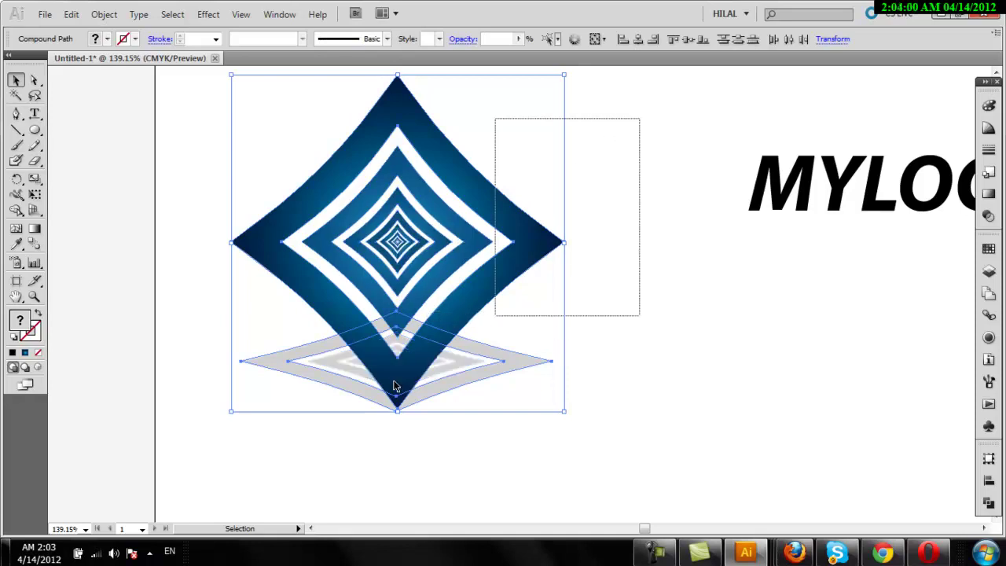
right_click(421, 338)
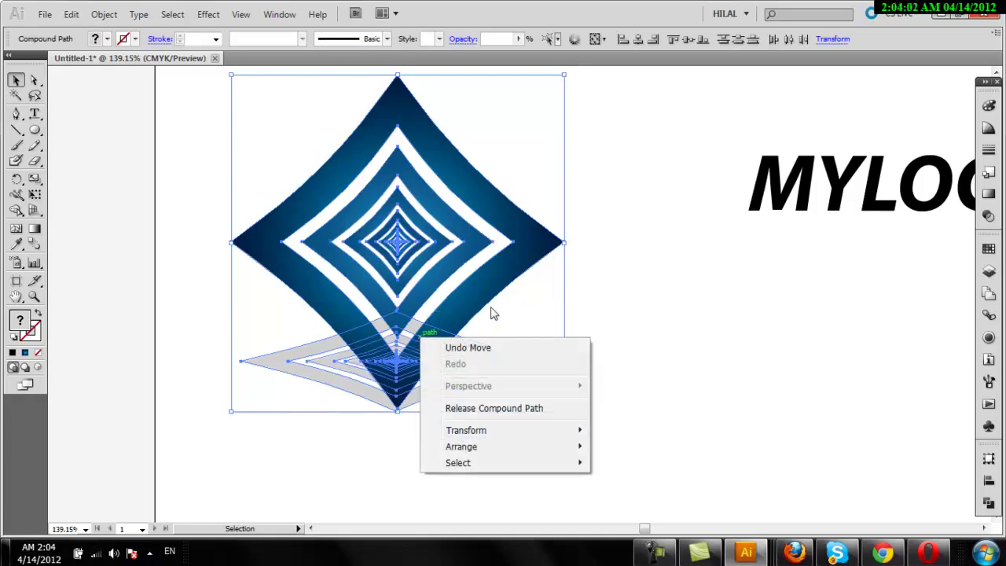
left_click_drag(490, 316, 734, 324)
mouse_move(797, 390)
left_mouse_down()
mouse_move(512, 382)
mouse_move(714, 377)
left_mouse_up()
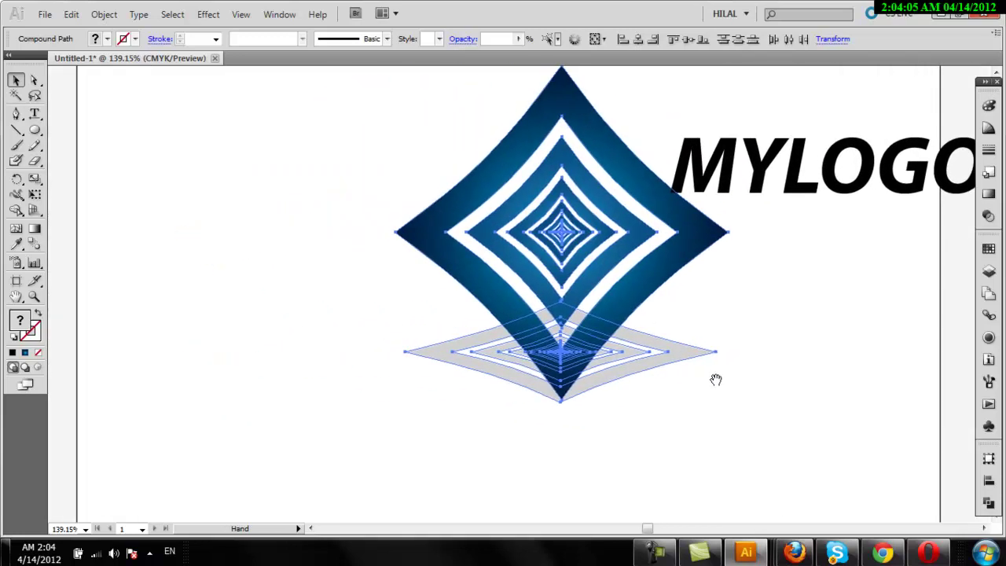
double_click(15, 297)
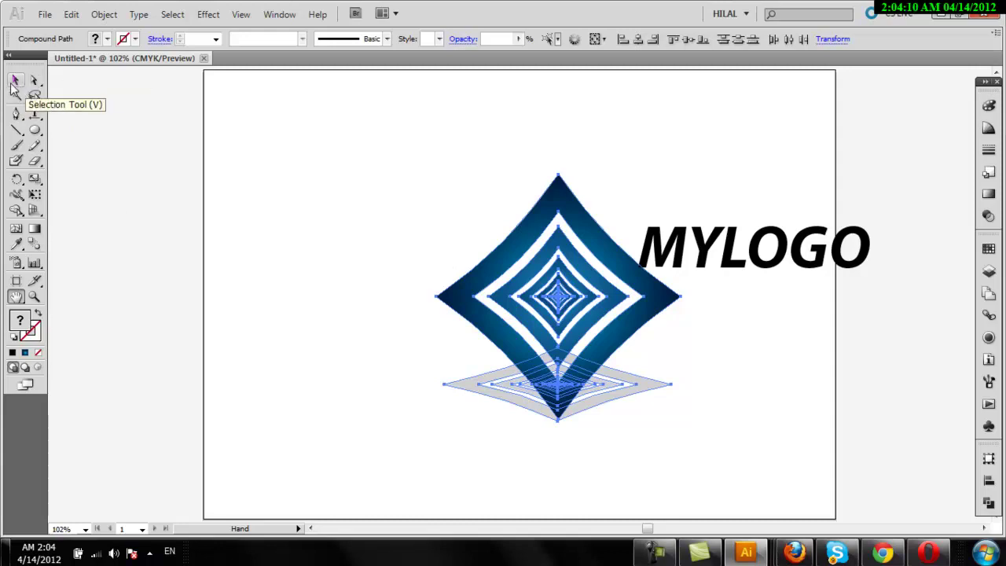
Settle the diamond into place and set MYLOGO snug against its right point.
left_click(15, 80)
left_click_drag(457, 263, 409, 248)
mouse_move(160, 124)
left_mouse_down()
mouse_move(108, 101)
mouse_move(225, 219)
left_mouse_up()
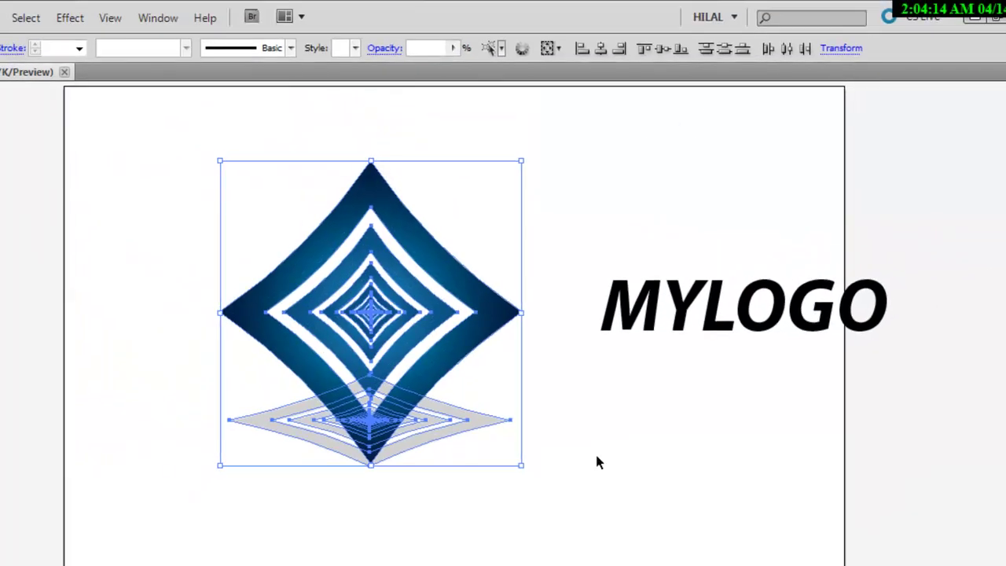
left_click_drag(450, 378, 456, 391)
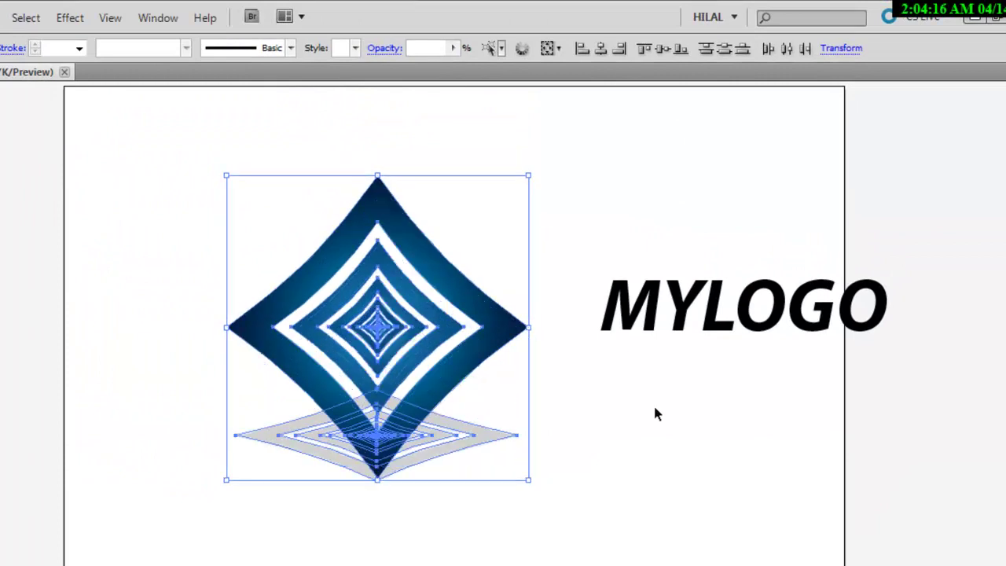
left_click(656, 411)
mouse_move(645, 329)
left_mouse_down()
mouse_move(566, 362)
mouse_move(573, 347)
left_mouse_up()
left_click(597, 460)
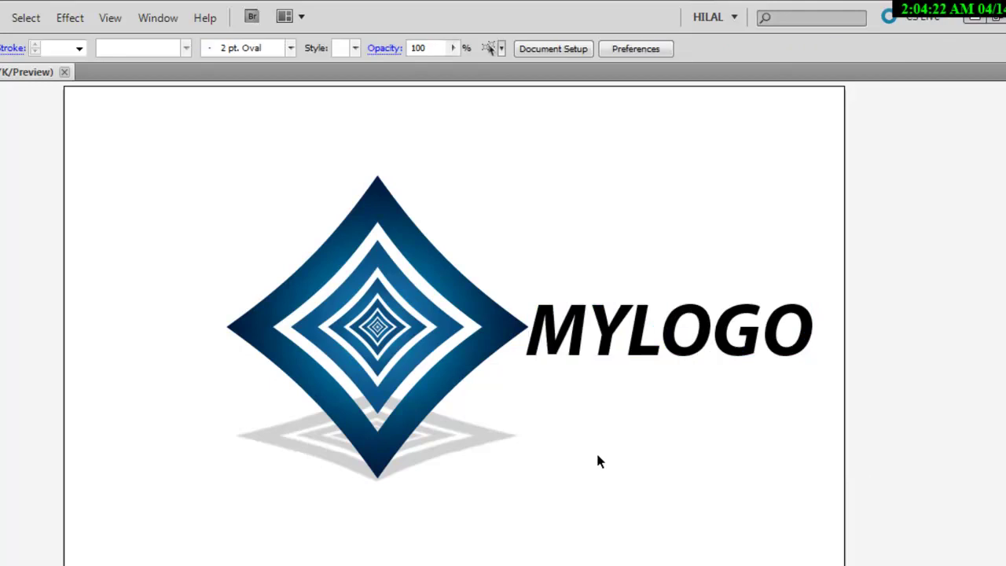
Colour the letters MY bright blue from the Fill swatches.
key("t")
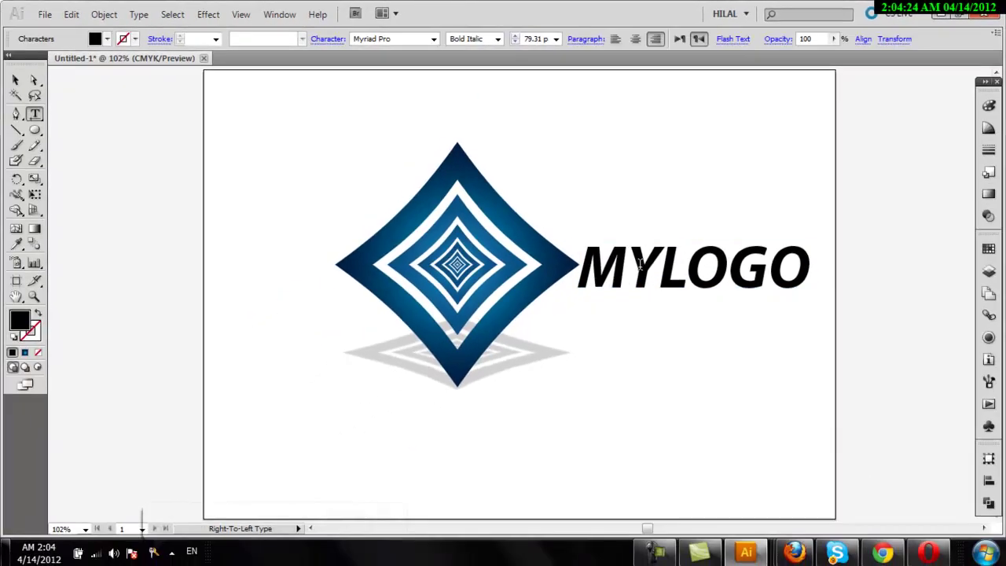
left_click_drag(641, 265, 587, 267)
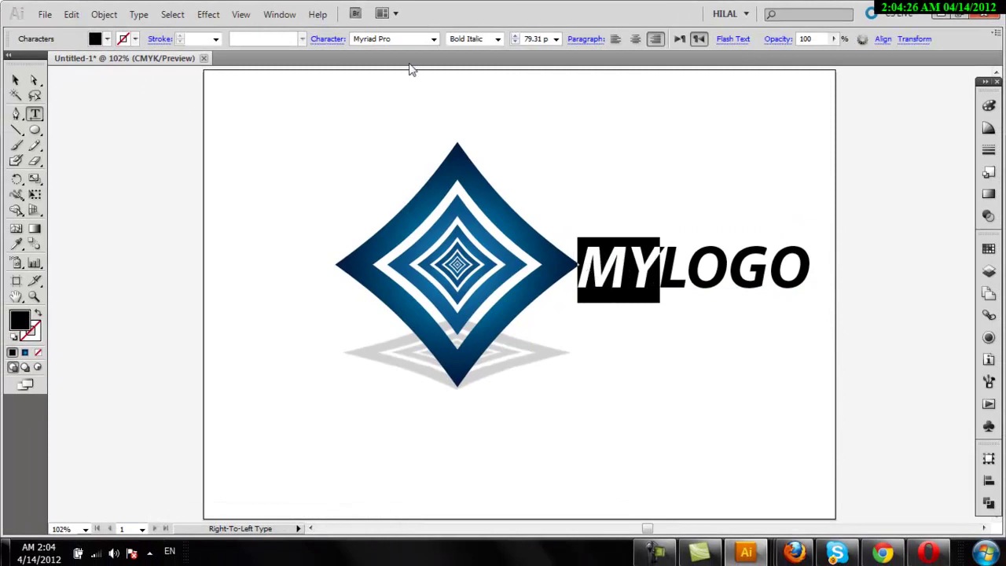
left_click(95, 40)
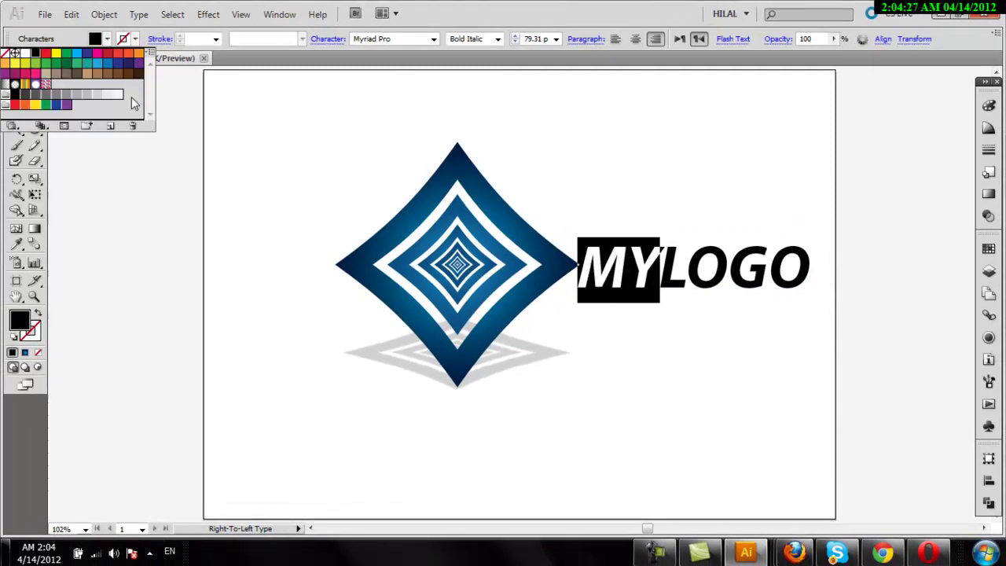
left_click(109, 64)
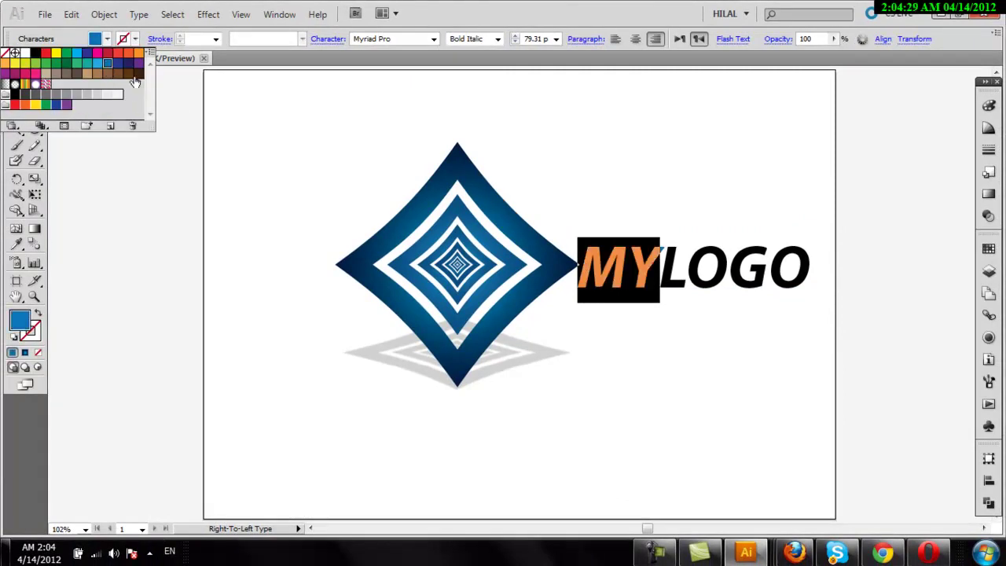
left_click(748, 284)
Highlight the letters LOGO and give them a blue fill in the Color panel.
left_click(715, 274)
left_click_drag(662, 267, 769, 271)
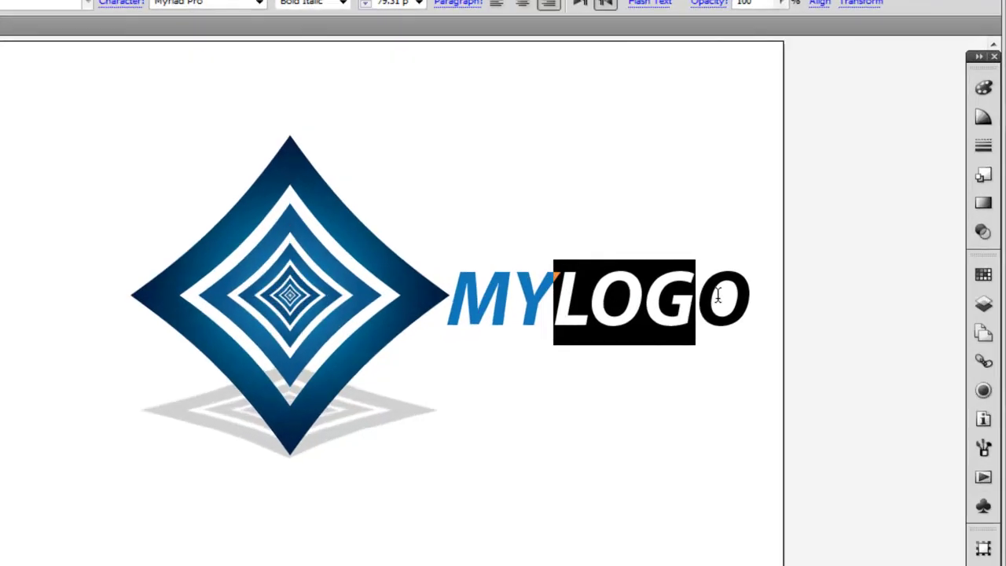
left_click_drag(718, 294, 751, 297)
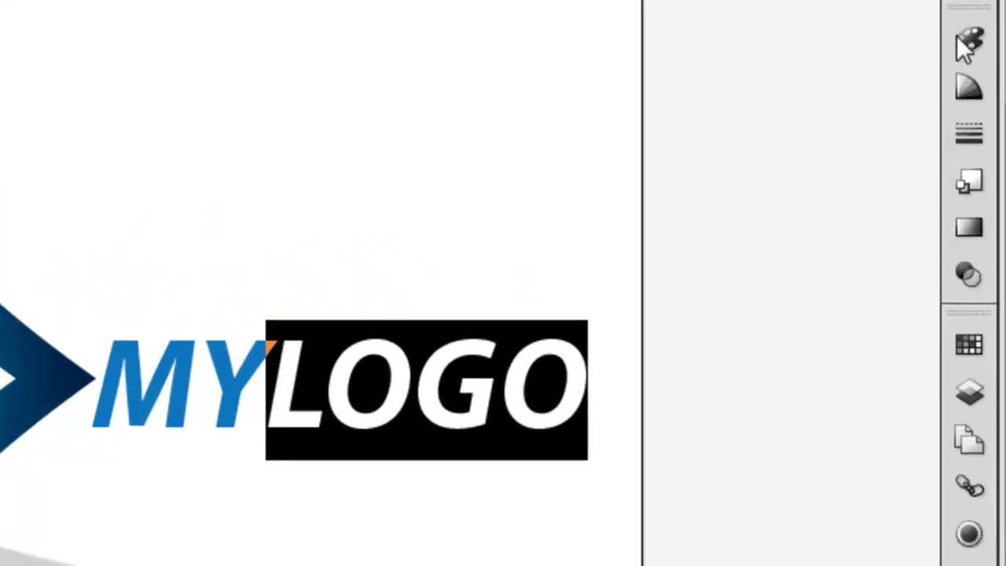
left_click(968, 38)
left_click(785, 178)
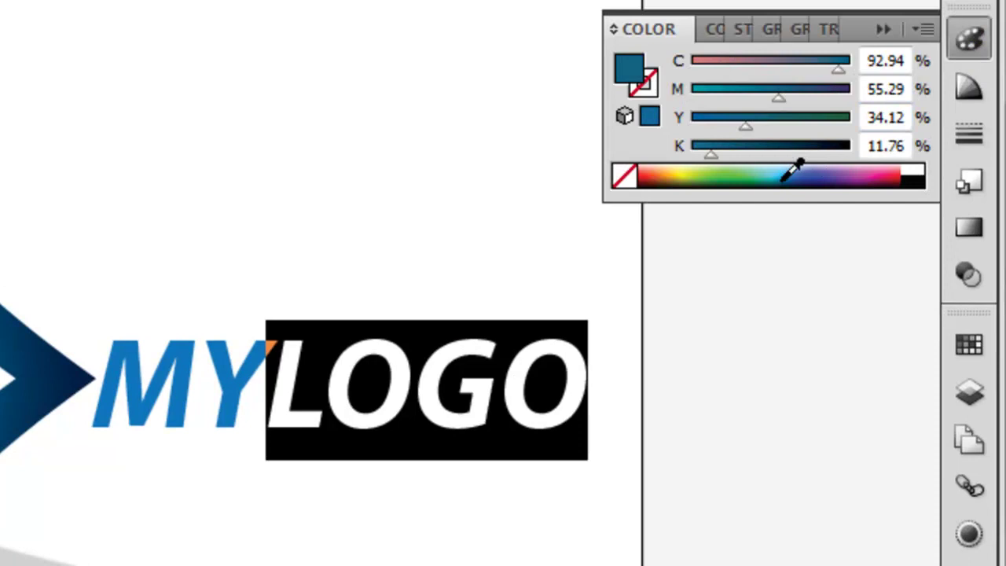
left_click(759, 146)
left_click(776, 174)
left_click(779, 173)
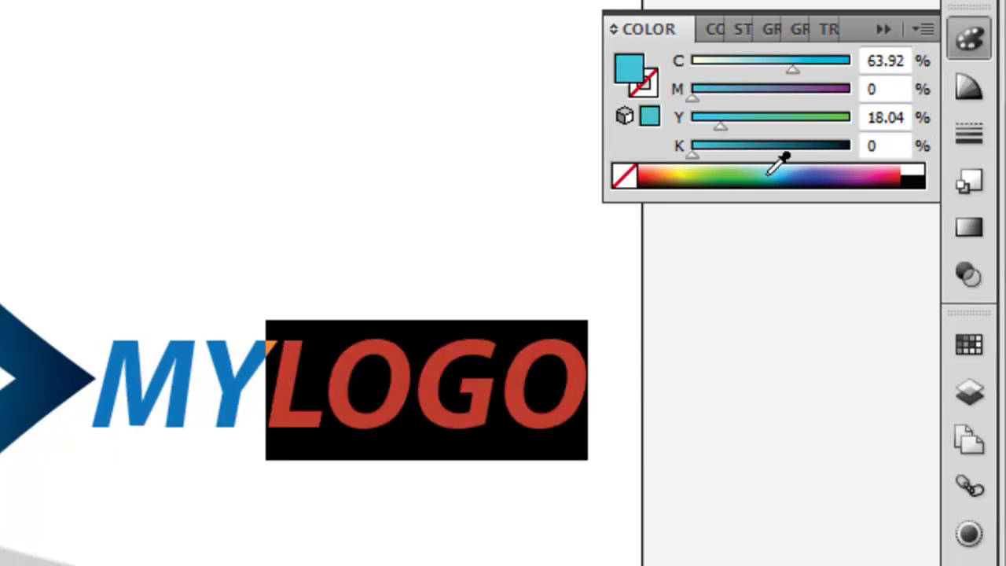
Darken the LOGO fill to a navy blue and deselect the text.
left_click_drag(753, 145, 770, 146)
left_click(779, 171)
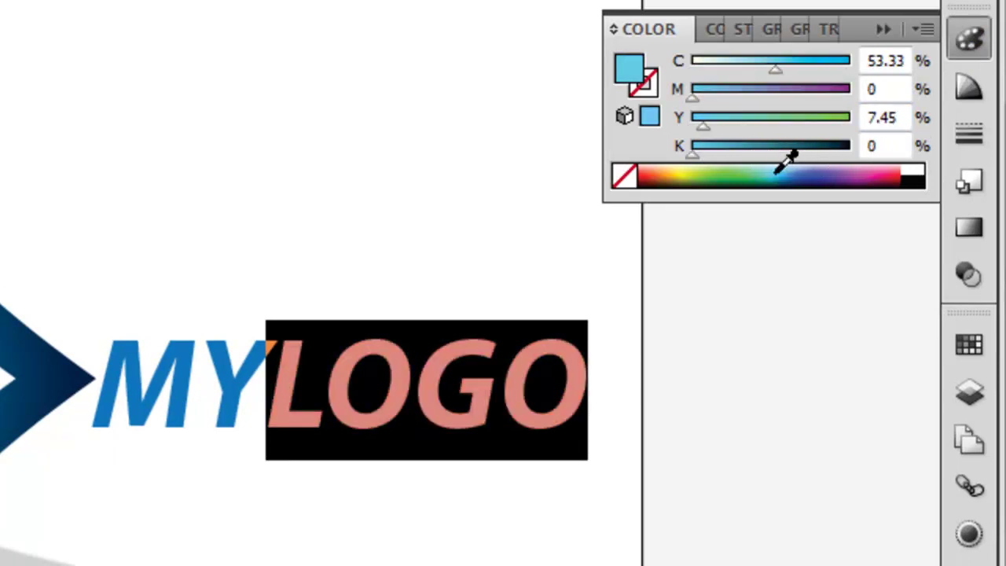
left_click(778, 181)
left_click_drag(779, 181, 789, 179)
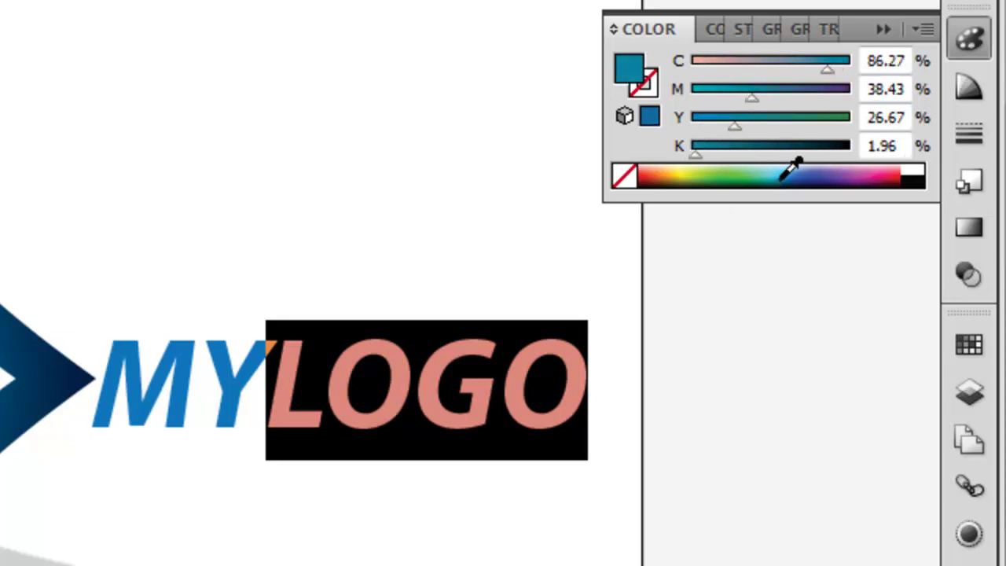
left_click_drag(729, 146, 743, 146)
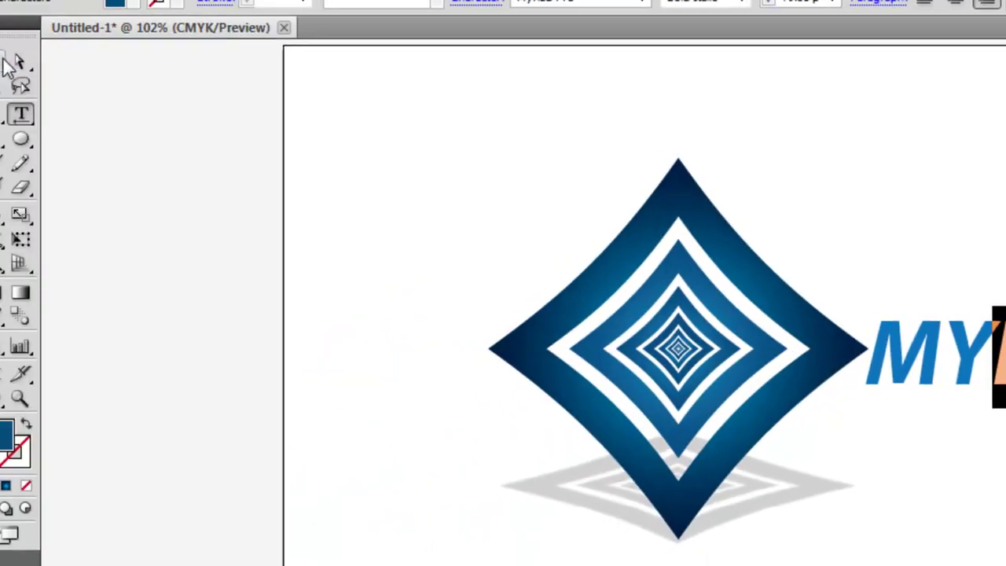
left_click(19, 61)
key("Return")
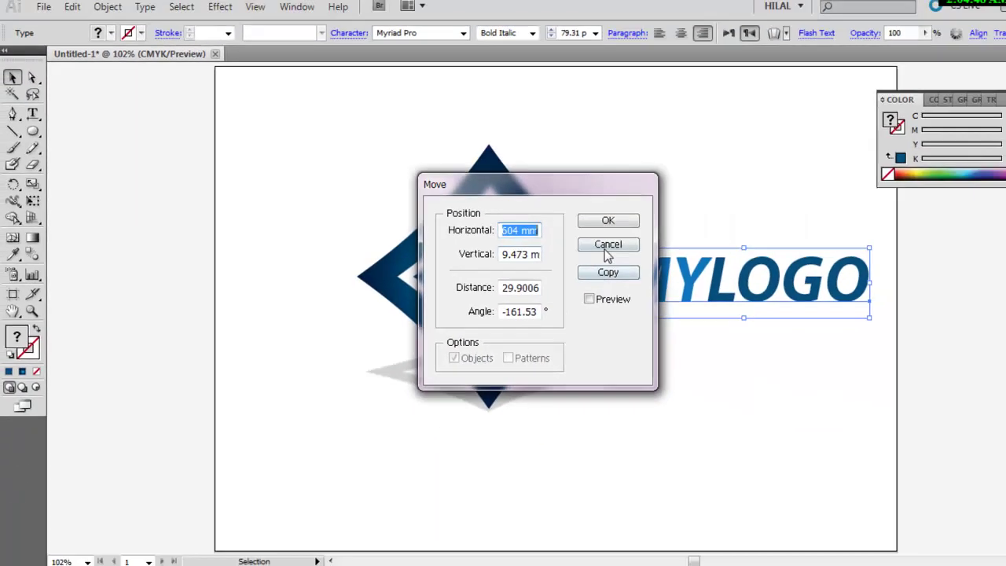
left_click(572, 234)
left_click(671, 190)
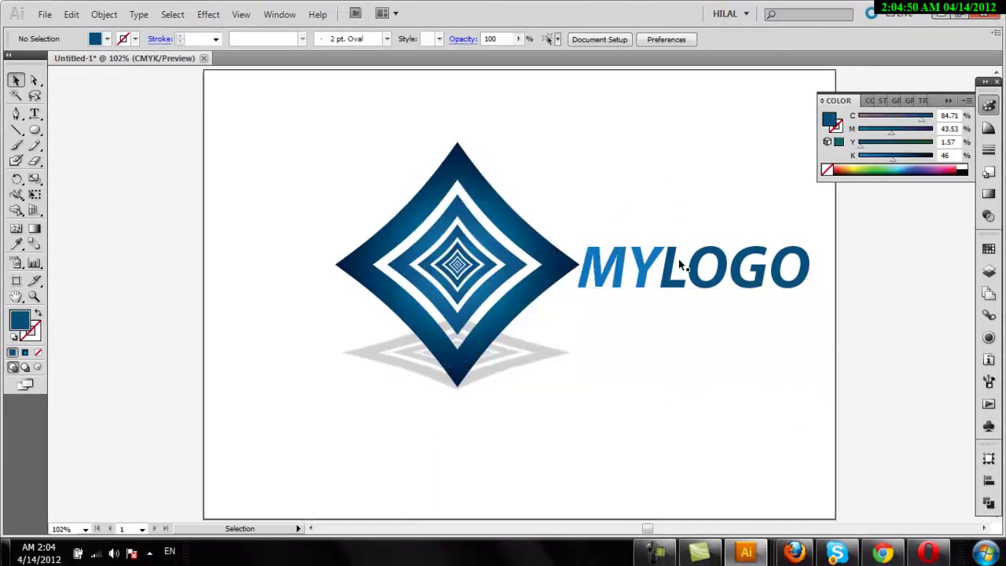
Select the whole logo, shrink it slightly and shift it down and right.
mouse_move(279, 142)
left_mouse_down()
mouse_move(838, 388)
mouse_move(602, 314)
left_mouse_up()
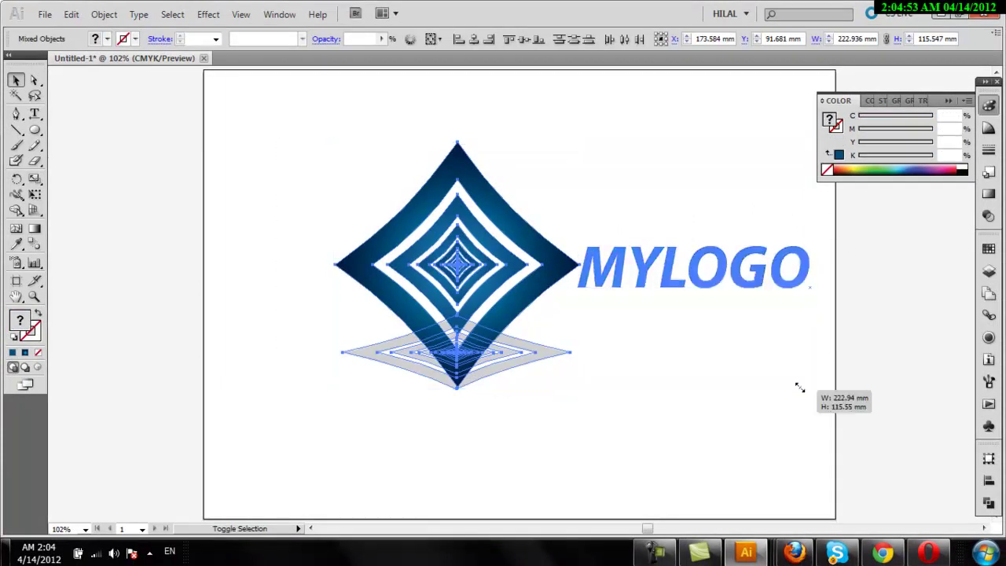
left_click_drag(628, 378, 628, 376)
left_click(634, 393)
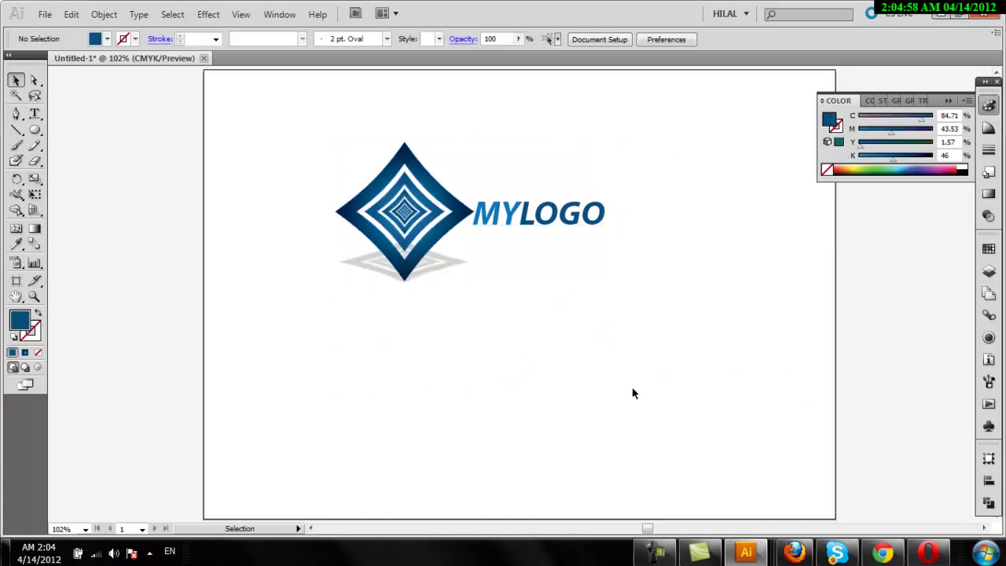
left_click(416, 264)
left_click_drag(459, 227, 501, 282)
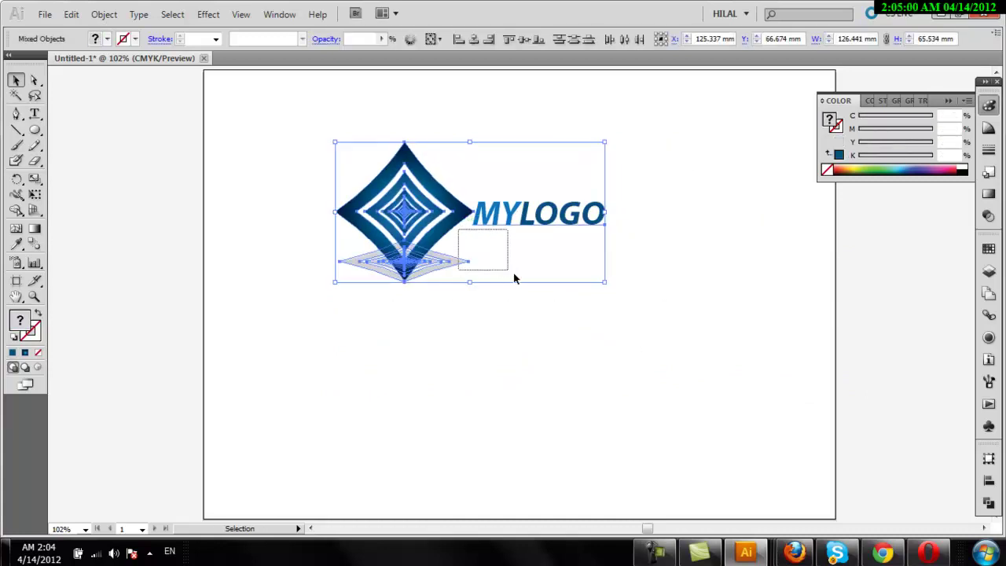
left_click_drag(672, 136, 361, 325)
left_click_drag(450, 238, 523, 292)
left_click(671, 429)
Enlarge the logo from its corner and move it up and right.
left_click_drag(774, 187, 425, 377)
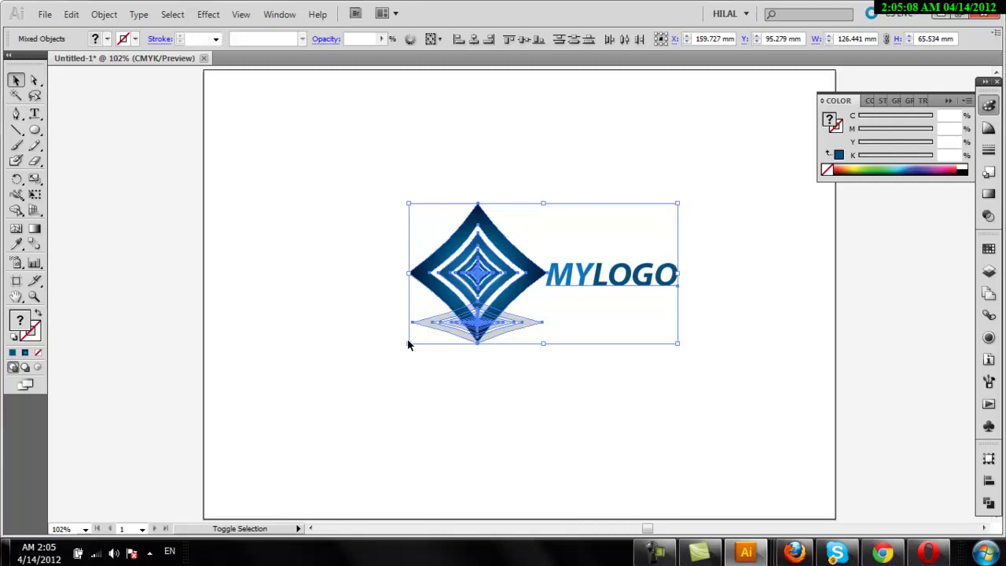
left_click_drag(408, 344, 245, 452)
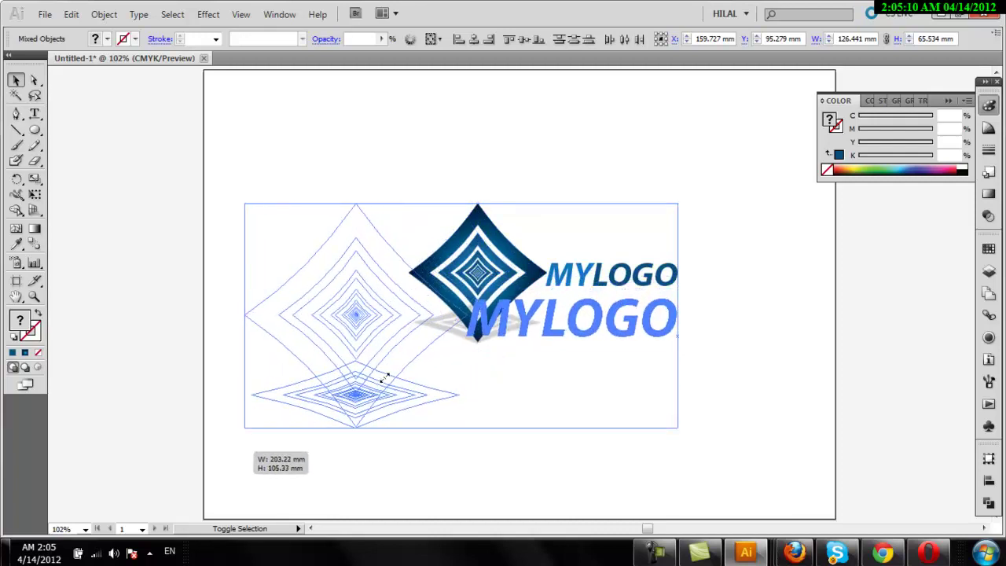
left_click_drag(401, 369, 501, 321)
left_click_drag(336, 378, 248, 425)
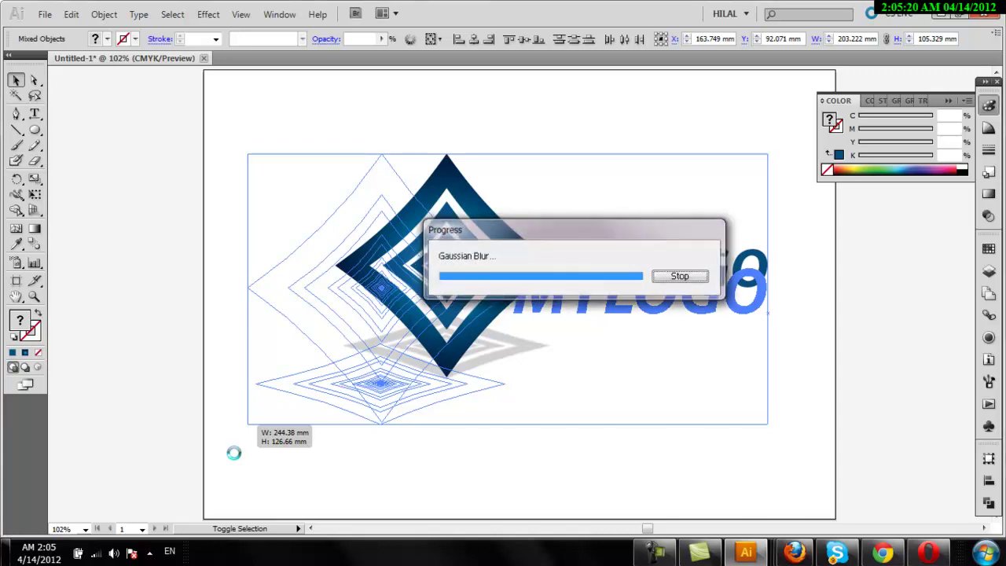
left_click(342, 498)
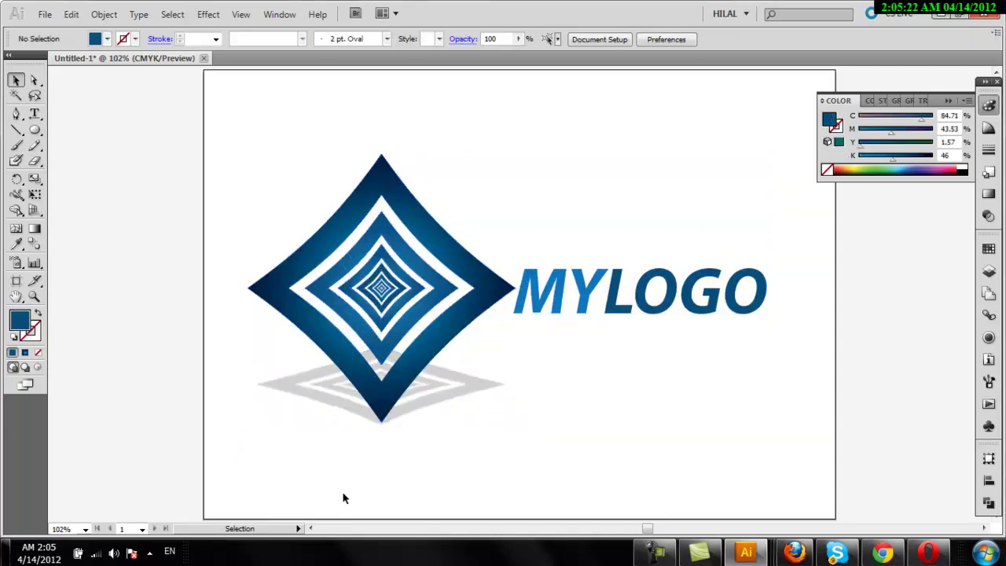
Shrink the complete logo to about 173 × 90 mm and centre it on the artboard.
key("ctrl+a")
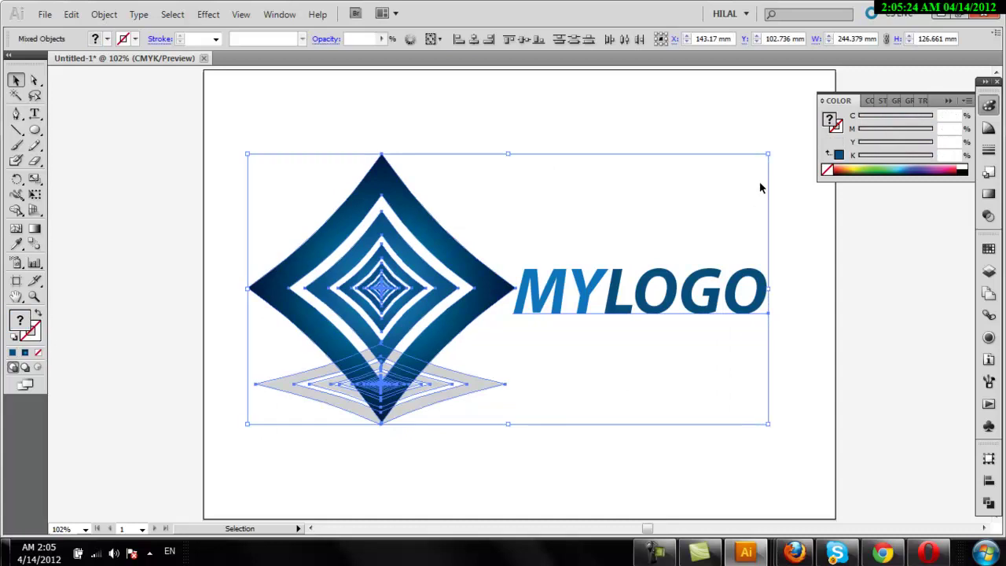
left_click_drag(768, 153, 616, 234)
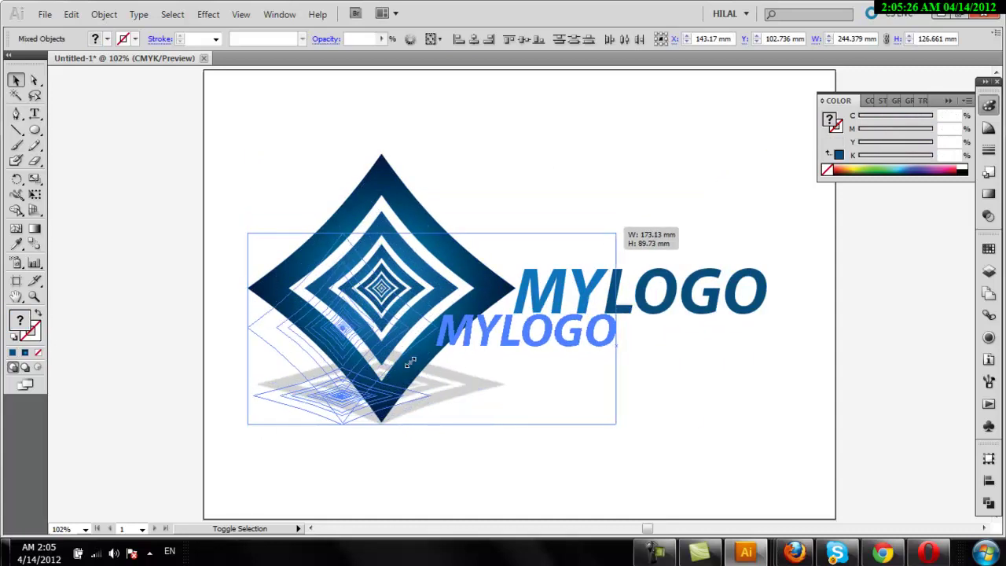
mouse_move(405, 355)
left_mouse_down()
mouse_move(476, 287)
mouse_move(504, 290)
left_mouse_up()
left_click(278, 202)
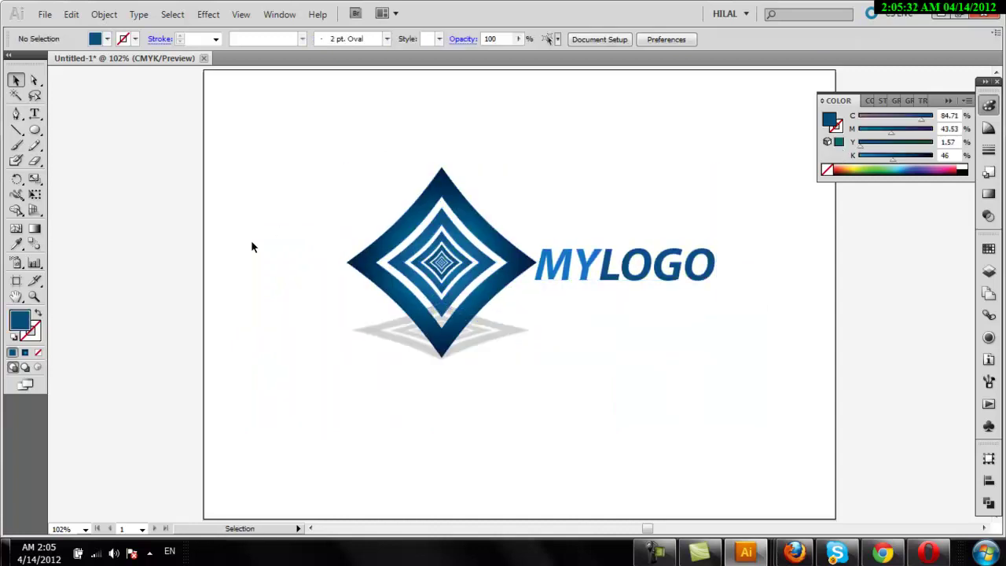
Draw a 297 × 210 mm rectangle over the artboard and fill it with the Fade to Black gradient.
left_click_drag(34, 130, 75, 132)
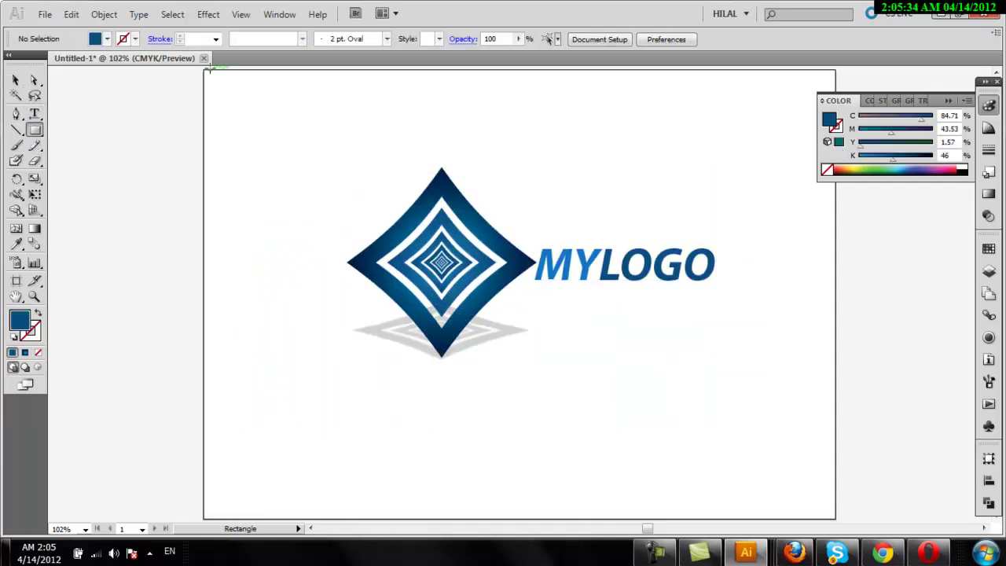
left_click_drag(203, 70, 836, 519)
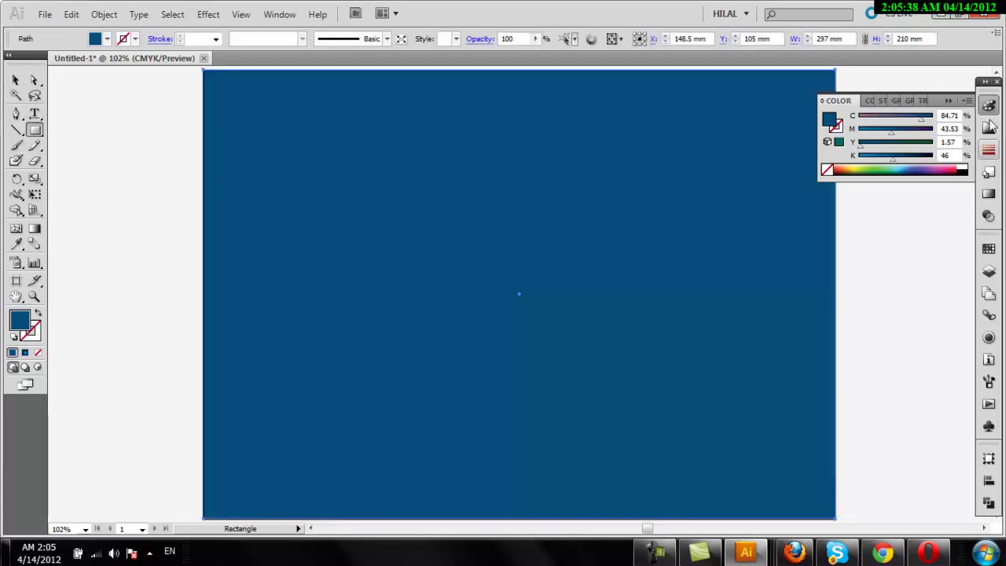
left_click(991, 109)
left_click(989, 193)
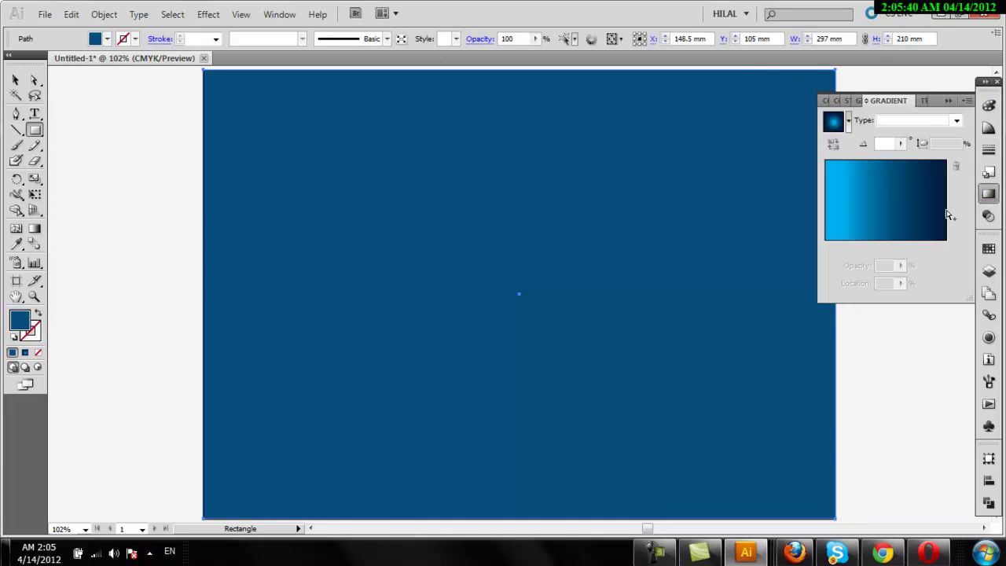
left_click(924, 206)
left_click(850, 124)
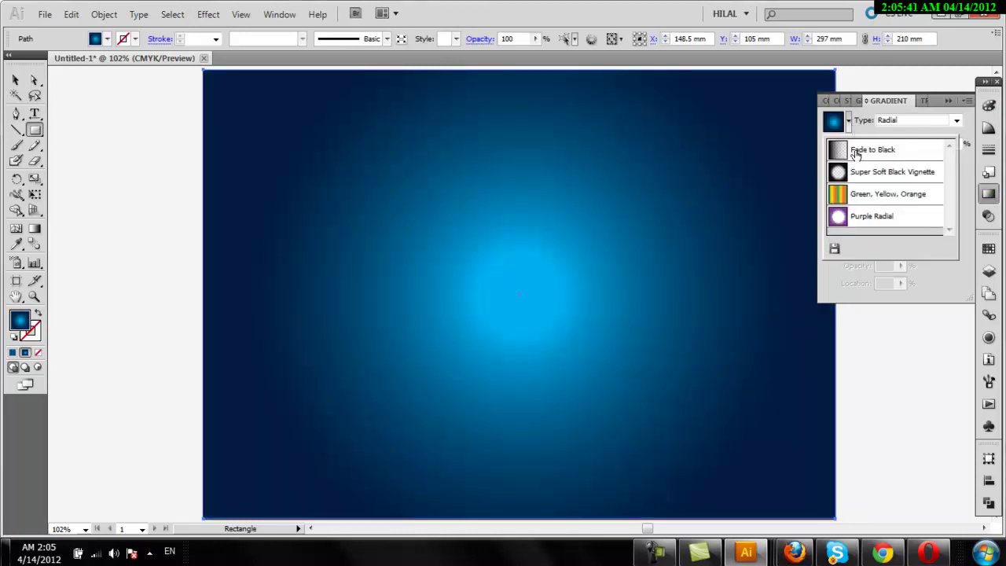
left_click(855, 150)
Set the gradient stops to fully opaque white and light grey K30.
left_click(948, 248)
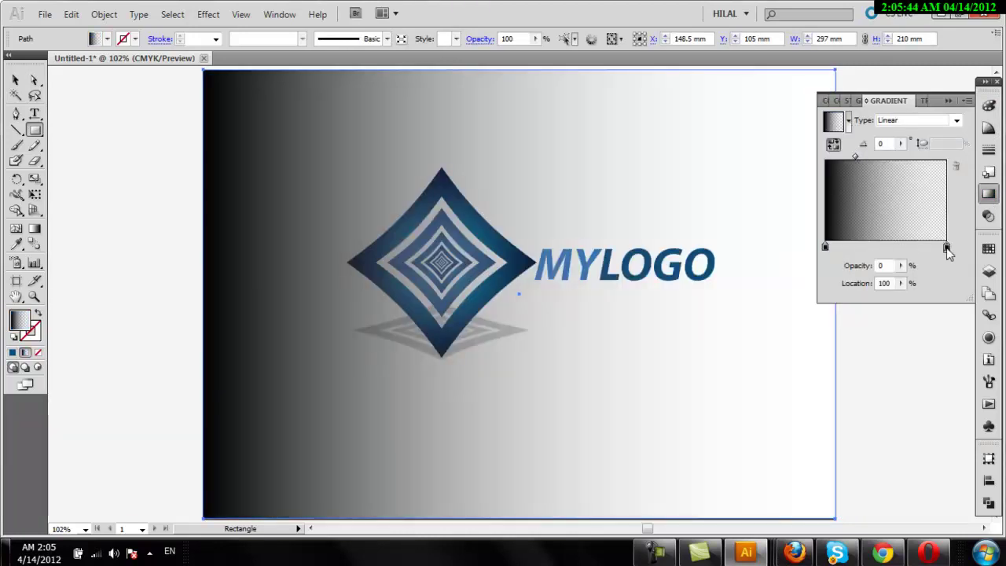
left_click(900, 266)
left_click_drag(924, 287, 921, 258)
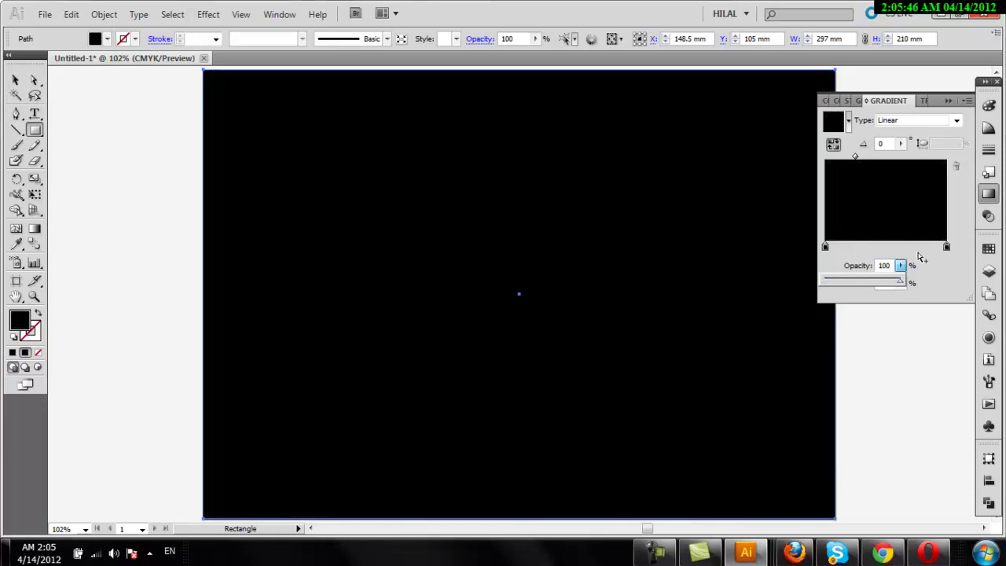
double_click(826, 249)
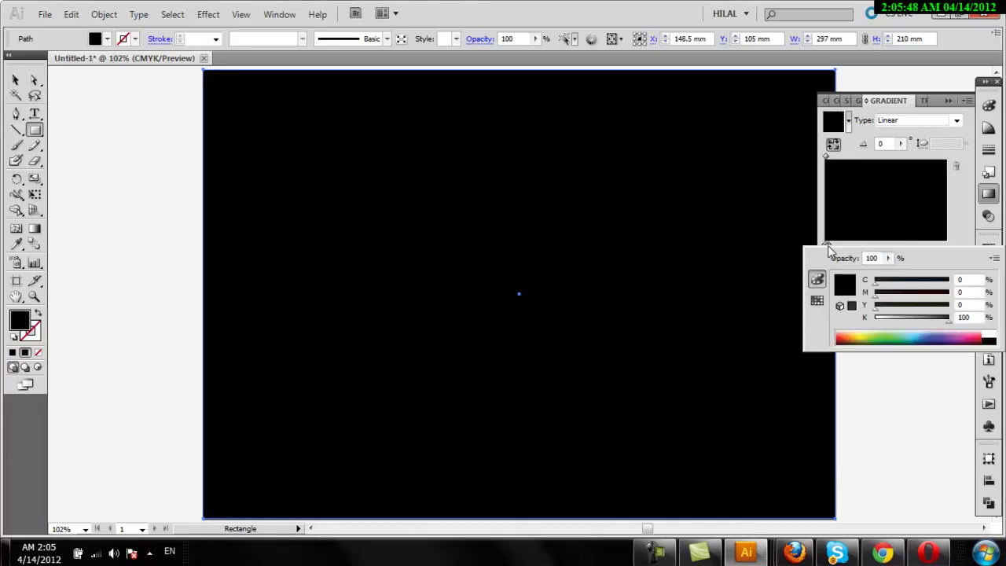
left_click_drag(907, 322, 865, 322)
left_click(827, 249)
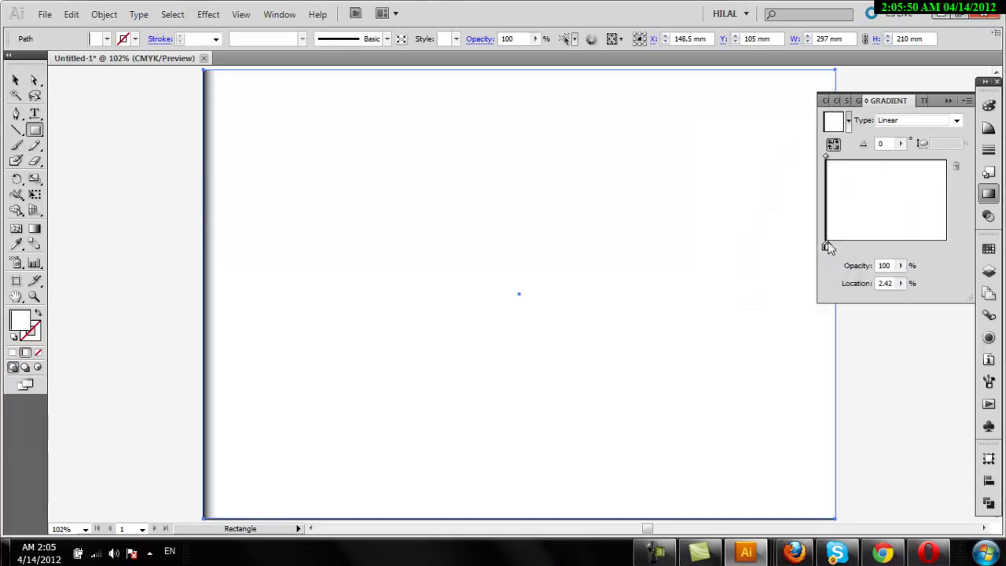
left_click_drag(827, 250, 947, 247)
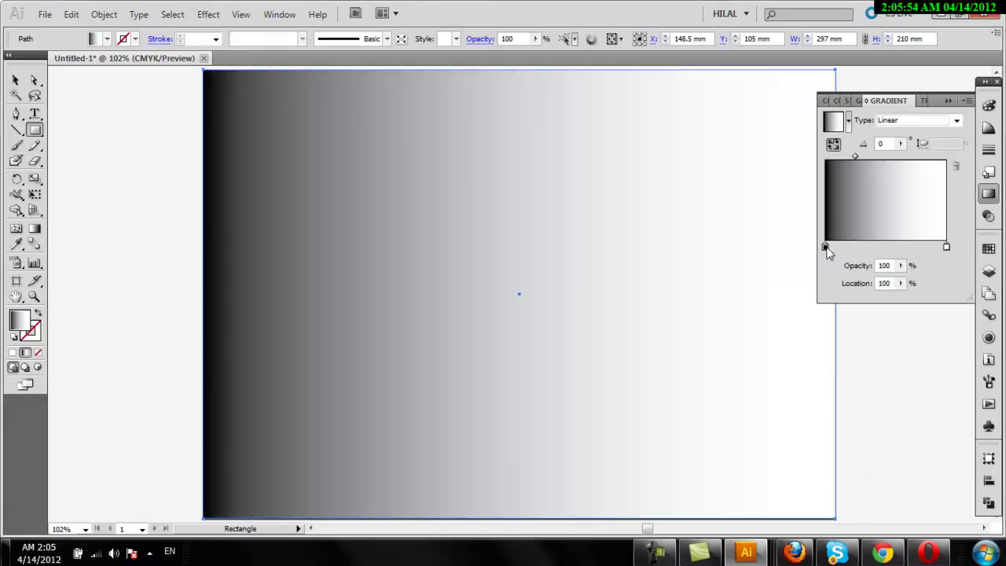
double_click(826, 249)
left_click_drag(925, 329, 893, 329)
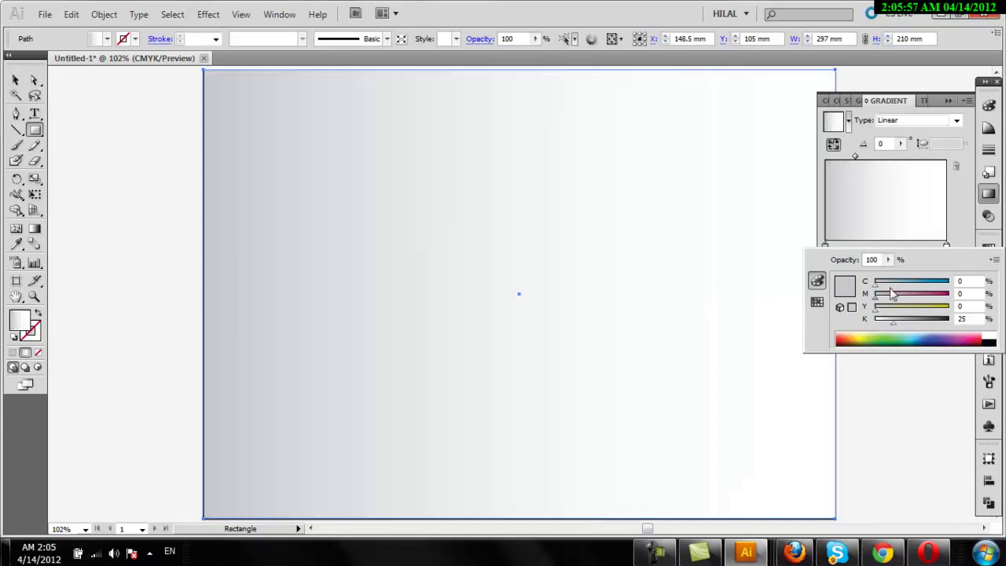
Make the gradient radial and reverse it so the centre is white.
left_click(911, 123)
left_click(911, 122)
left_click(914, 142)
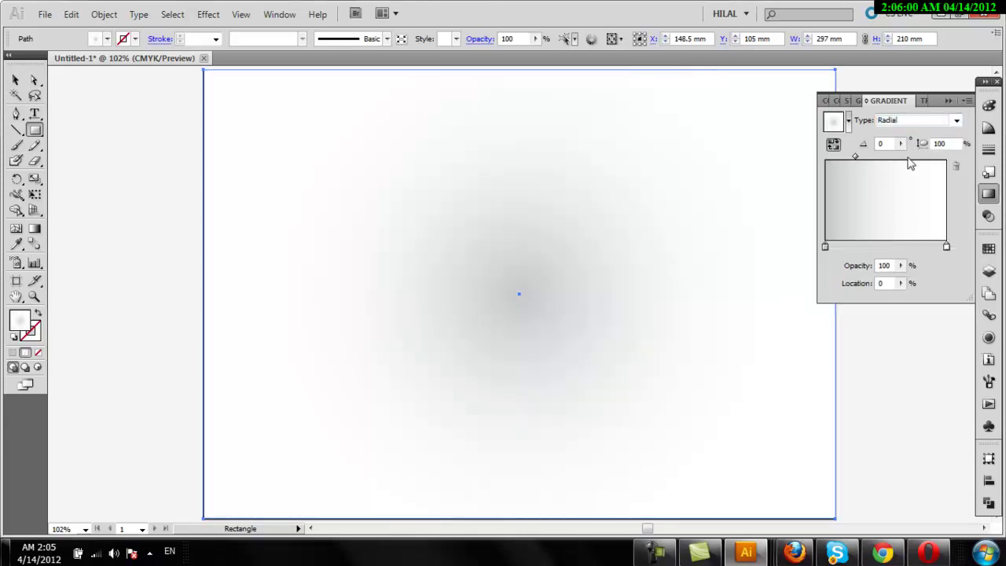
left_click(832, 145)
Send the gradient rectangle to the back and widen its white centre to about 46%.
right_click(706, 224)
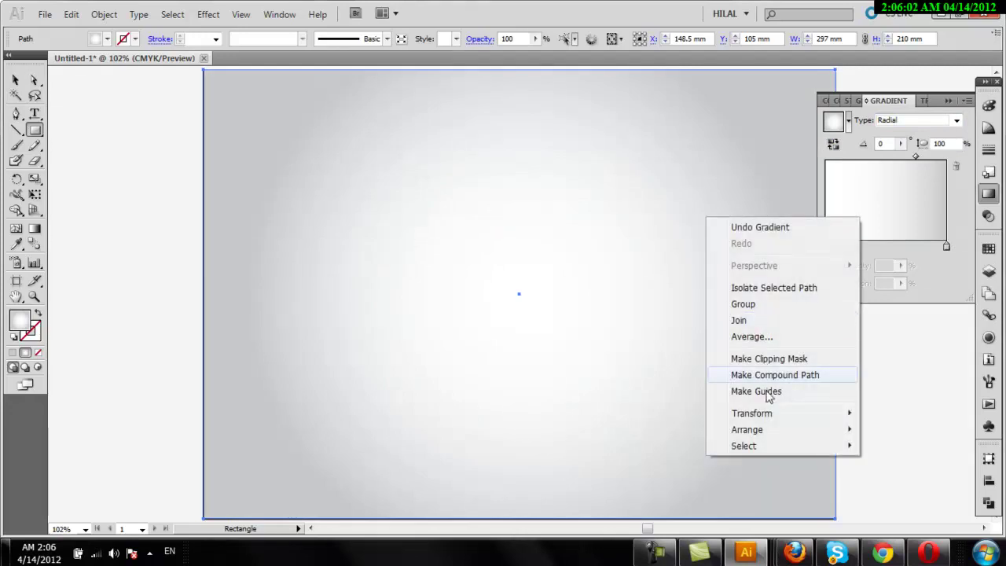
left_click(666, 478)
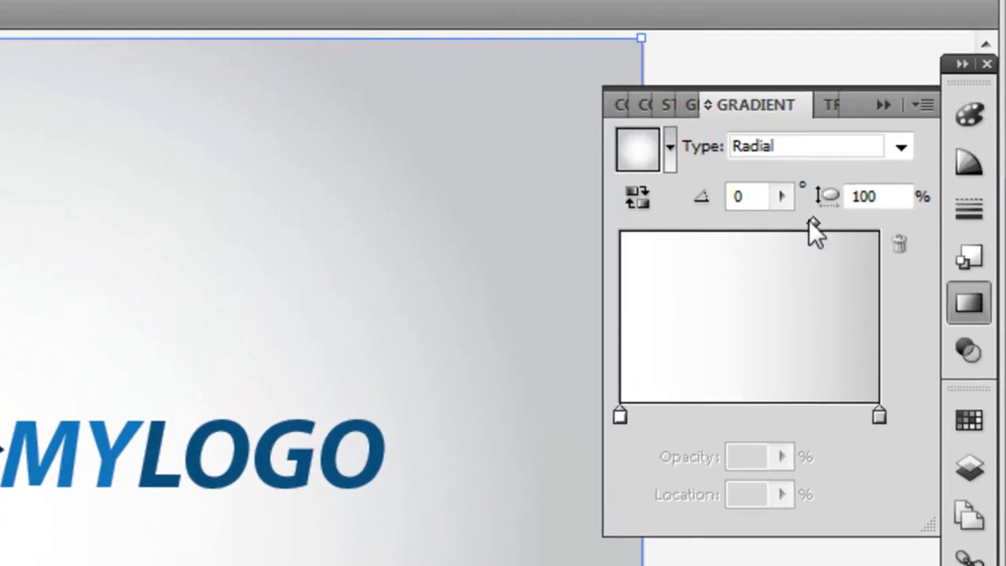
mouse_move(810, 221)
left_mouse_down()
mouse_move(844, 221)
mouse_move(773, 223)
left_mouse_up()
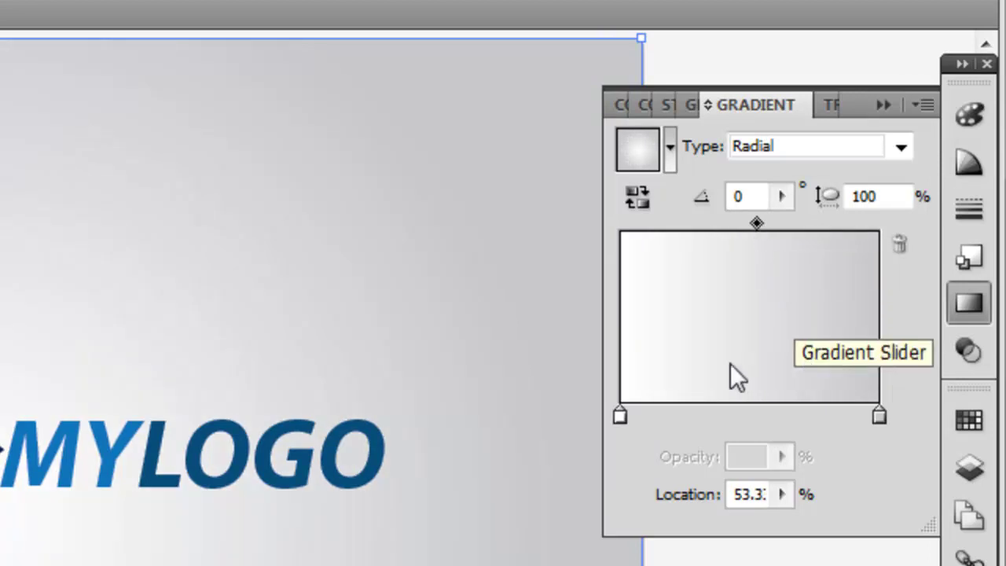
left_click_drag(621, 417, 739, 412)
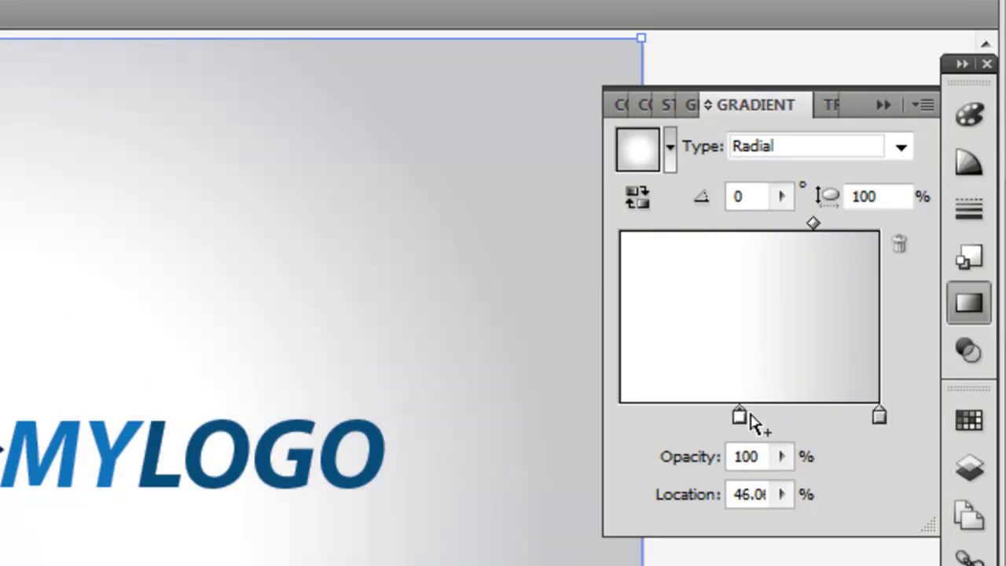
key("ctrl+shift+a")
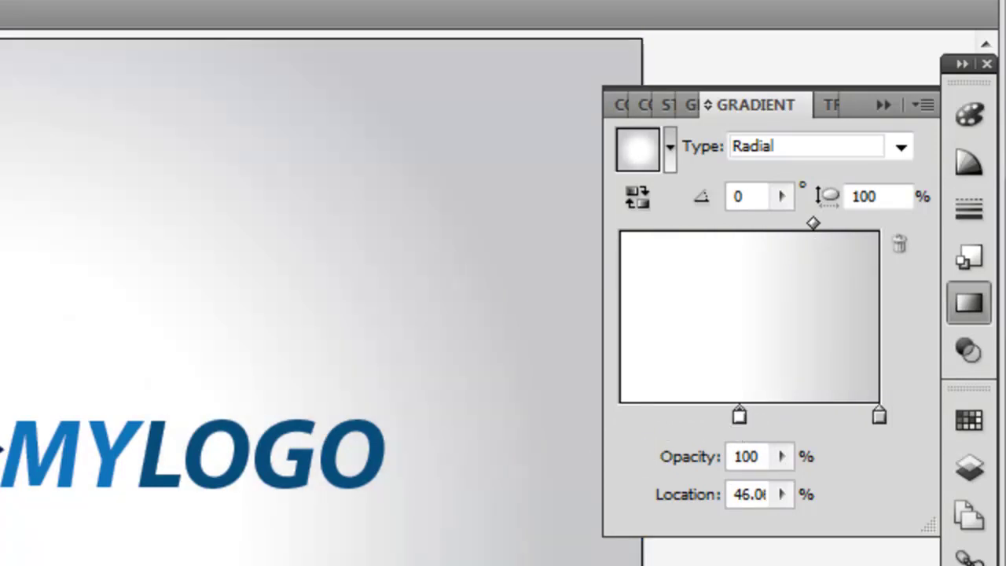
left_click(886, 105)
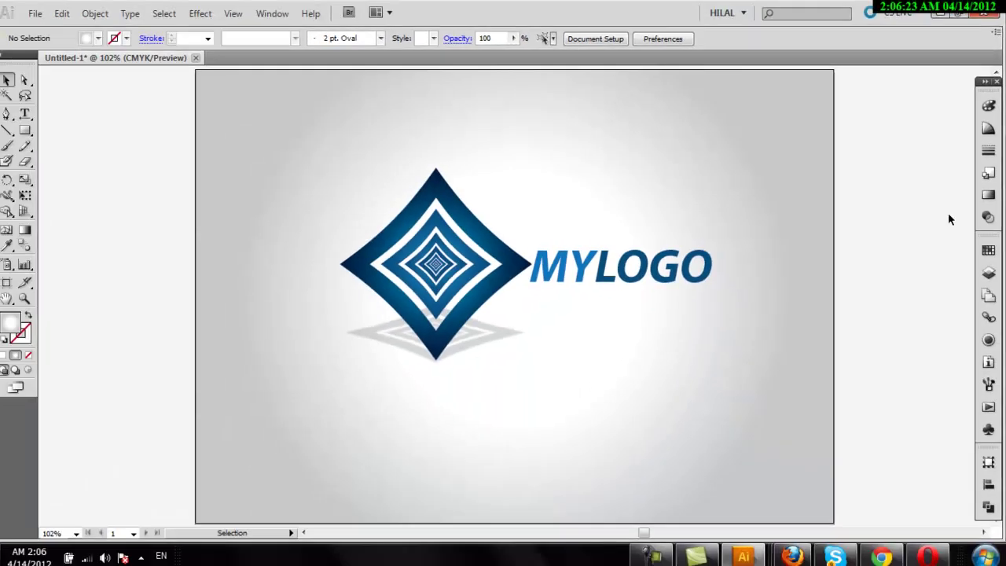
Zoom in and pan to frame the finished MYLOGO star logo for close inspection.
left_click(34, 296)
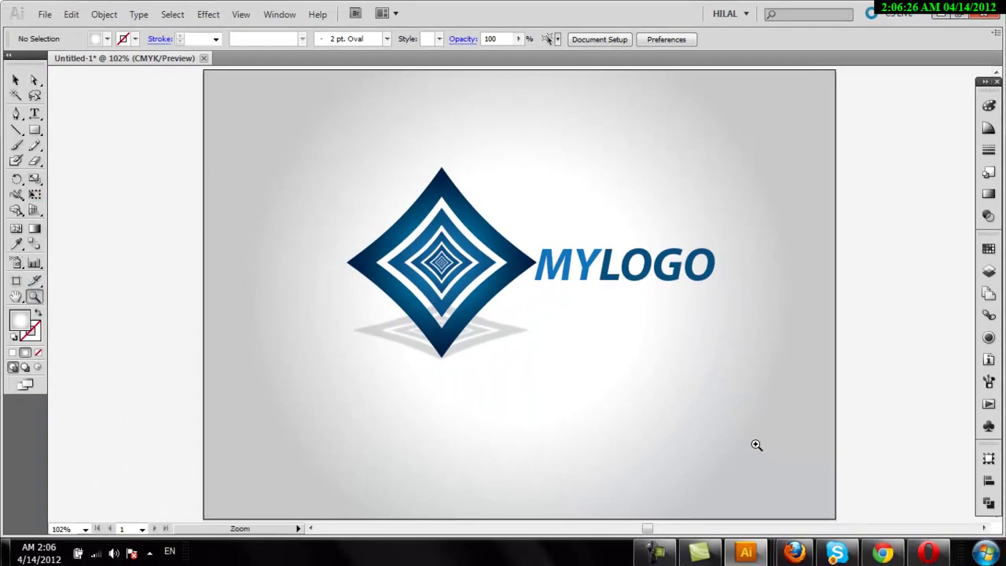
left_click(757, 442)
left_click_drag(734, 371, 690, 399)
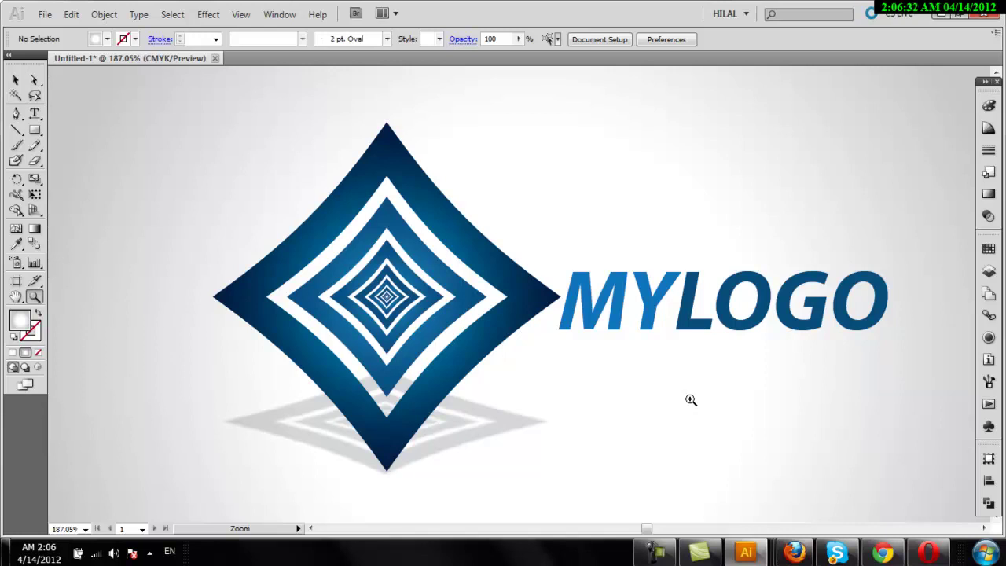
left_click(12, 81)
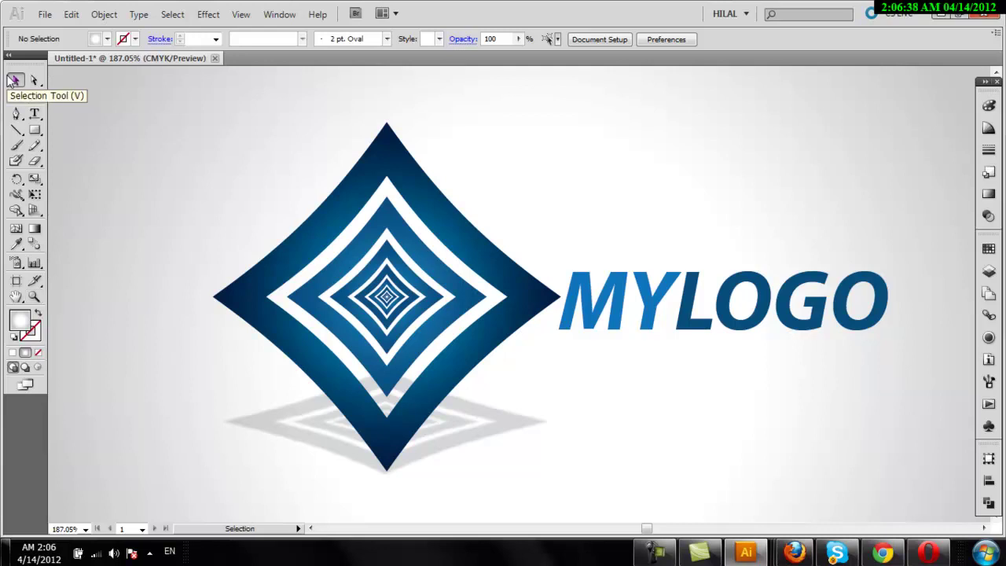
left_click(653, 552)
left_click(975, 484)
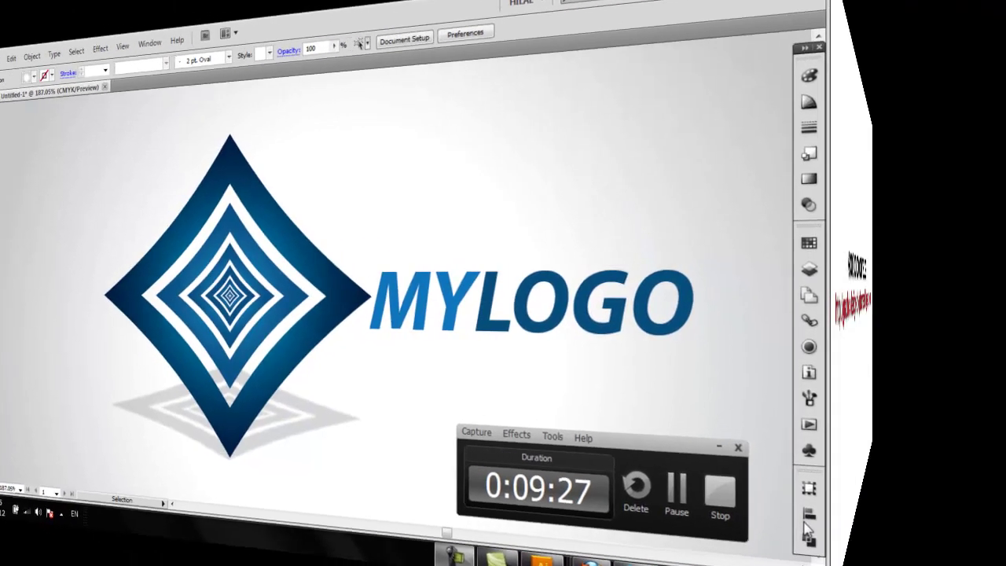